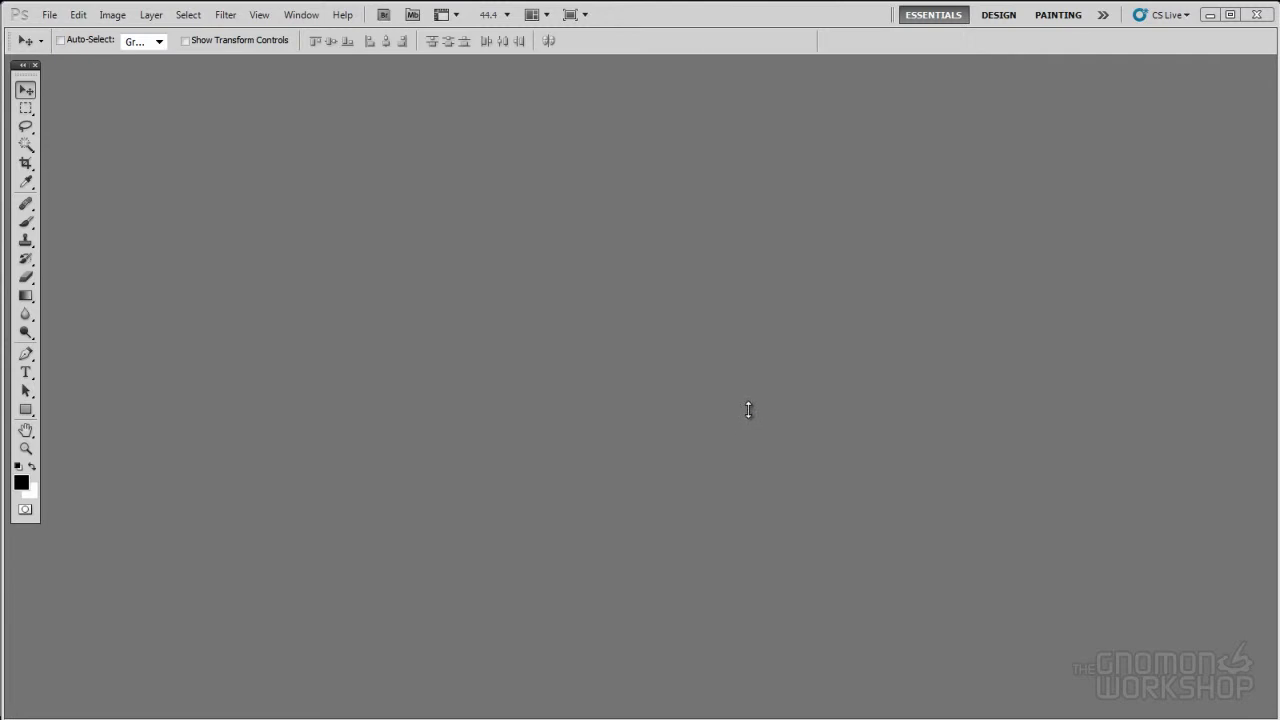
# Open base_COL.1013.tif from the textures/eyes folder with the sRGB IEC61966-2.1 profile assigned and move its window clear of the tools.
pyautogui.doubleClick(748, 425)
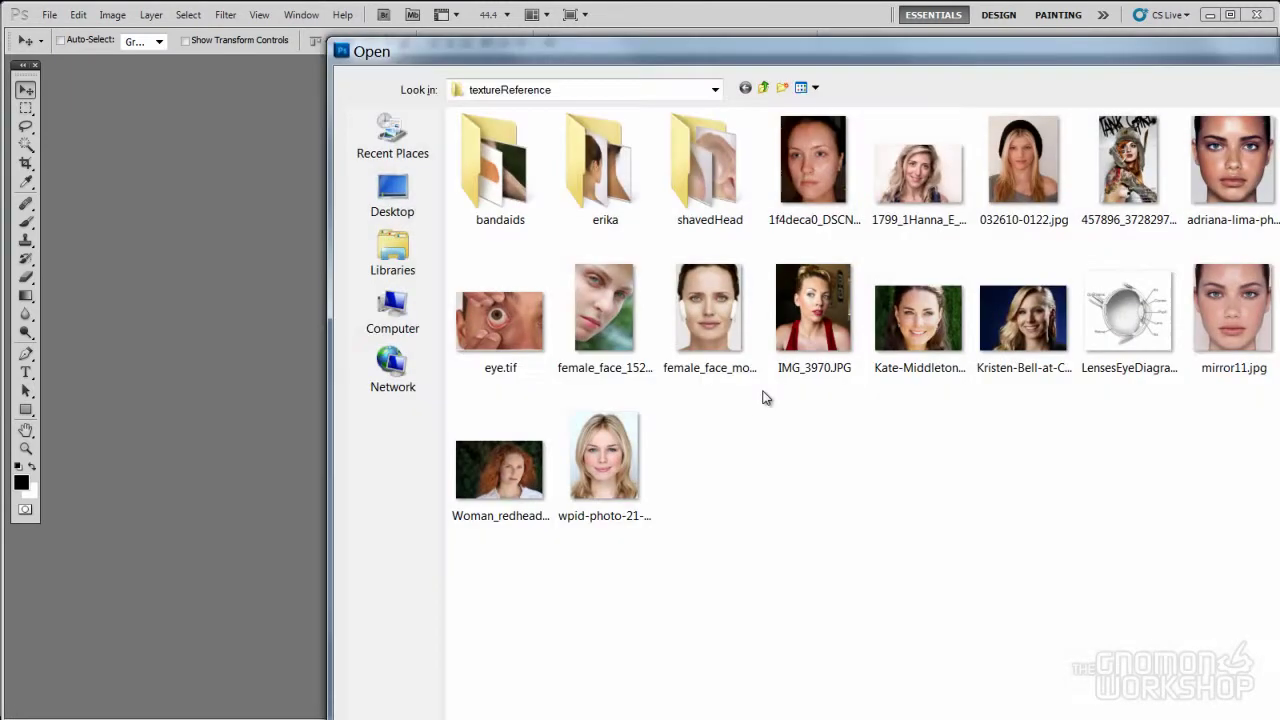
pyautogui.click(764, 88)
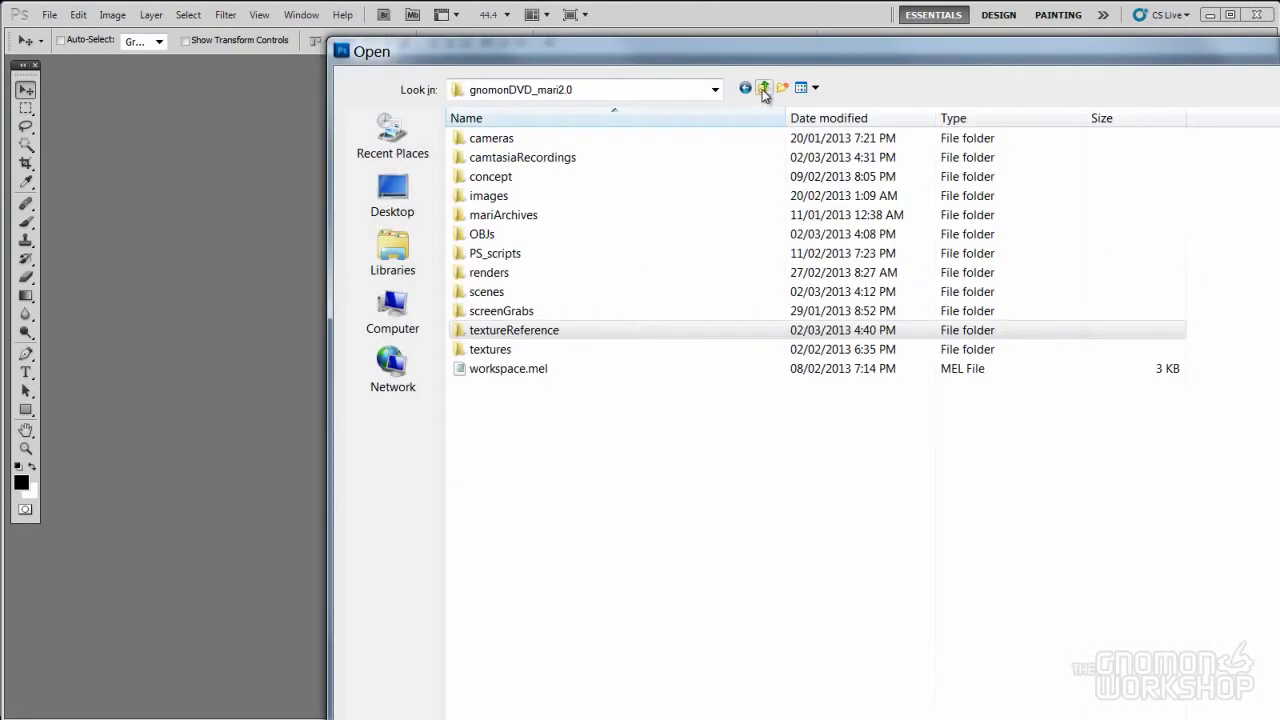
pyautogui.doubleClick(488, 349)
pyautogui.doubleClick(488, 313)
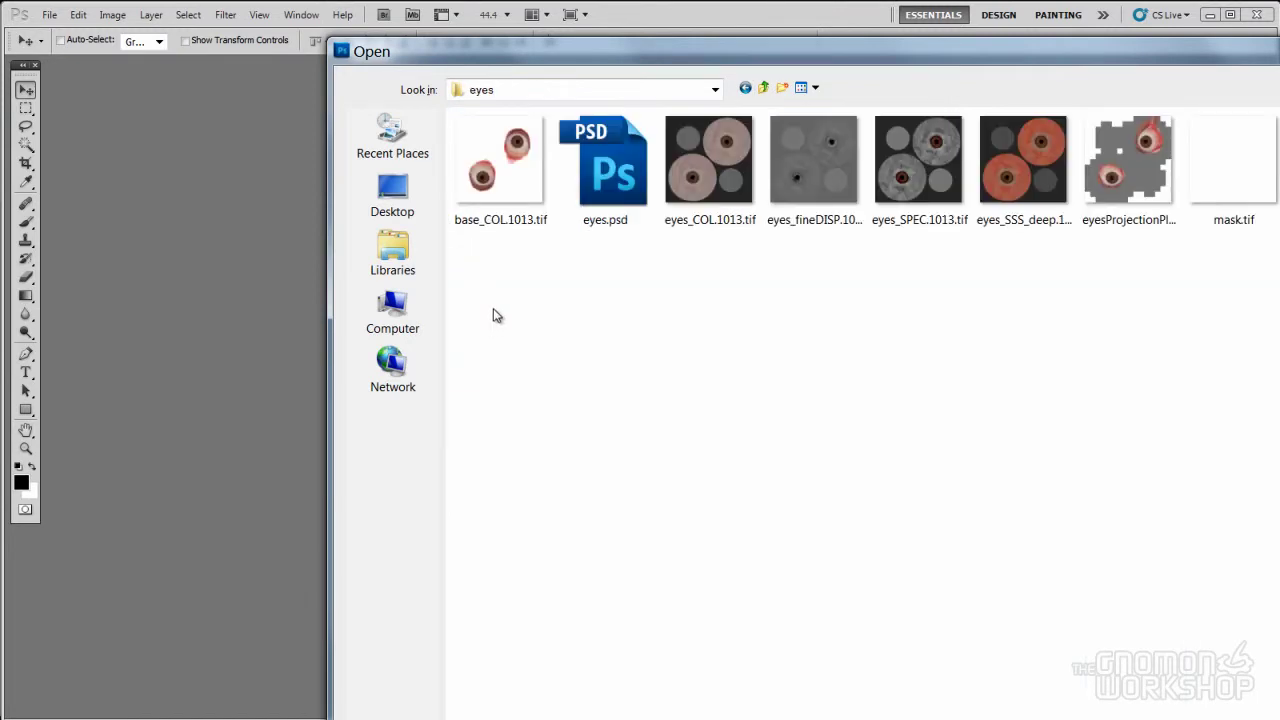
pyautogui.press('Return')
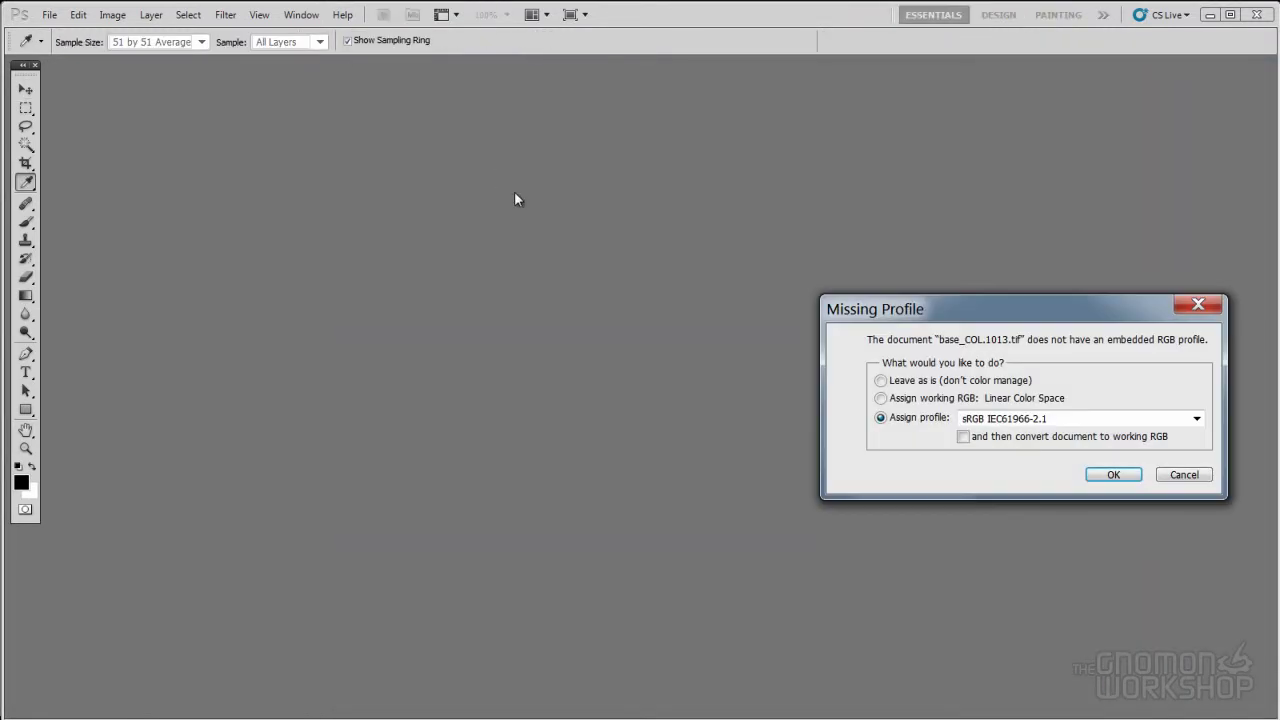
pyautogui.click(1108, 476)
pyautogui.moveTo(420, 66); pyautogui.dragTo(910, 88)
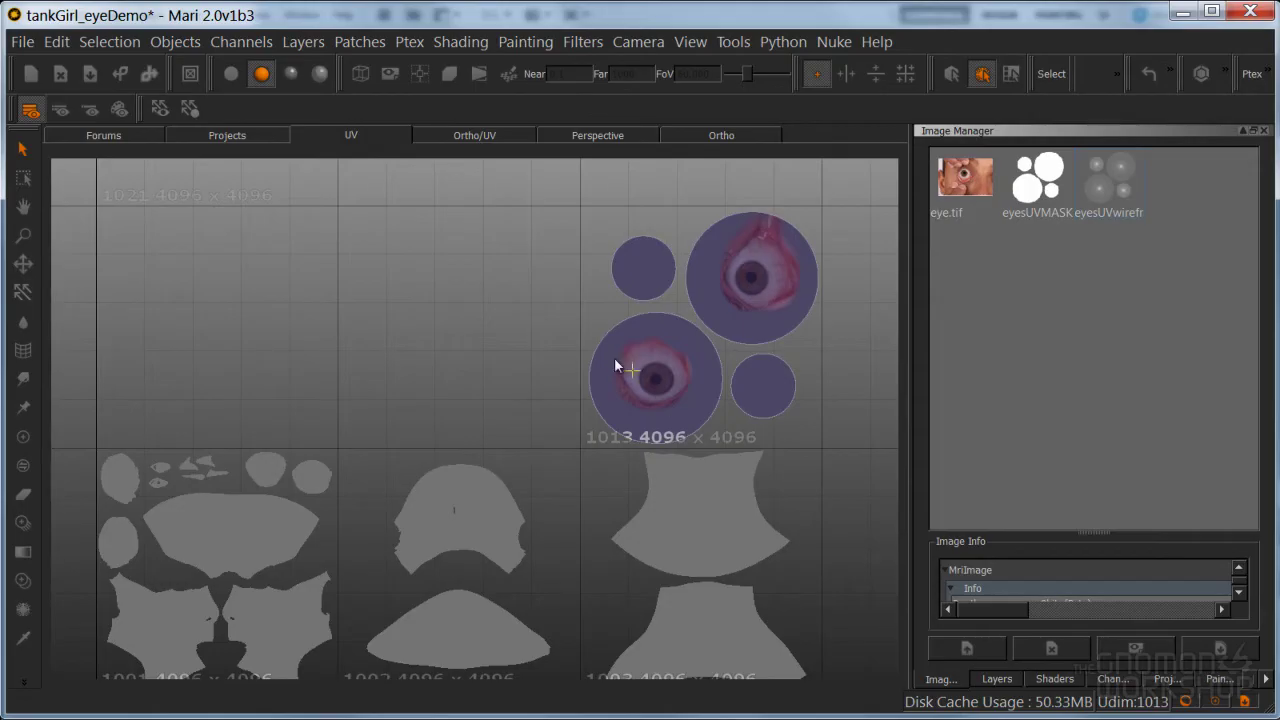
# In Mari, select the eye patch 1013 and examine the patch commands that send a UV mask and wireframe to the Image Manager.
pyautogui.scroll(3, 574, 386)
pyautogui.scroll(3, 560, 430)
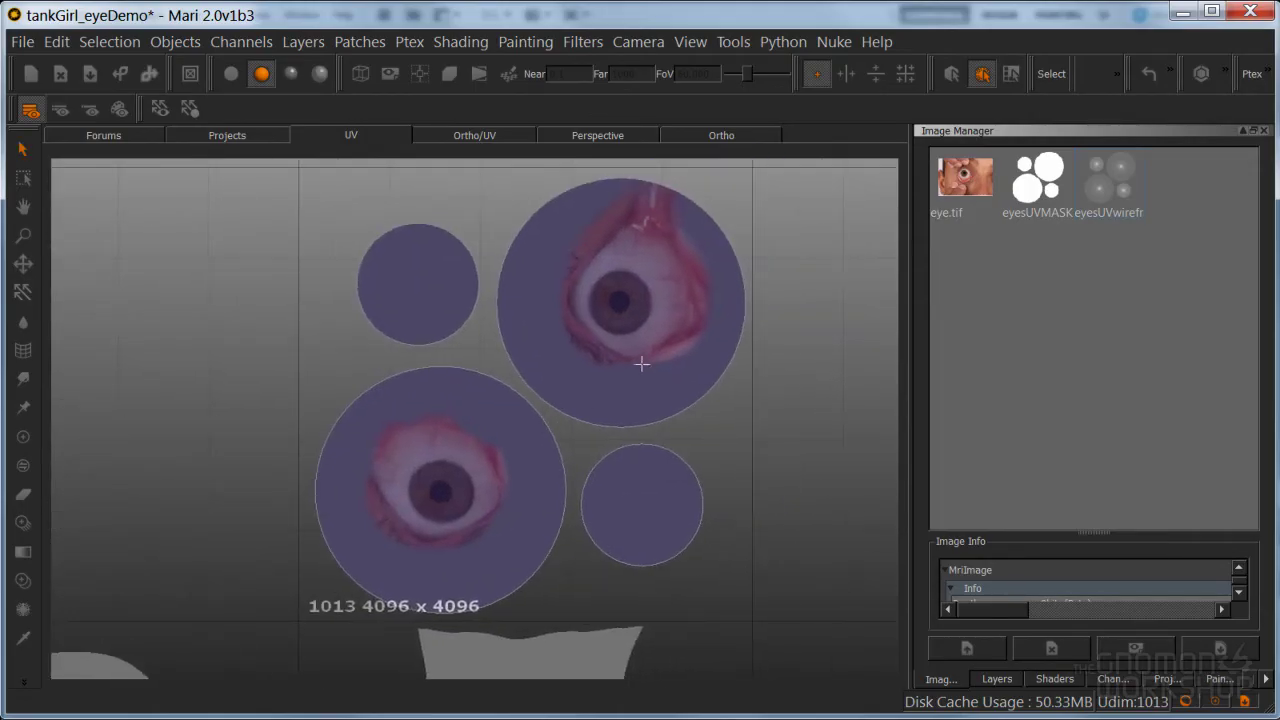
pyautogui.rightClick(630, 353)
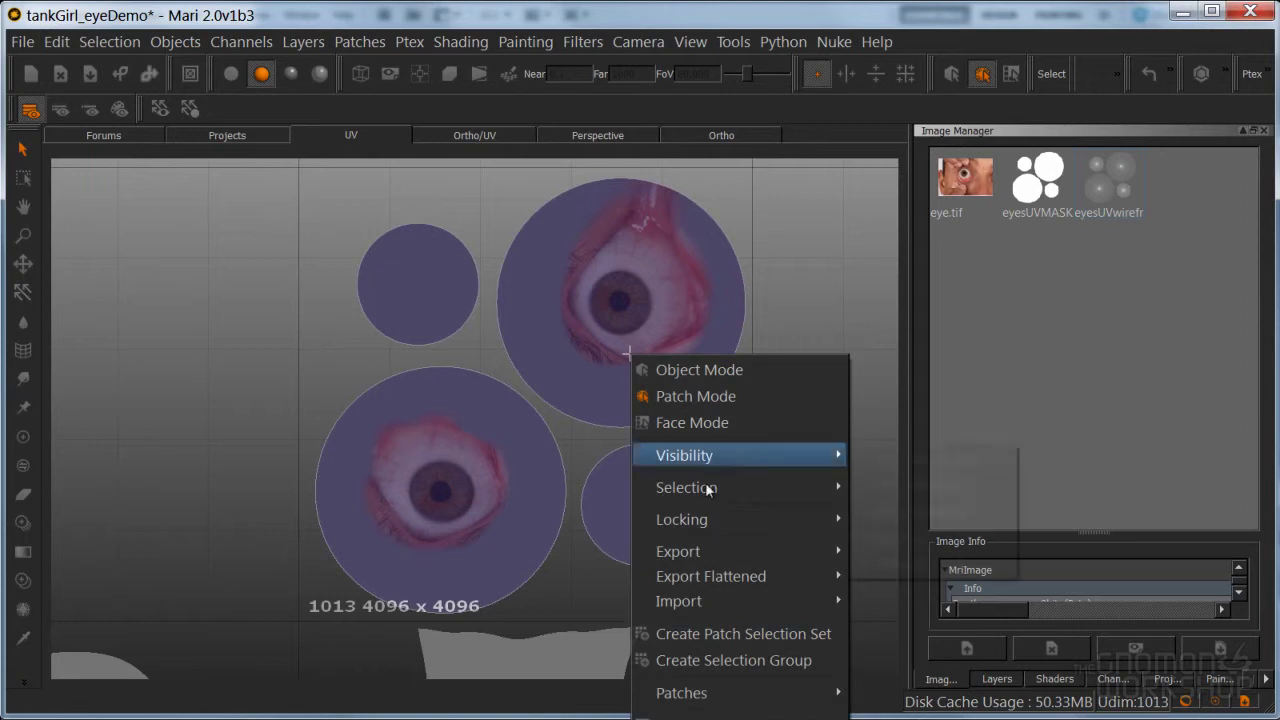
pyautogui.moveTo(769, 697)
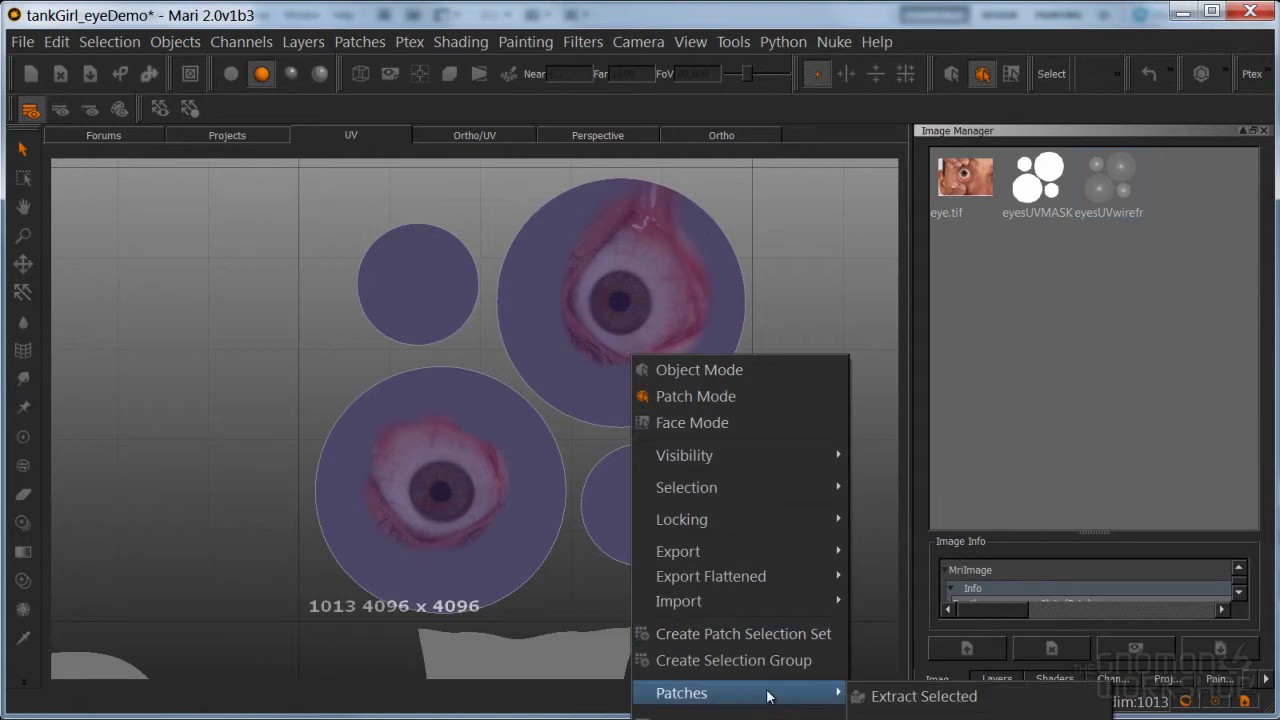
pyautogui.click(266, 170)
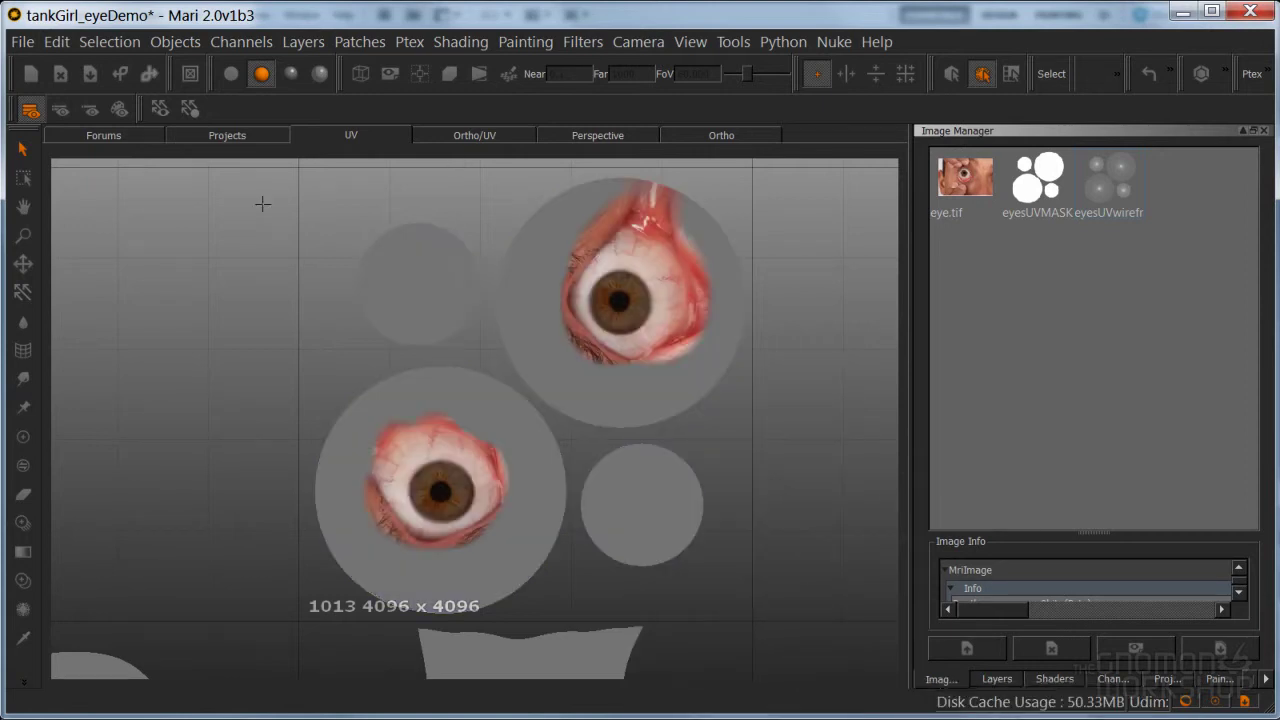
pyautogui.hotkey('ctrl', 'a')
pyautogui.click(365, 46)
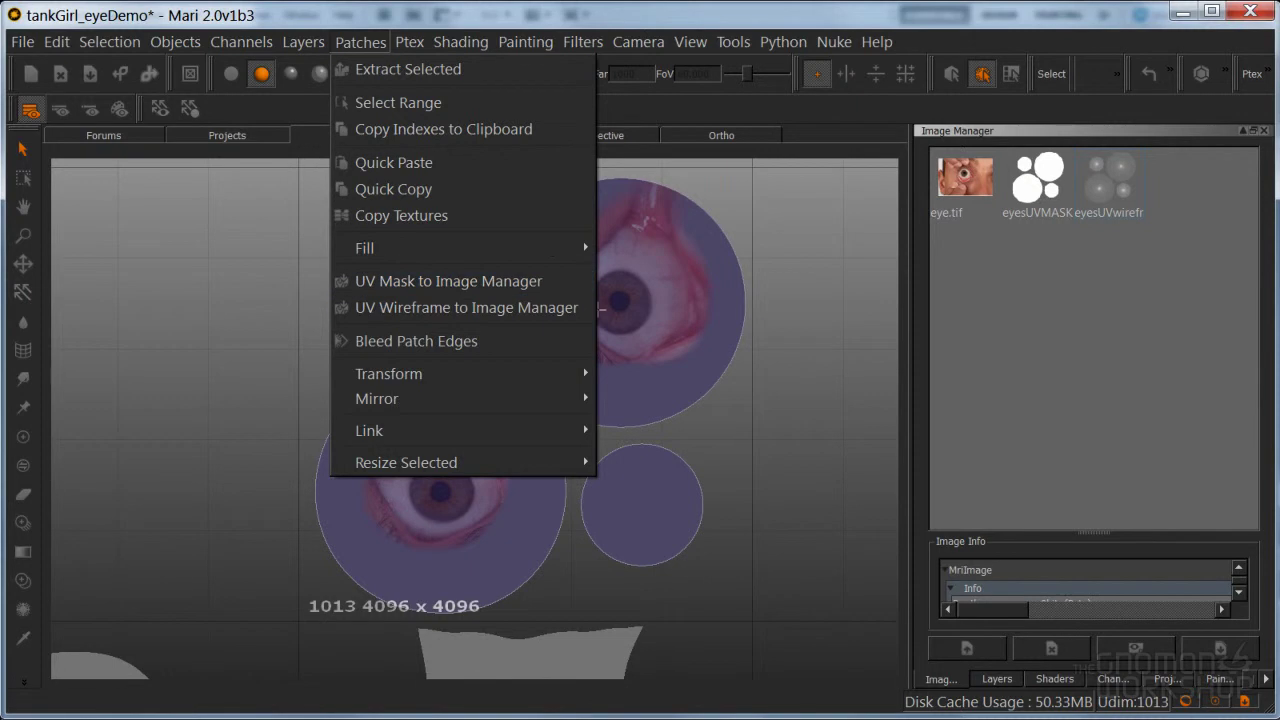
pyautogui.click(1029, 342)
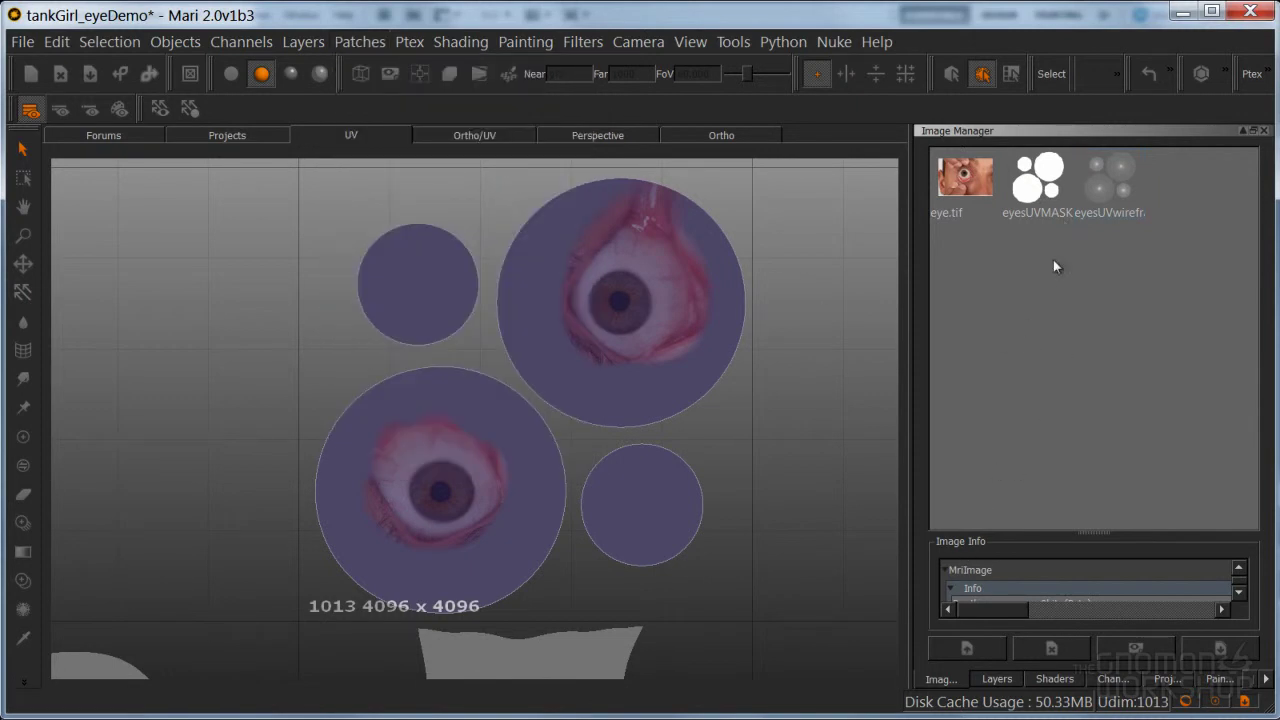
# View the eye UV mask and UV wireframe images stored in the Image Manager.
pyautogui.doubleClick(1036, 190)
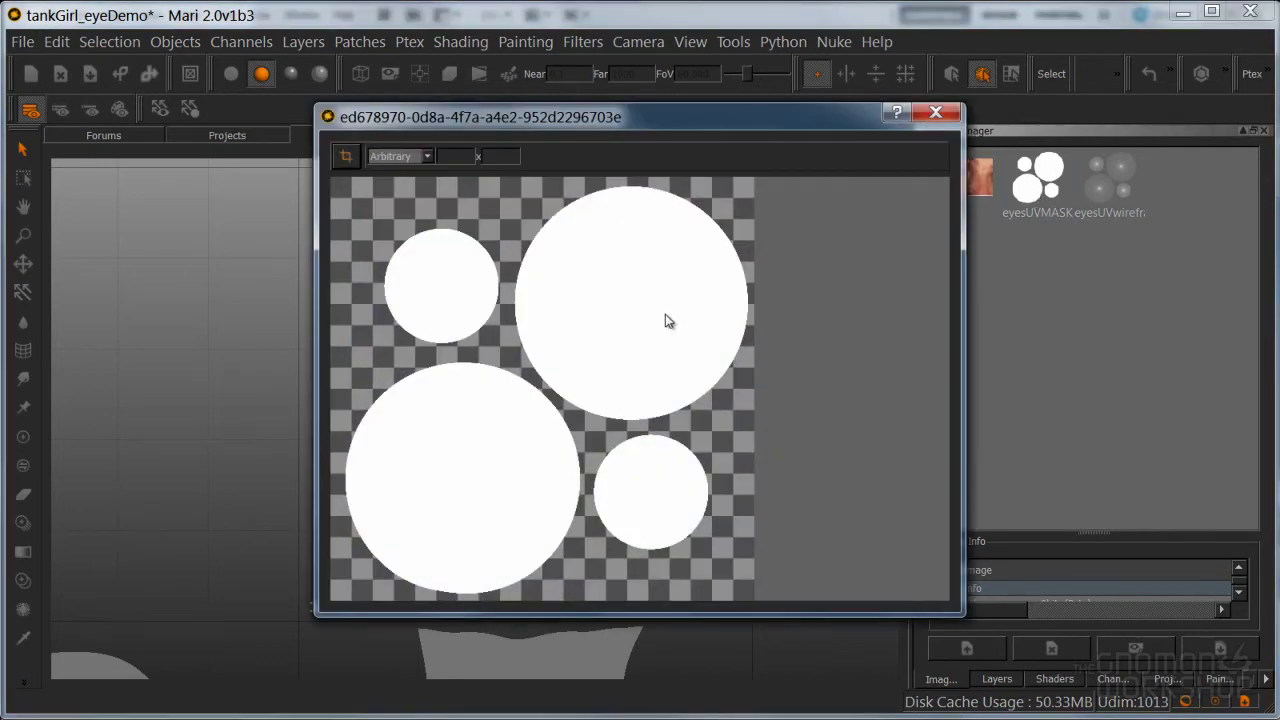
pyautogui.click(935, 115)
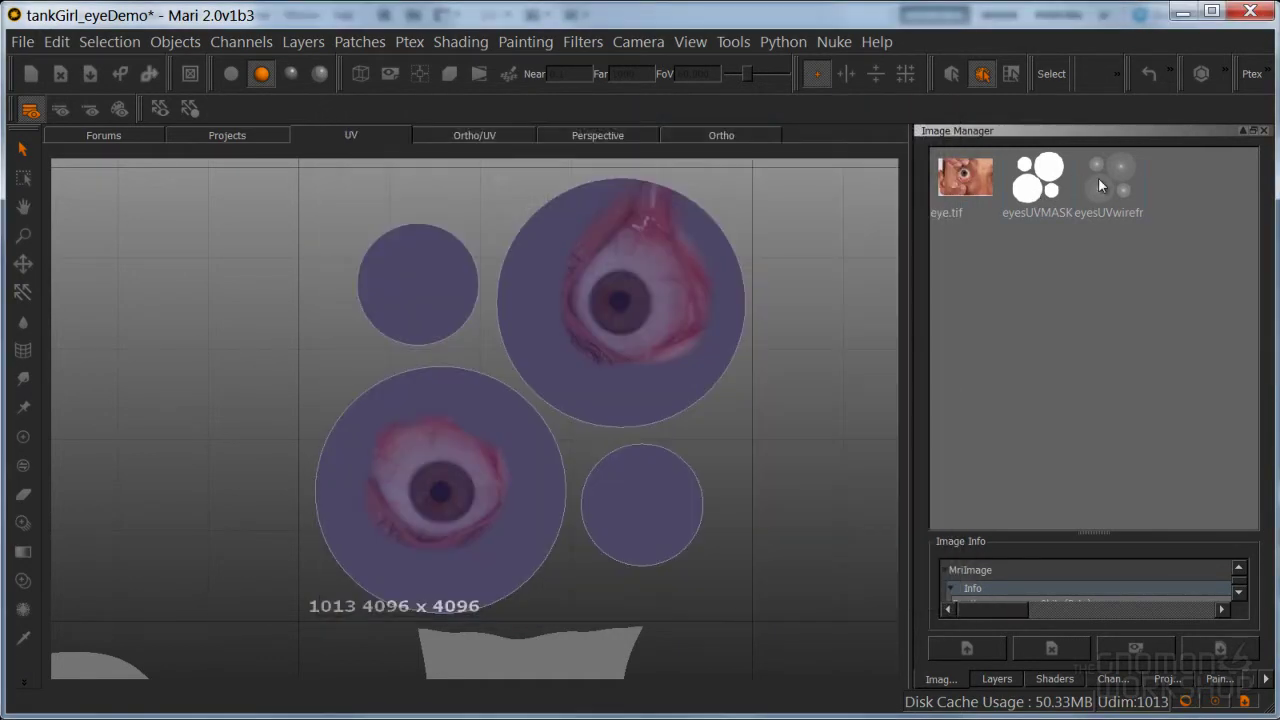
pyautogui.doubleClick(1098, 177)
pyautogui.click(928, 117)
# Save the eye UV mask and wireframe images to the textureReference folder as eyesUVmask.tif and eyesUVwireframe.tif.
pyautogui.rightClick(1048, 188)
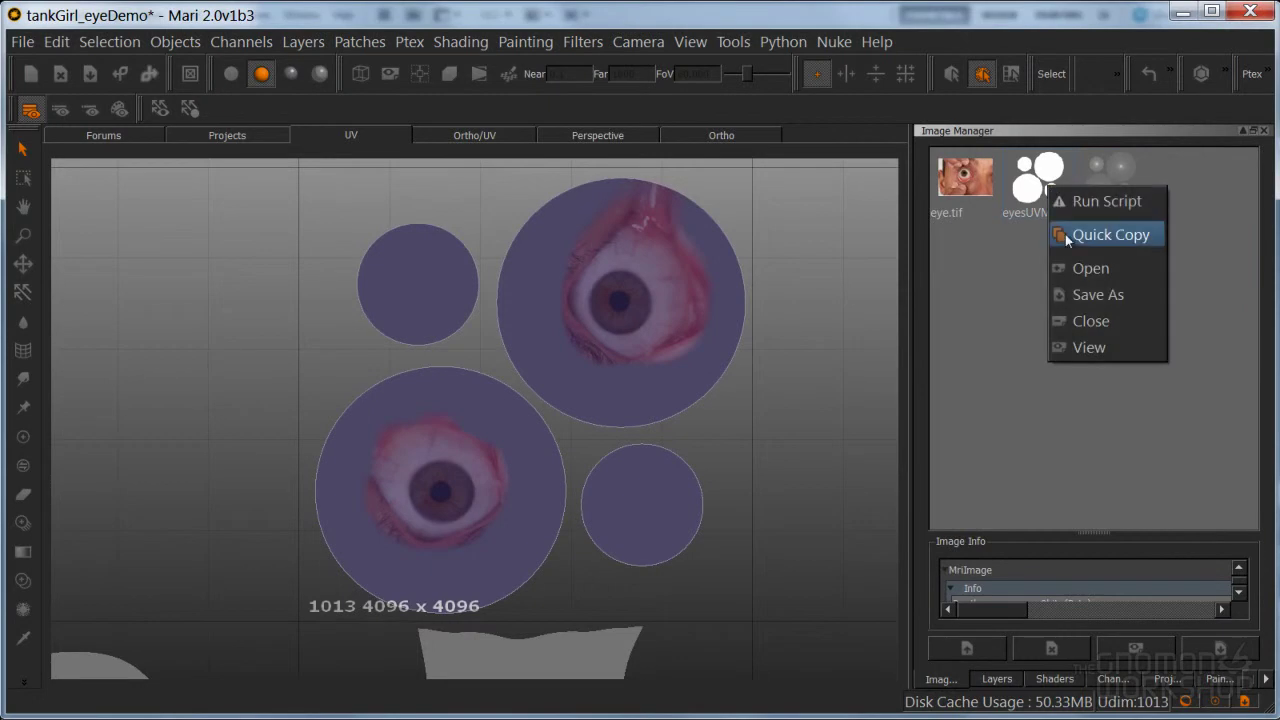
pyautogui.click(1080, 294)
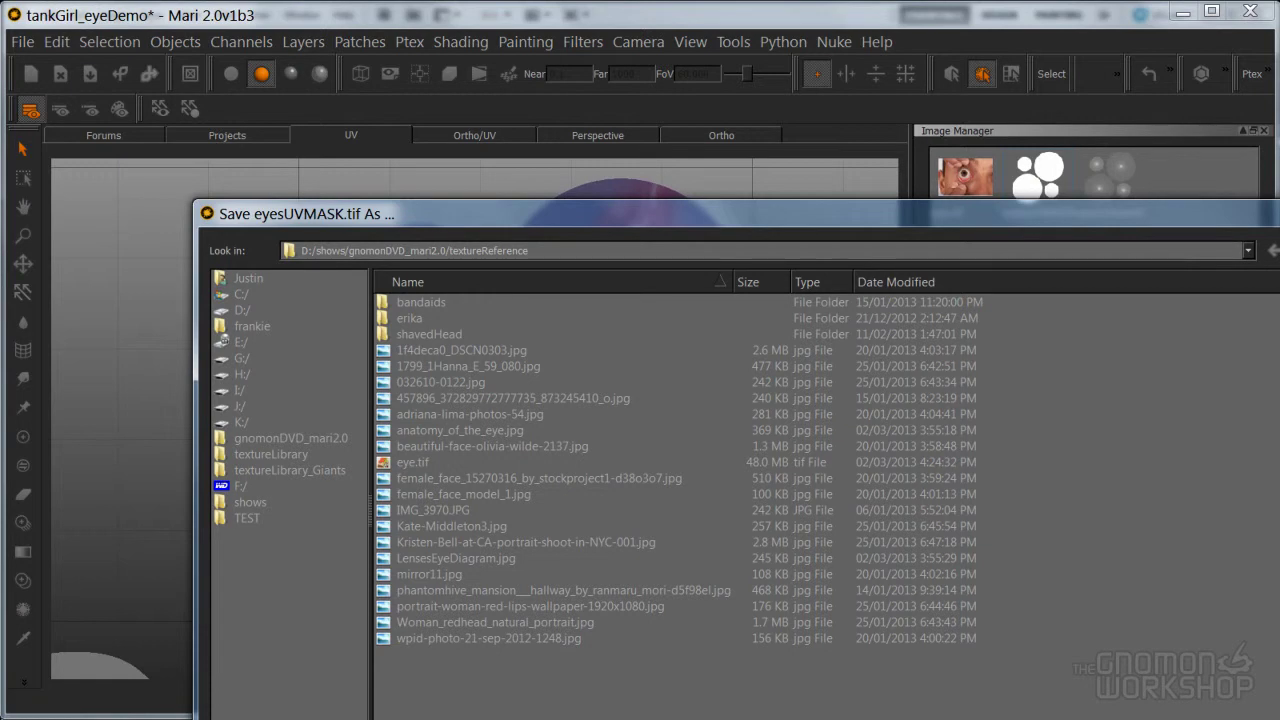
pyautogui.press('Escape')
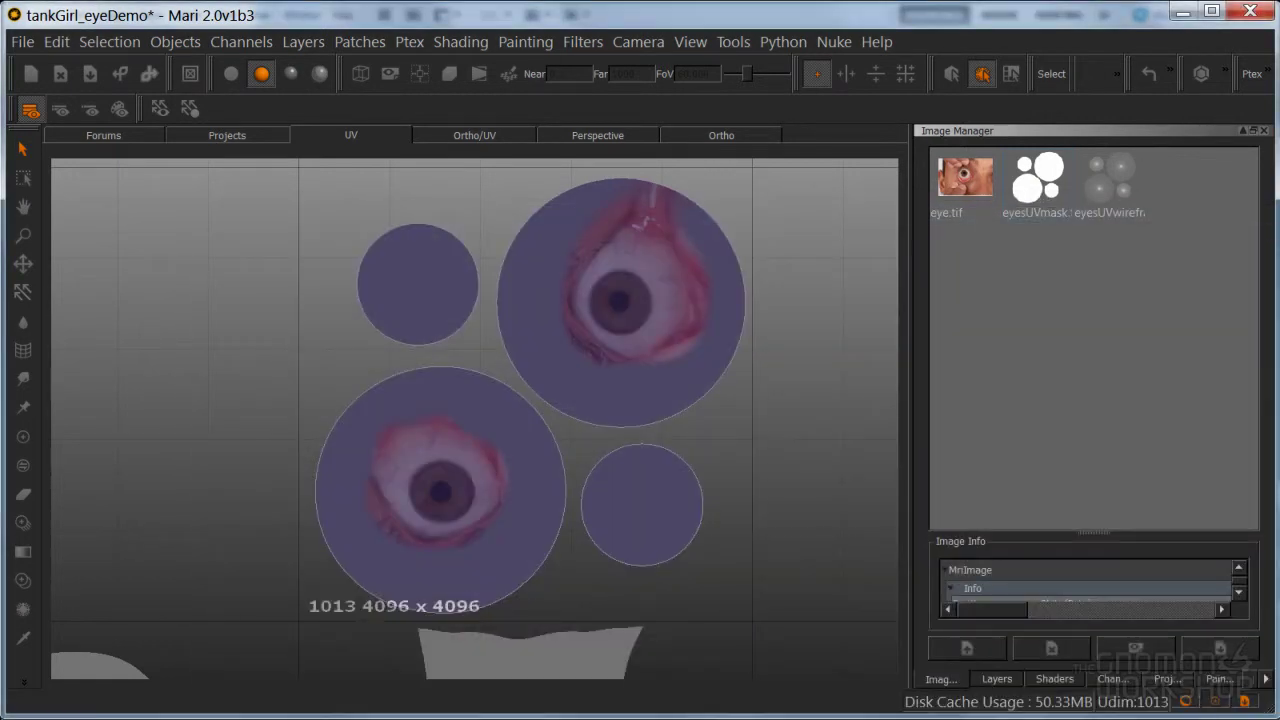
pyautogui.rightClick(1114, 160)
pyautogui.click(1160, 270)
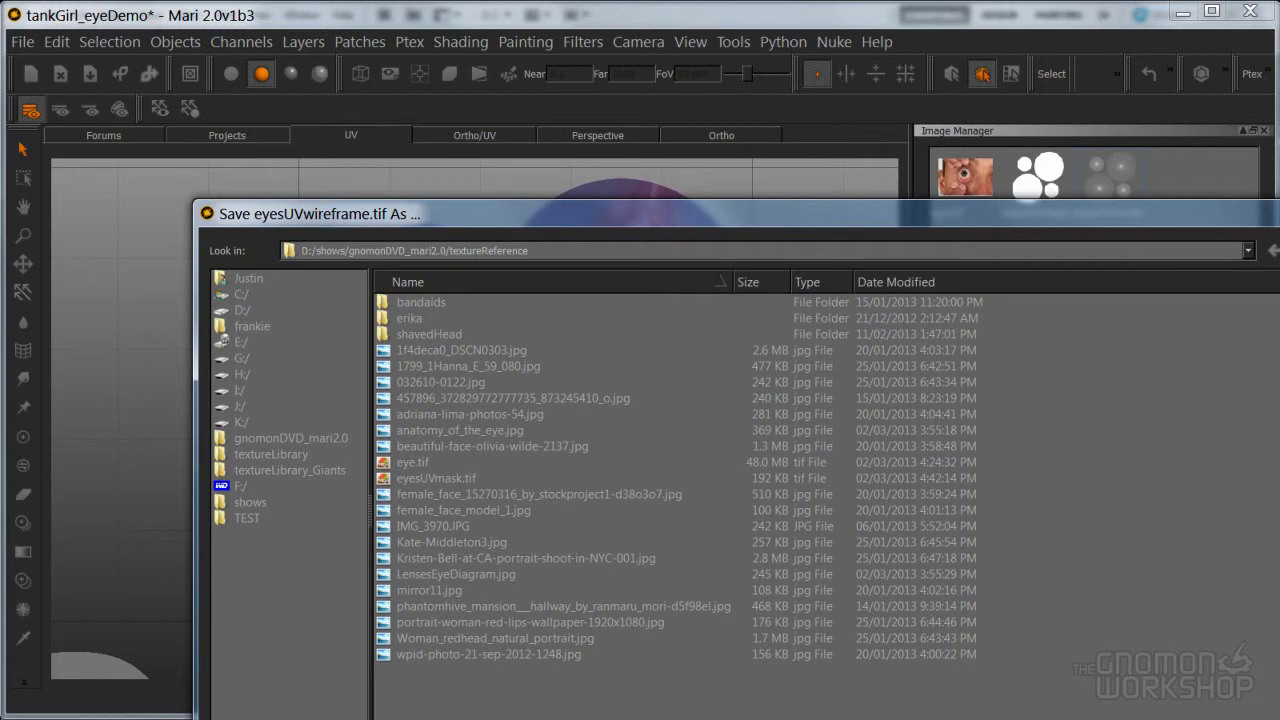
pyautogui.press('Return')
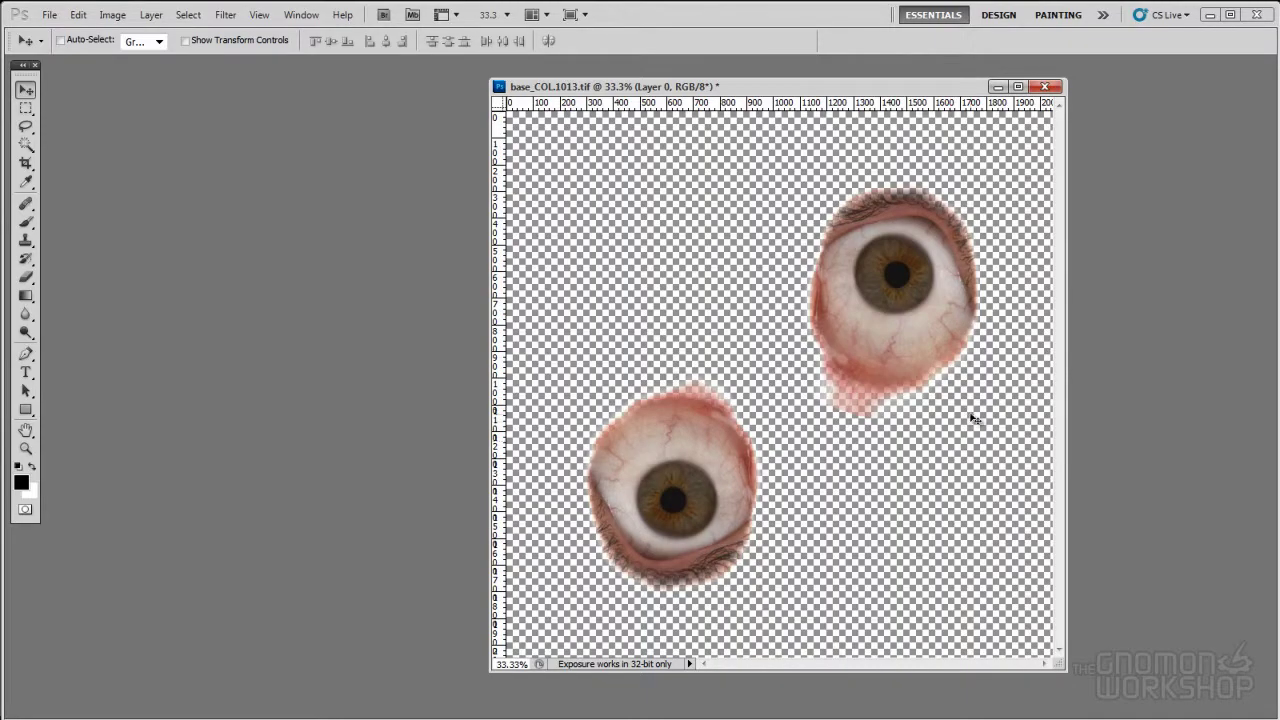
# In Photoshop, open eyesUVmask.tif and eyesUVwireframe.tif together from the textureReference folder, accepting the profile assignment for each.
pyautogui.hotkey('ctrl', 'o')
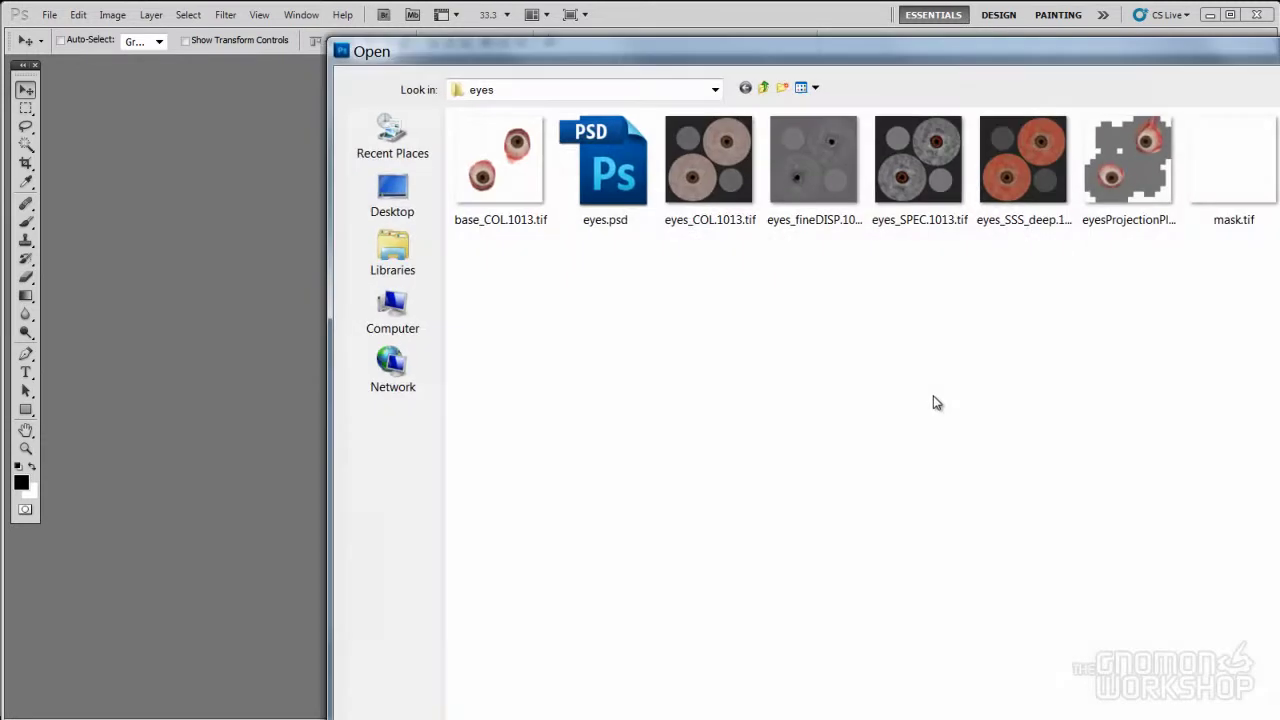
pyautogui.click(764, 87)
pyautogui.click(764, 87)
pyautogui.doubleClick(514, 330)
pyautogui.click(609, 322)
pyautogui.keyDown('shift'); pyautogui.click(701, 321); pyautogui.keyUp('shift')
pyautogui.press('Return')
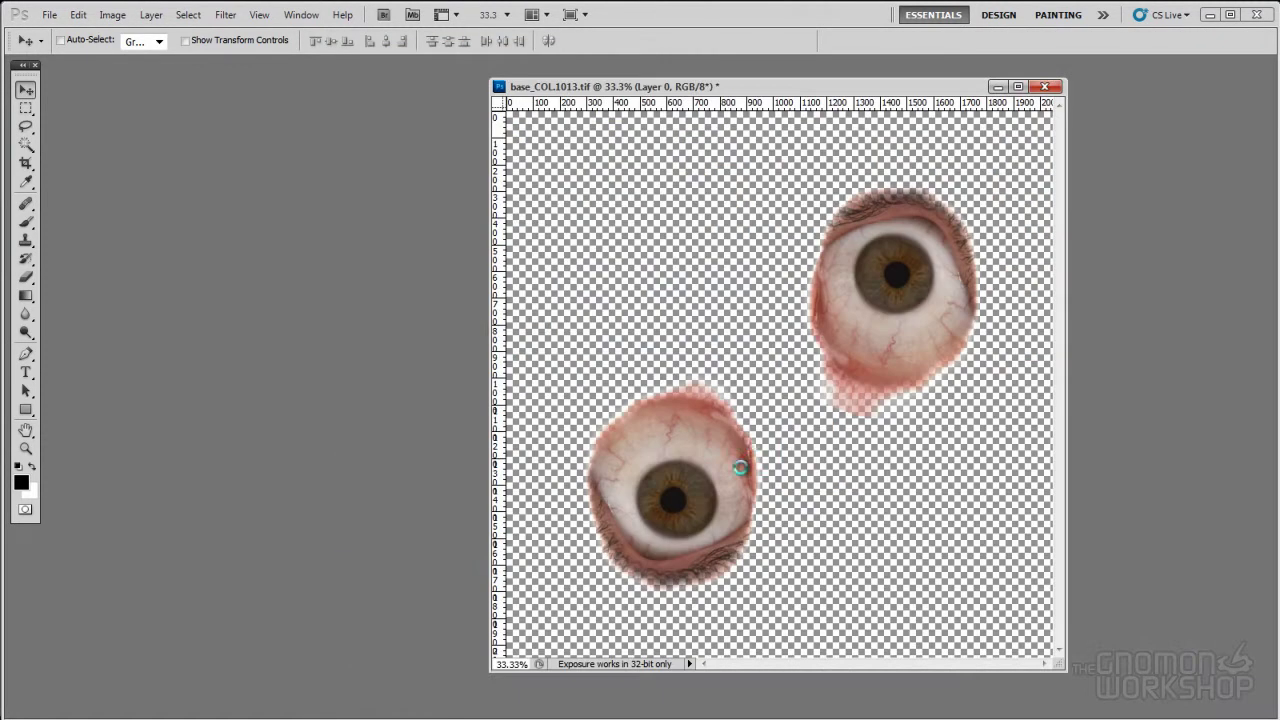
pyautogui.press('i')
pyautogui.click(1105, 475)
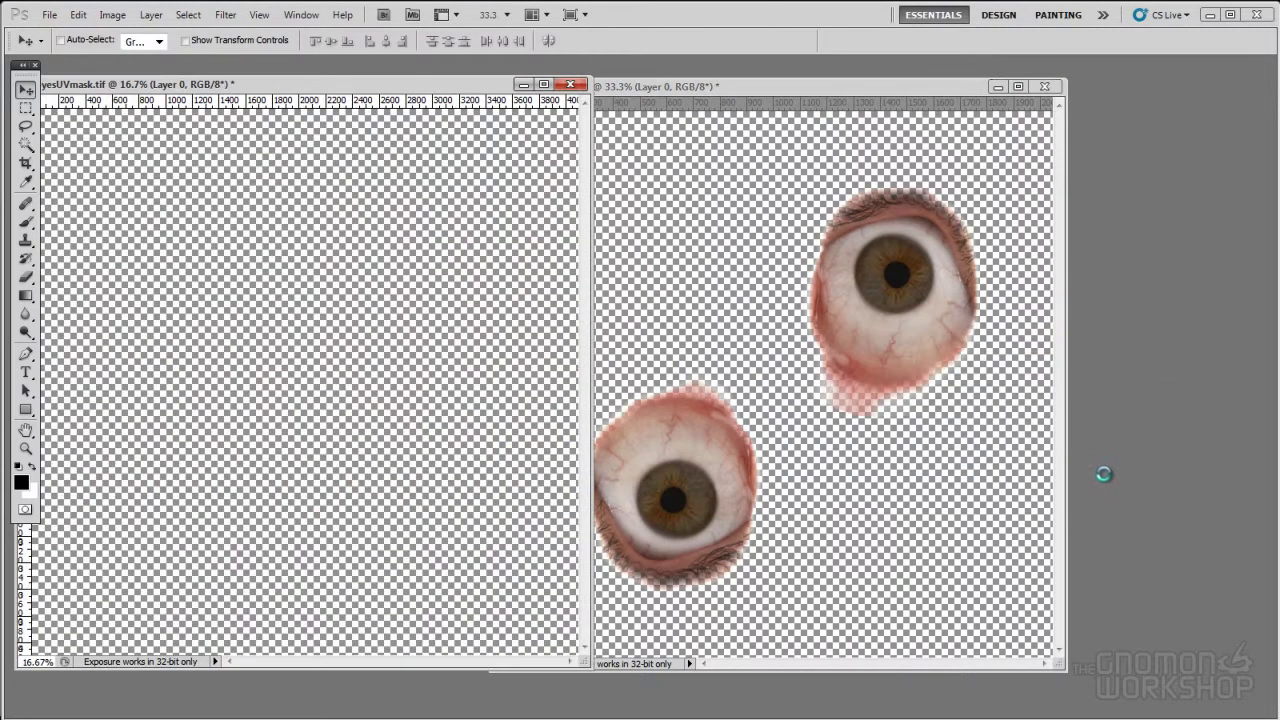
pyautogui.click(1105, 477)
pyautogui.press('v')
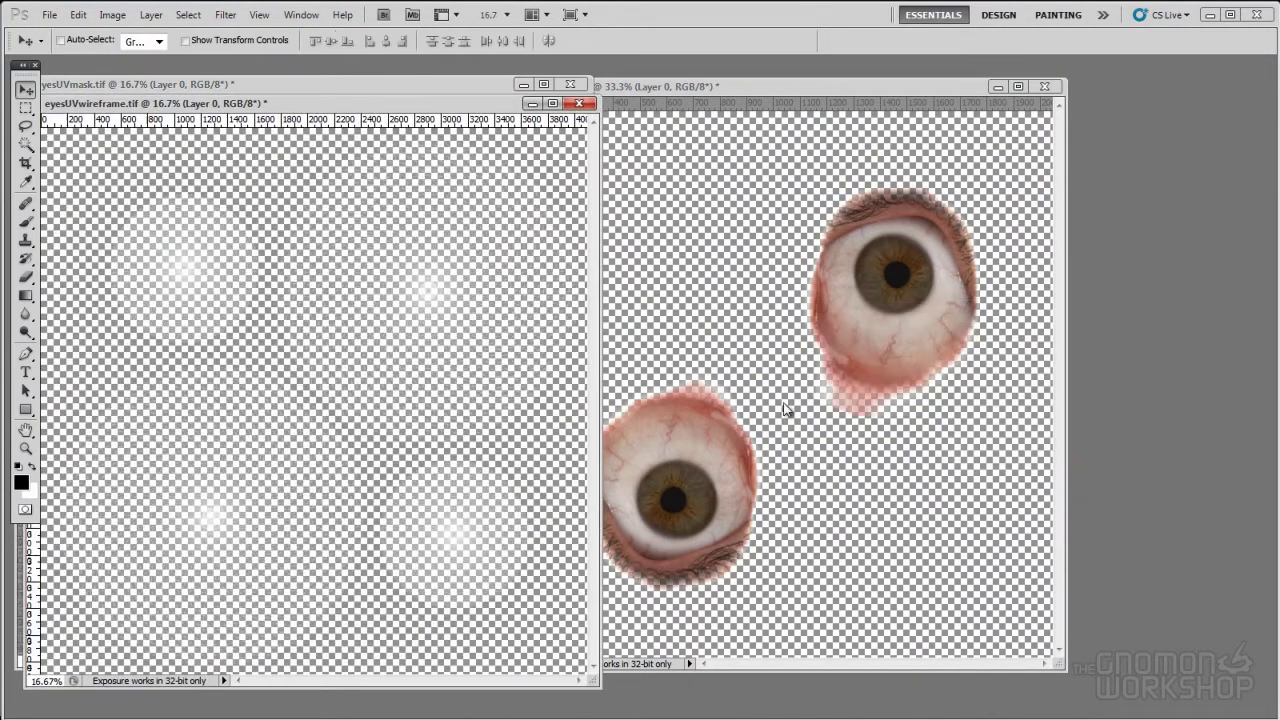
# Float the eyesUVwireframe.tif document in its own window and place it away from the eyesUVmask.tif window.
pyautogui.moveTo(486, 103); pyautogui.dragTo(486, 92)
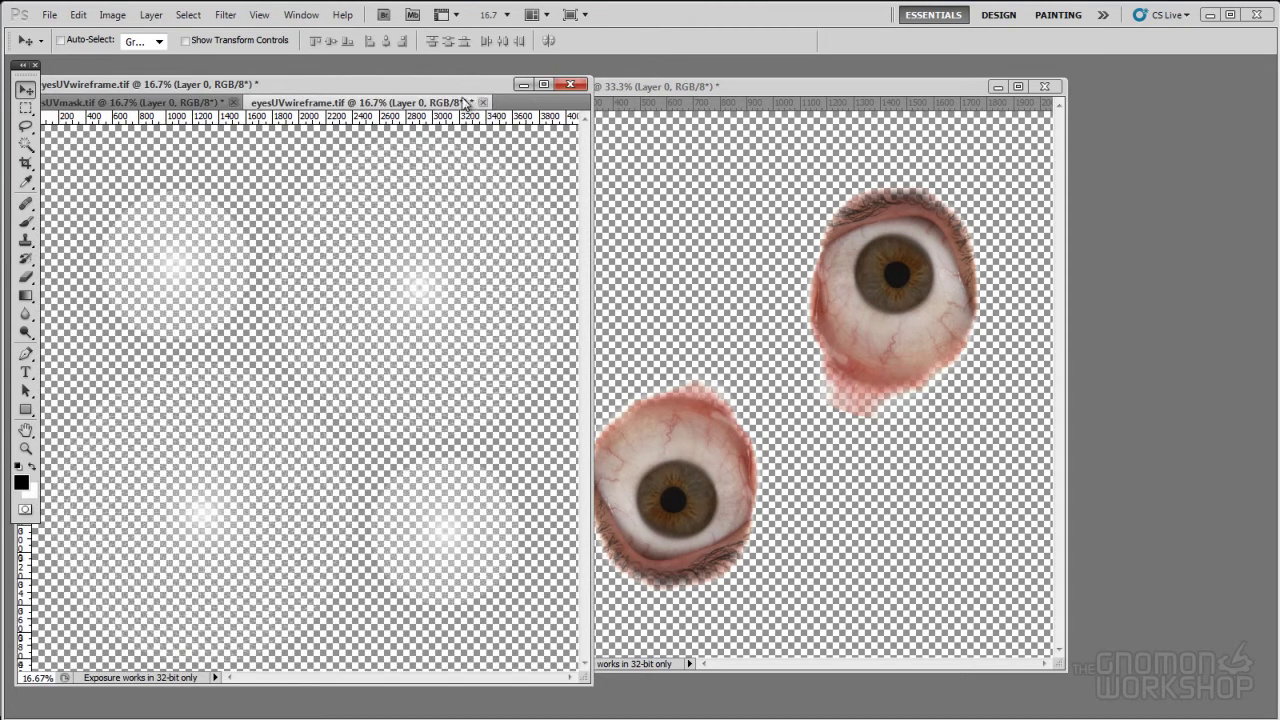
pyautogui.moveTo(323, 103); pyautogui.dragTo(360, 66)
pyautogui.moveTo(215, 72); pyautogui.dragTo(855, 192)
# Try to copy the UV mask layer from eyesUVmask.tif into base_COL.1013.tif.
pyautogui.click(688, 96)
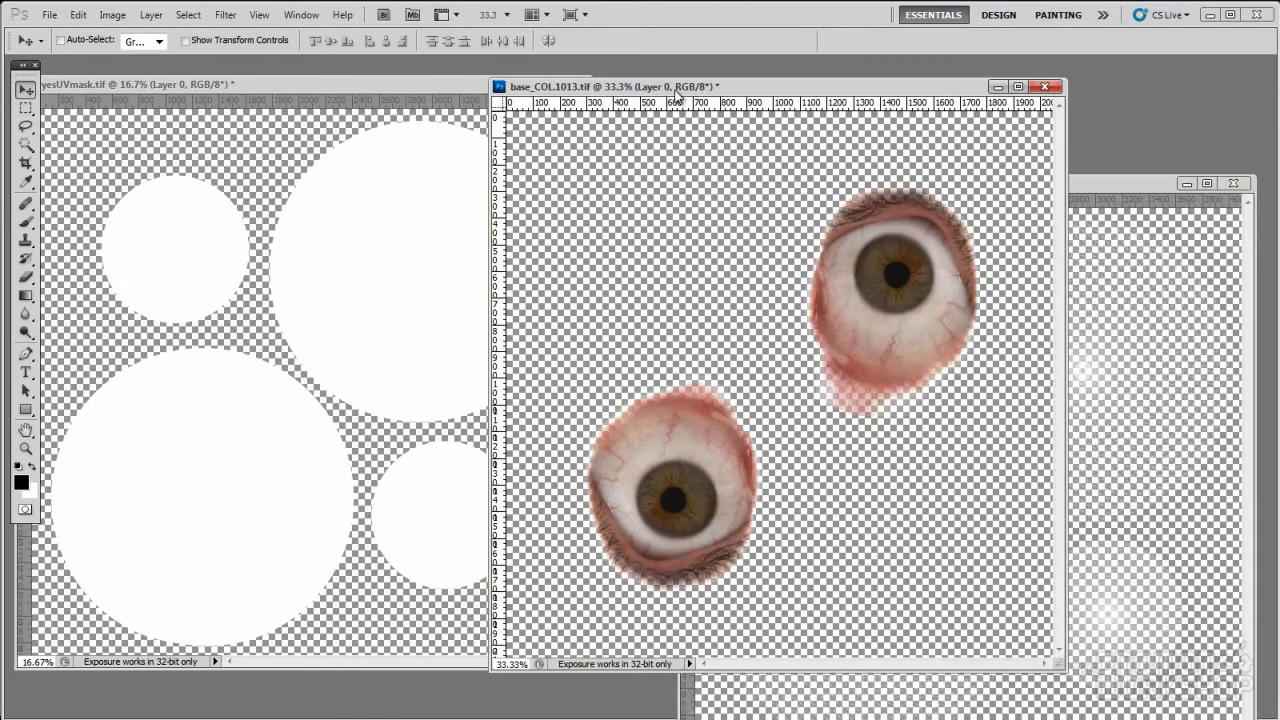
pyautogui.click(367, 82)
pyautogui.moveTo(506, 318); pyautogui.dragTo(745, 357)
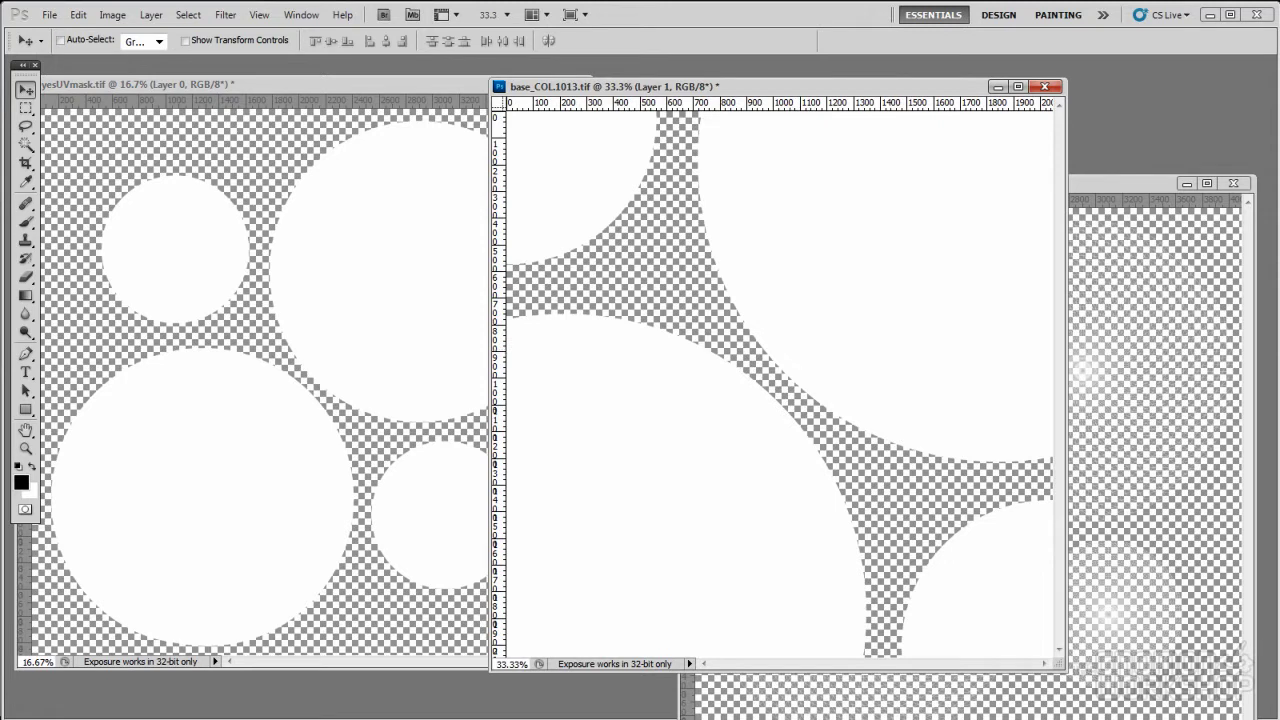
pyautogui.hotkey('ctrl', 'z')
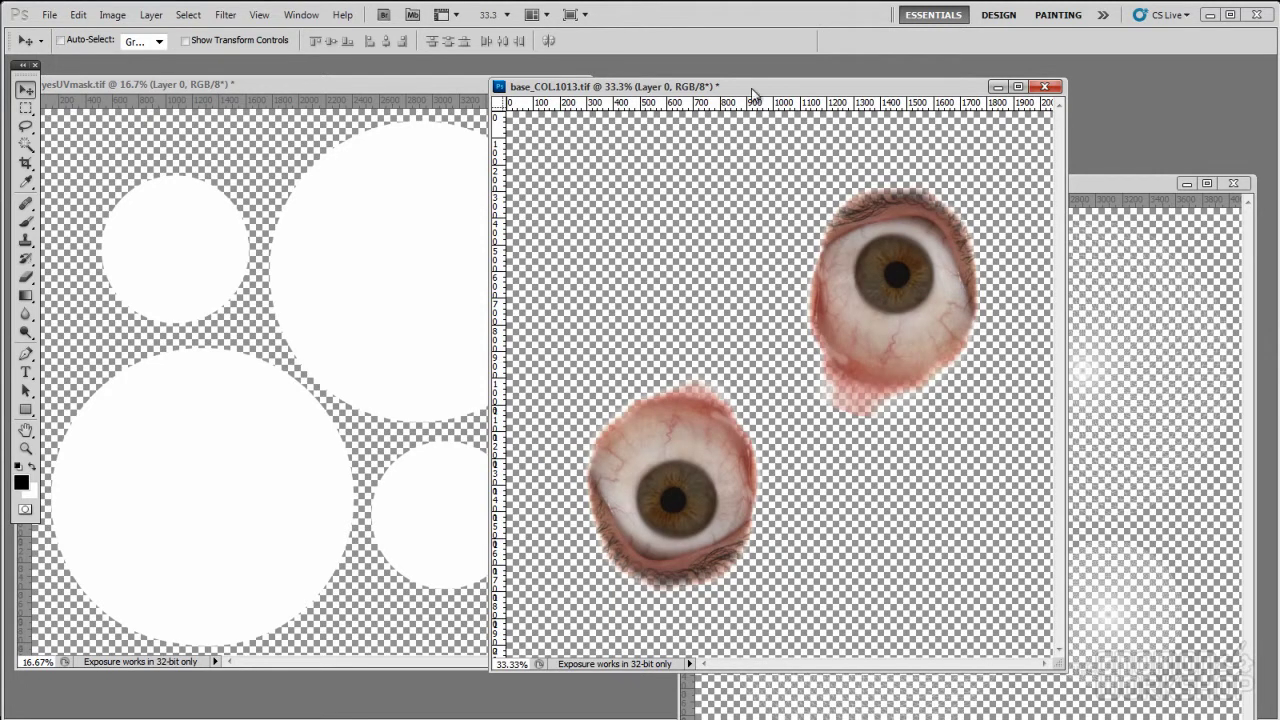
# Check the pixel dimensions of base_COL.1013.tif and resize the image to 4096 pixels wide with proportions constrained.
pyautogui.moveTo(752, 89); pyautogui.dragTo(806, 93)
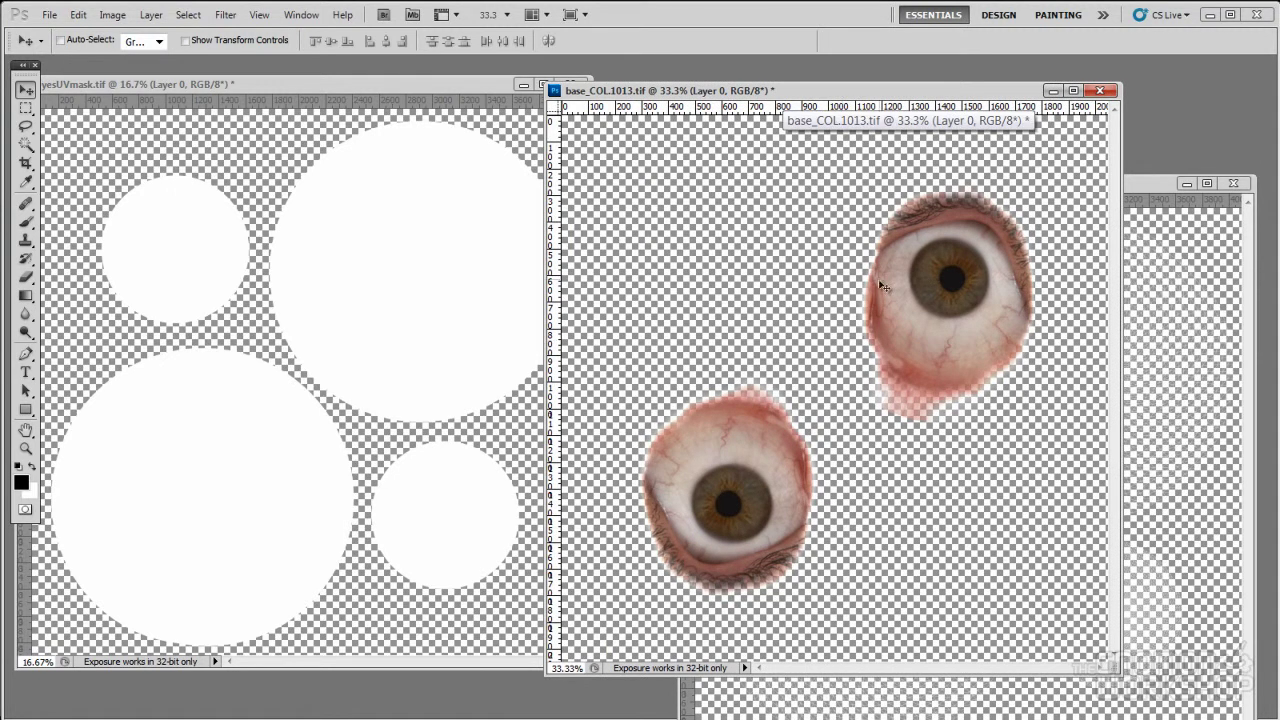
pyautogui.hotkey('ctrl', 'alt', 'i')
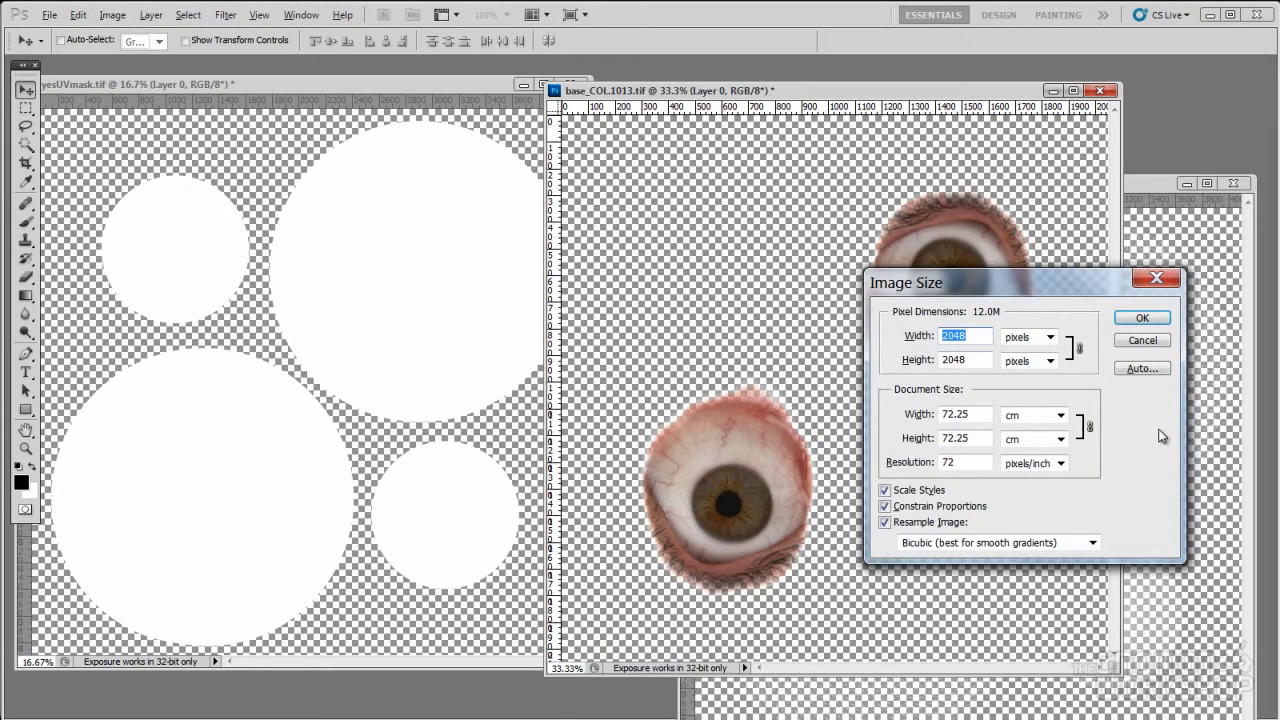
pyautogui.click(1142, 341)
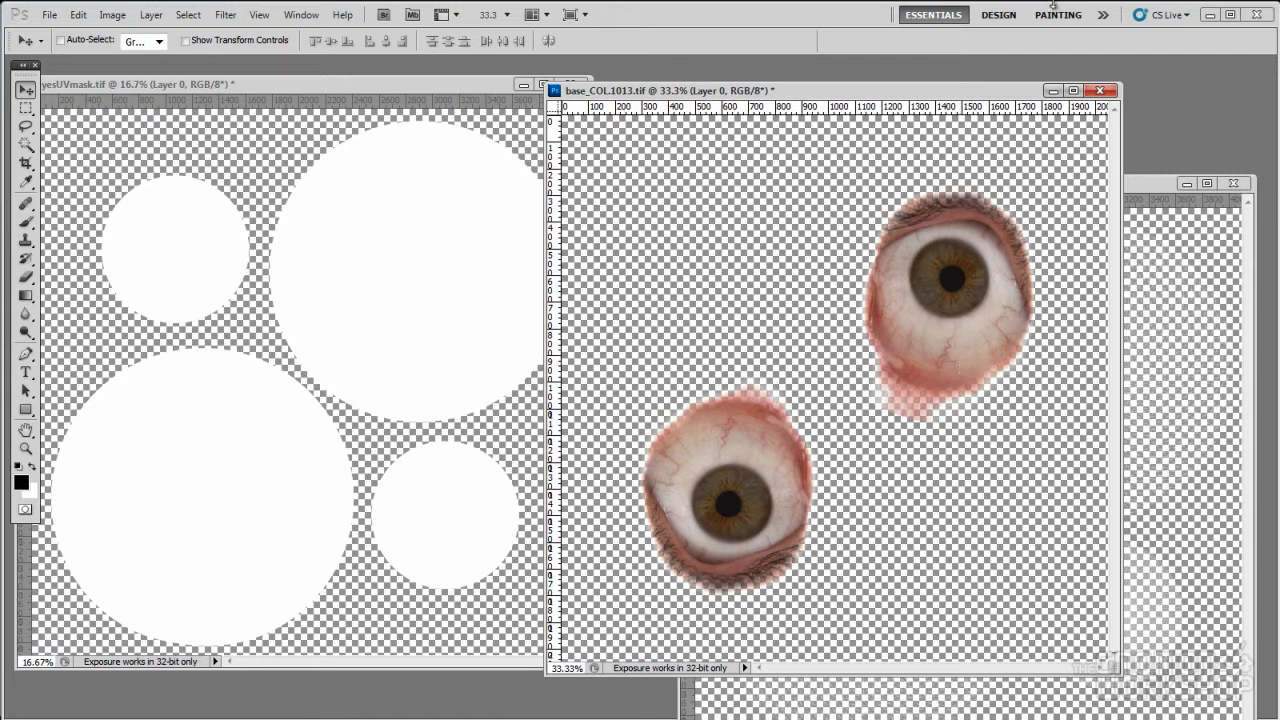
pyautogui.hotkey('ctrl', 'alt', 'i')
pyautogui.write('4096')
pyautogui.press('Return')
pyautogui.hotkey('ctrl', '-')
pyautogui.hotkey('ctrl', '-')
# Copy the UV mask layer from eyesUVmask.tif into base_COL.1013.tif, aligned to the canvas centre.
pyautogui.moveTo(503, 78); pyautogui.dragTo(888, 74)
pyautogui.click(408, 94)
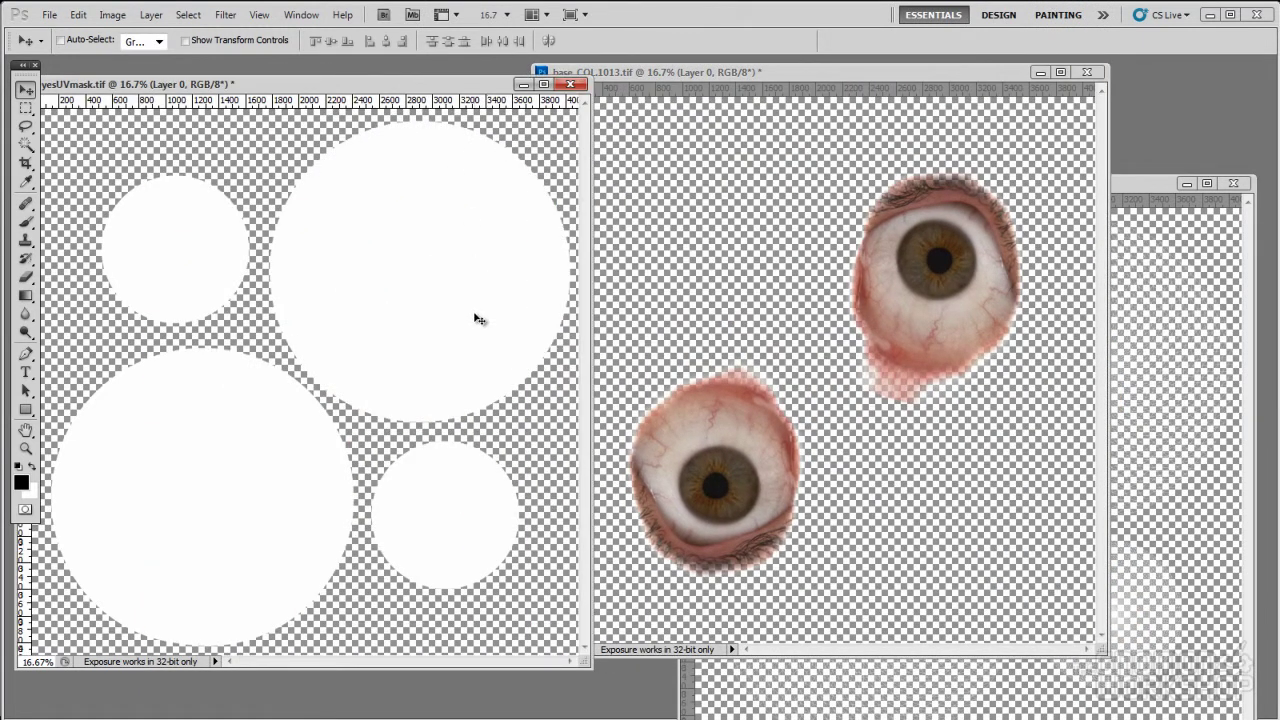
pyautogui.keyDown('shift'); pyautogui.moveTo(471, 317); pyautogui.dragTo(866, 328); pyautogui.keyUp('shift')
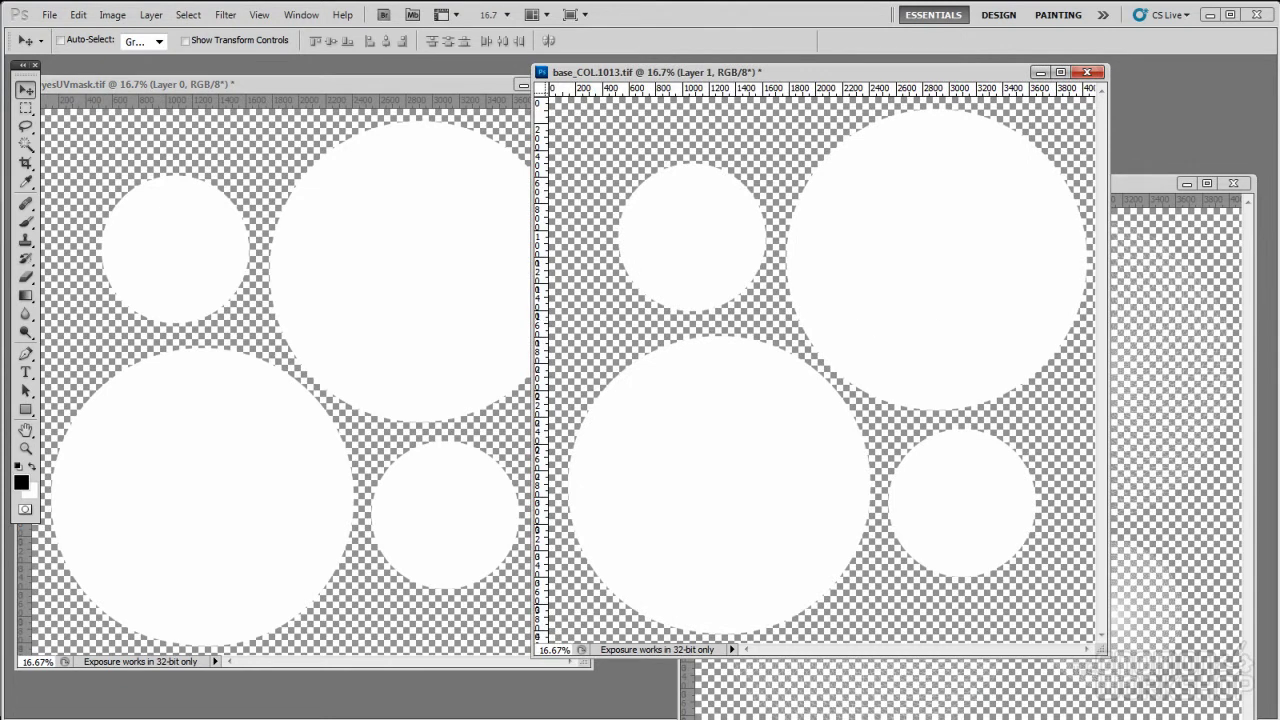
# Copy the wireframe layer from eyesUVwireframe.tif into base_COL.1013.tif, aligned over the mask, and invert it to dark lines.
pyautogui.moveTo(1134, 187); pyautogui.dragTo(477, 82)
pyautogui.moveTo(755, 79); pyautogui.dragTo(865, 103)
pyautogui.moveTo(456, 78); pyautogui.dragTo(474, 78)
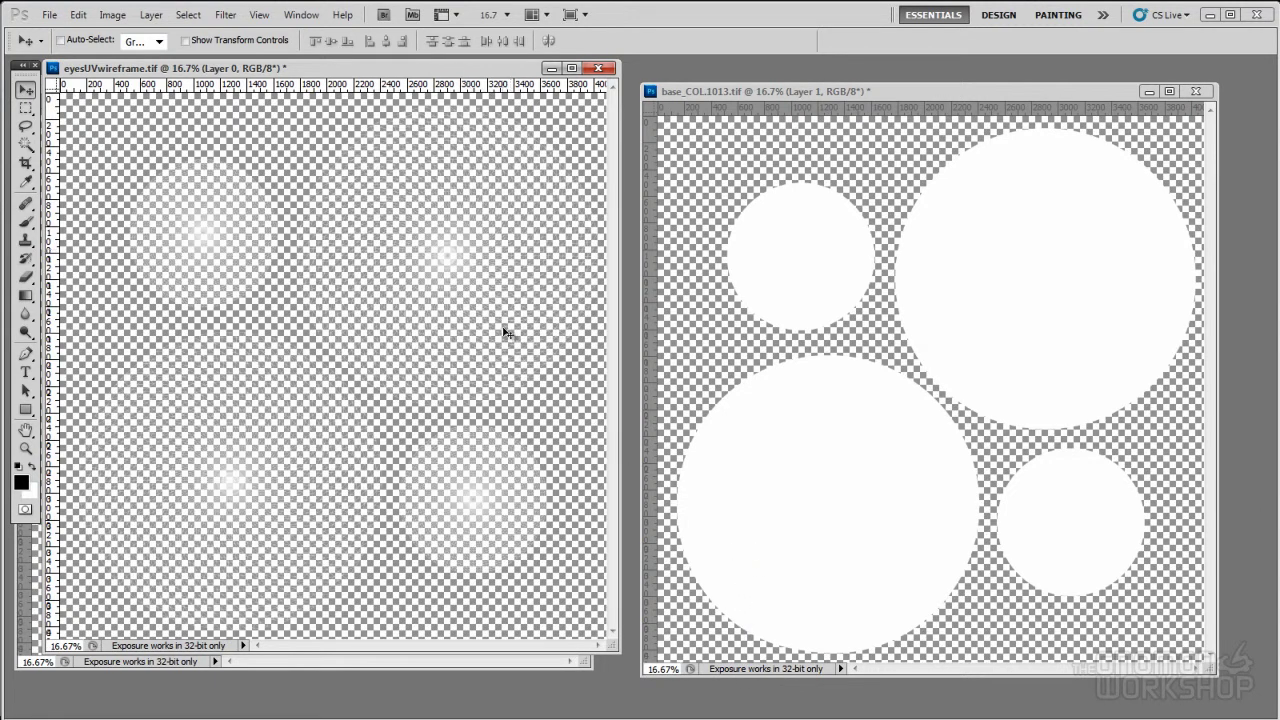
pyautogui.moveTo(500, 371); pyautogui.dragTo(1012, 375)
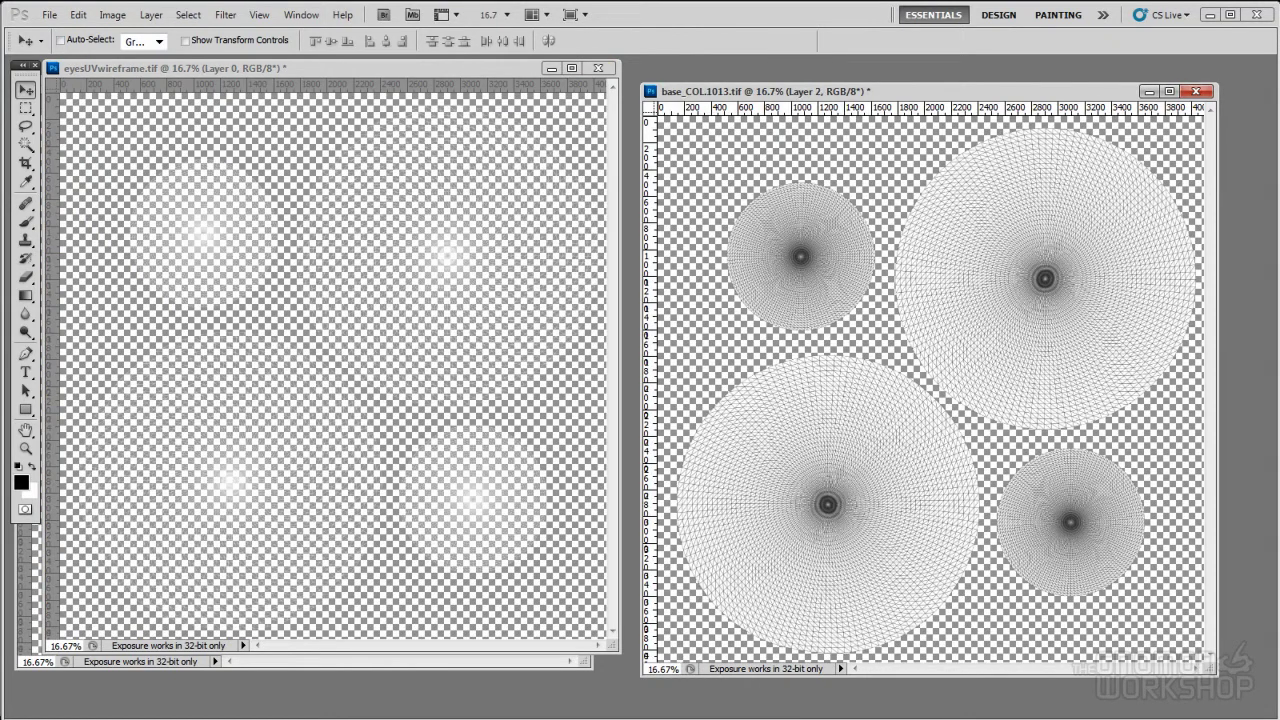
pyautogui.hotkey('ctrl', 'i')
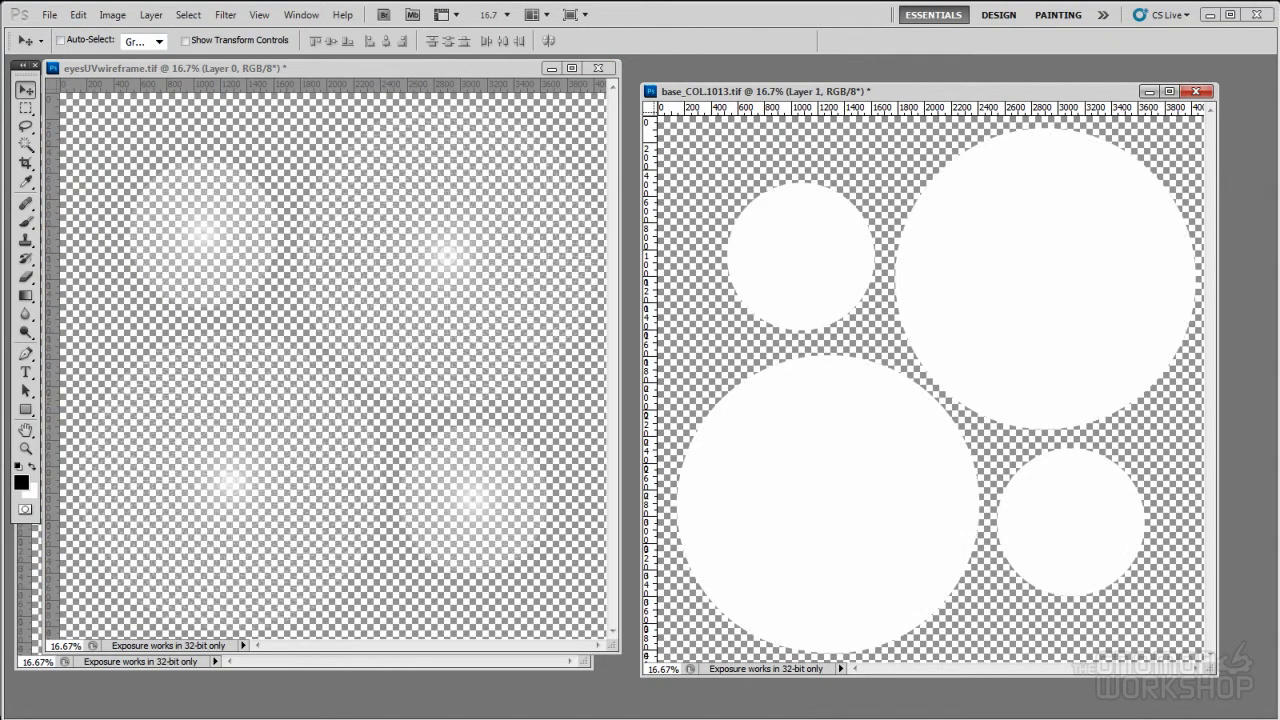
# Select the white mask circles and expand the selection by 10 pixels.
pyautogui.hotkey('ctrl', 'alt', 'z')
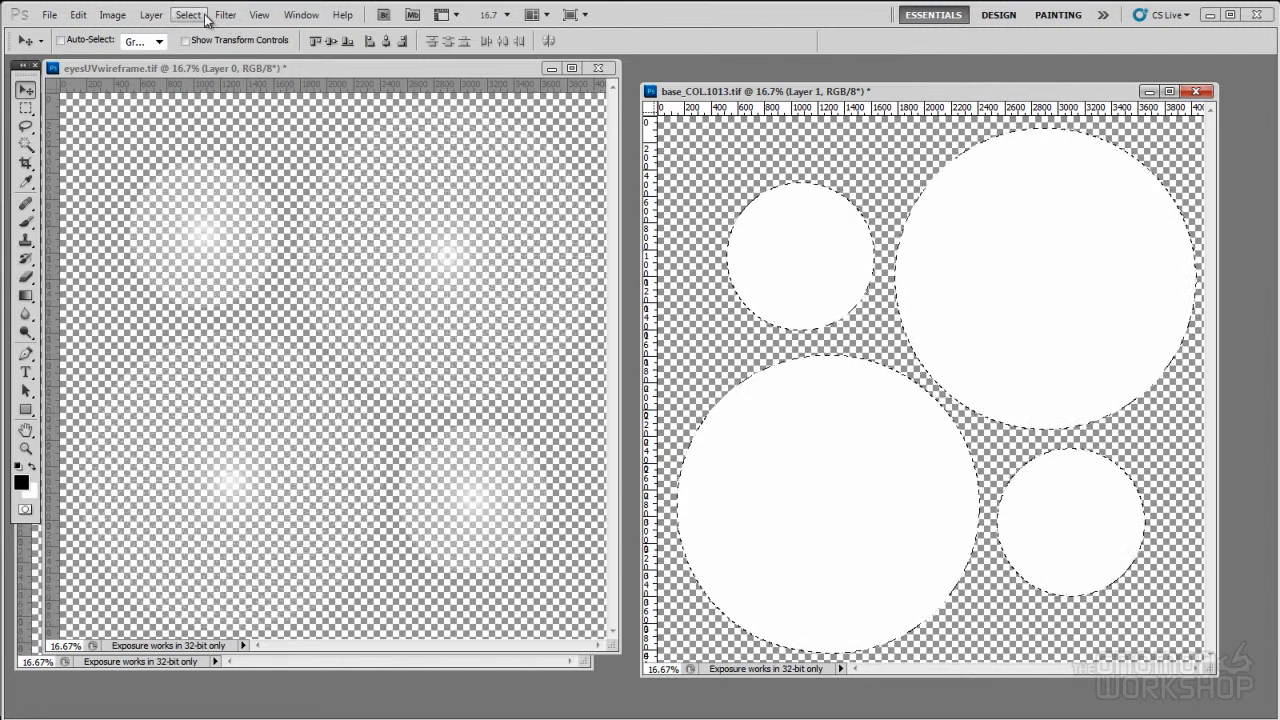
pyautogui.click(222, 16)
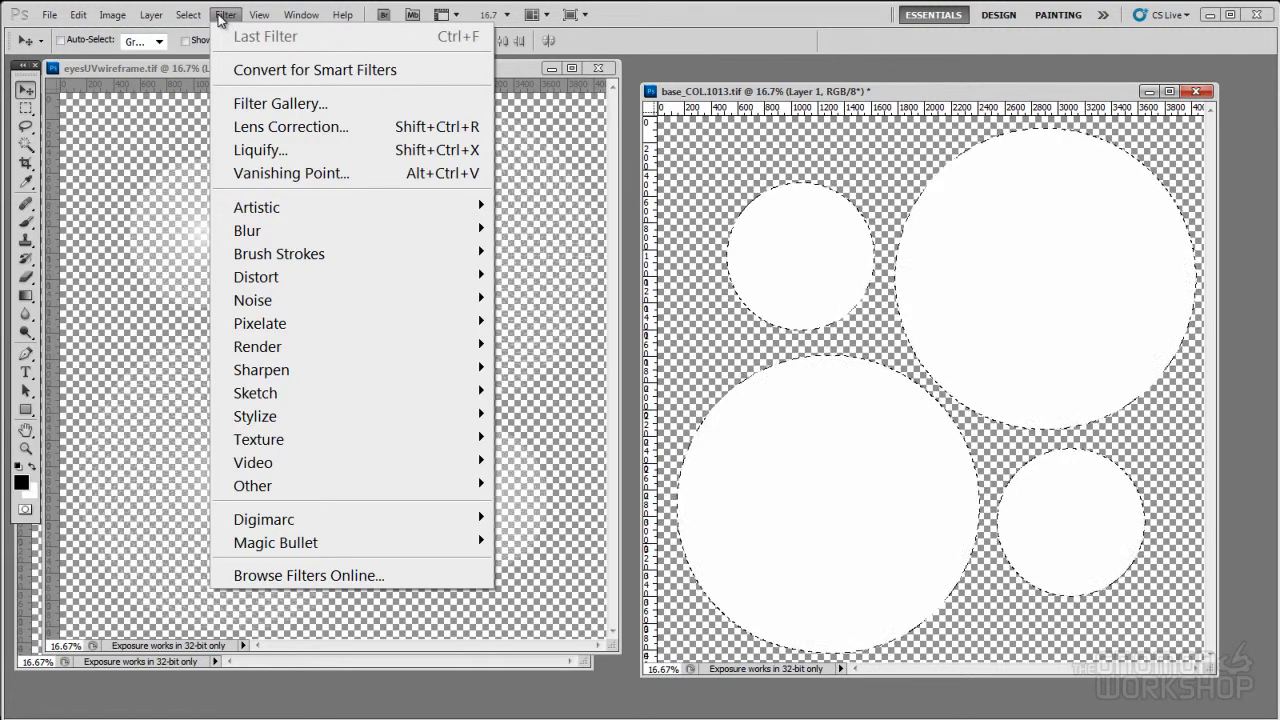
pyautogui.moveTo(188, 15)
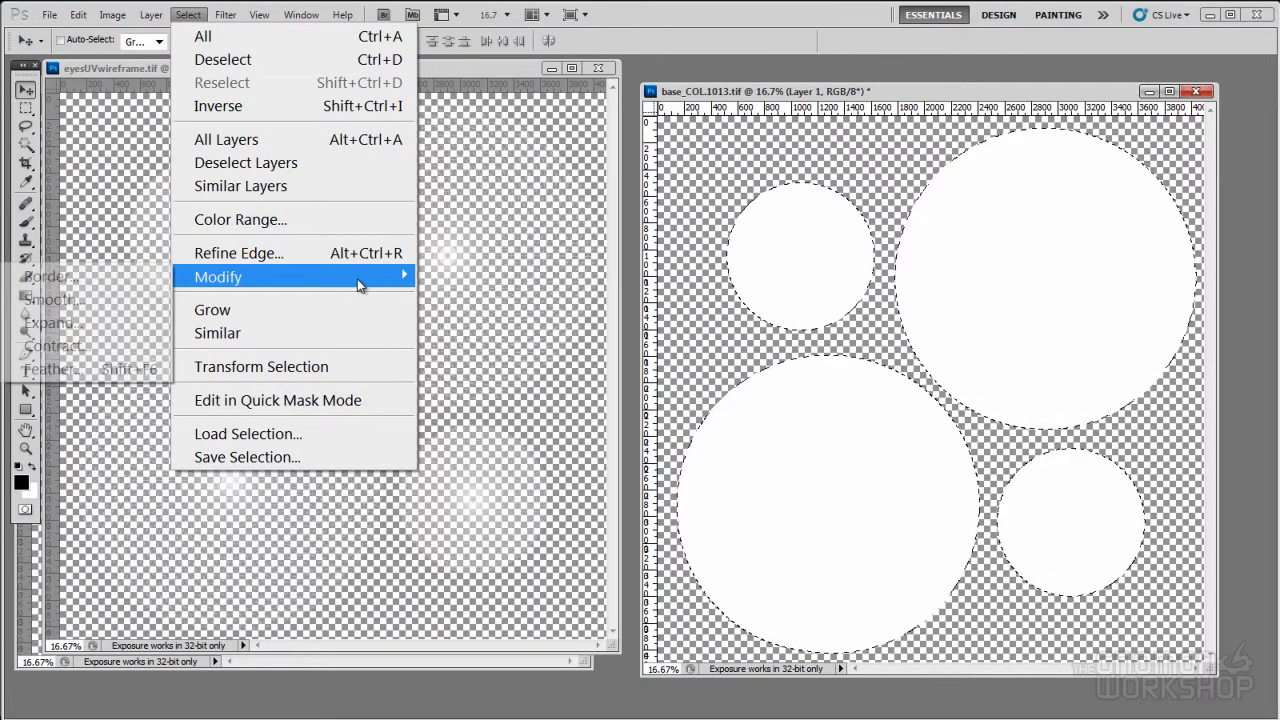
pyautogui.click(343, 327)
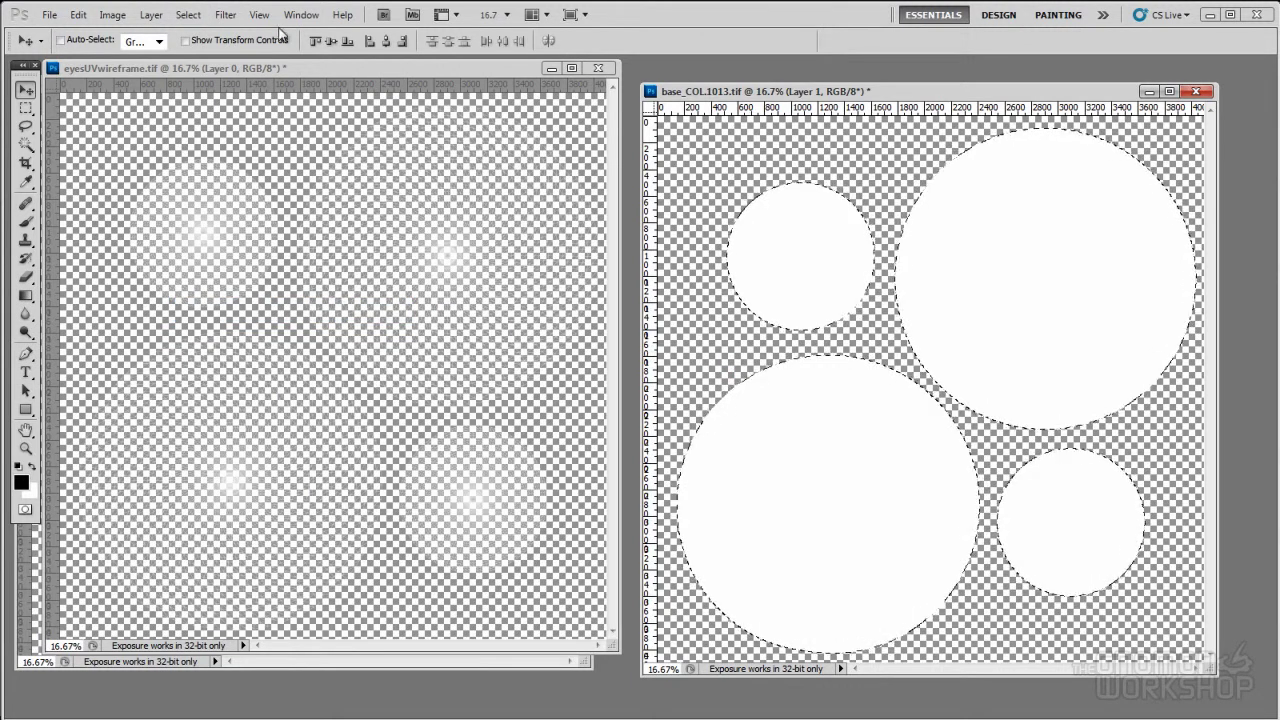
pyautogui.click(188, 15)
pyautogui.moveTo(276, 283)
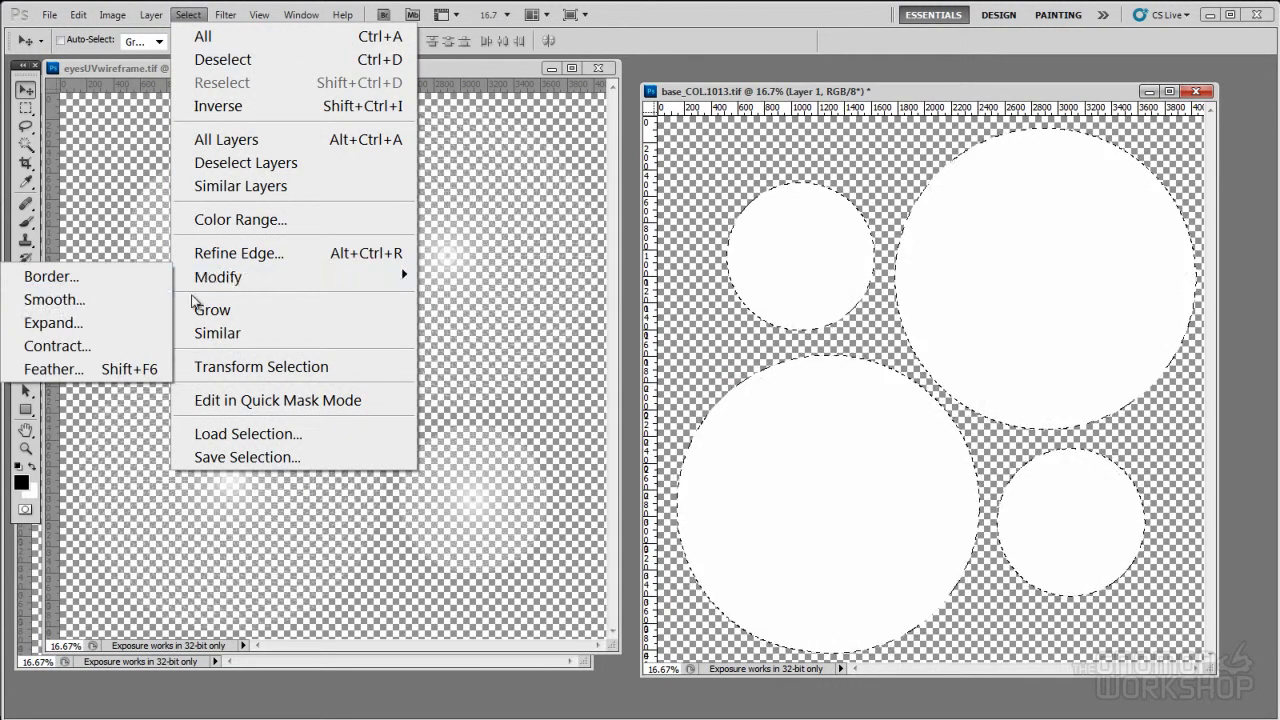
pyautogui.click(50, 322)
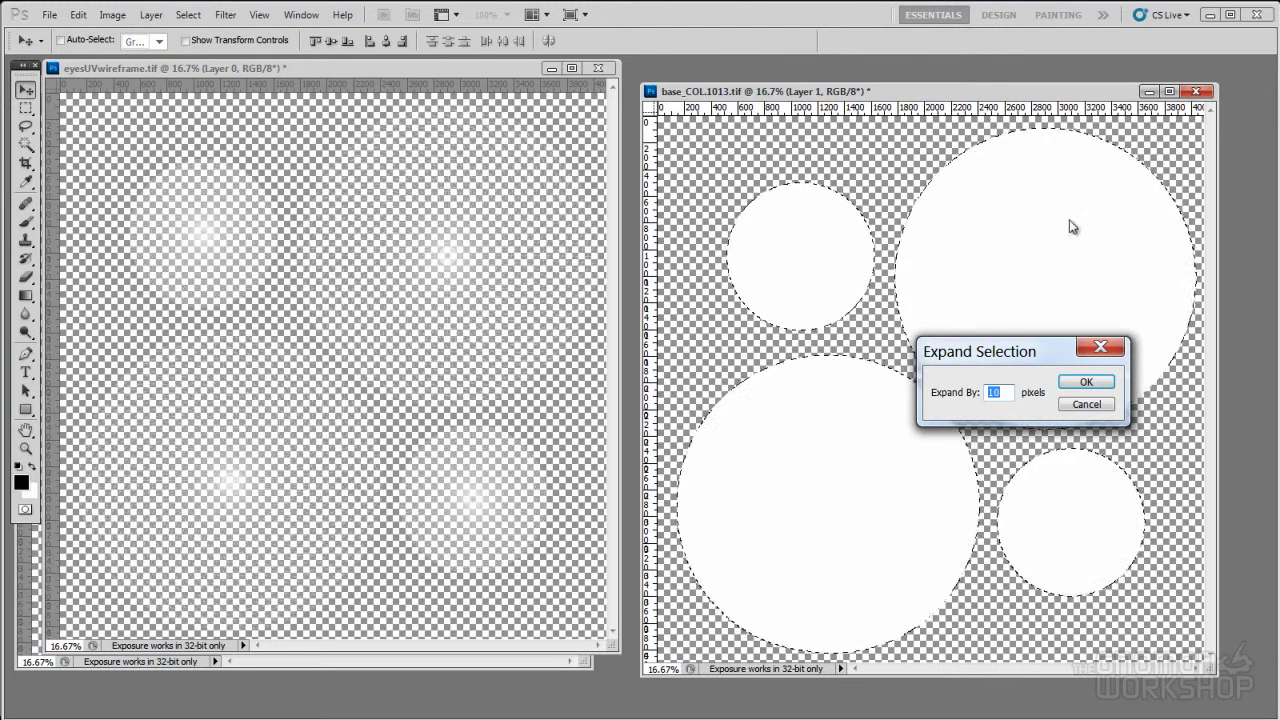
pyautogui.click(1093, 382)
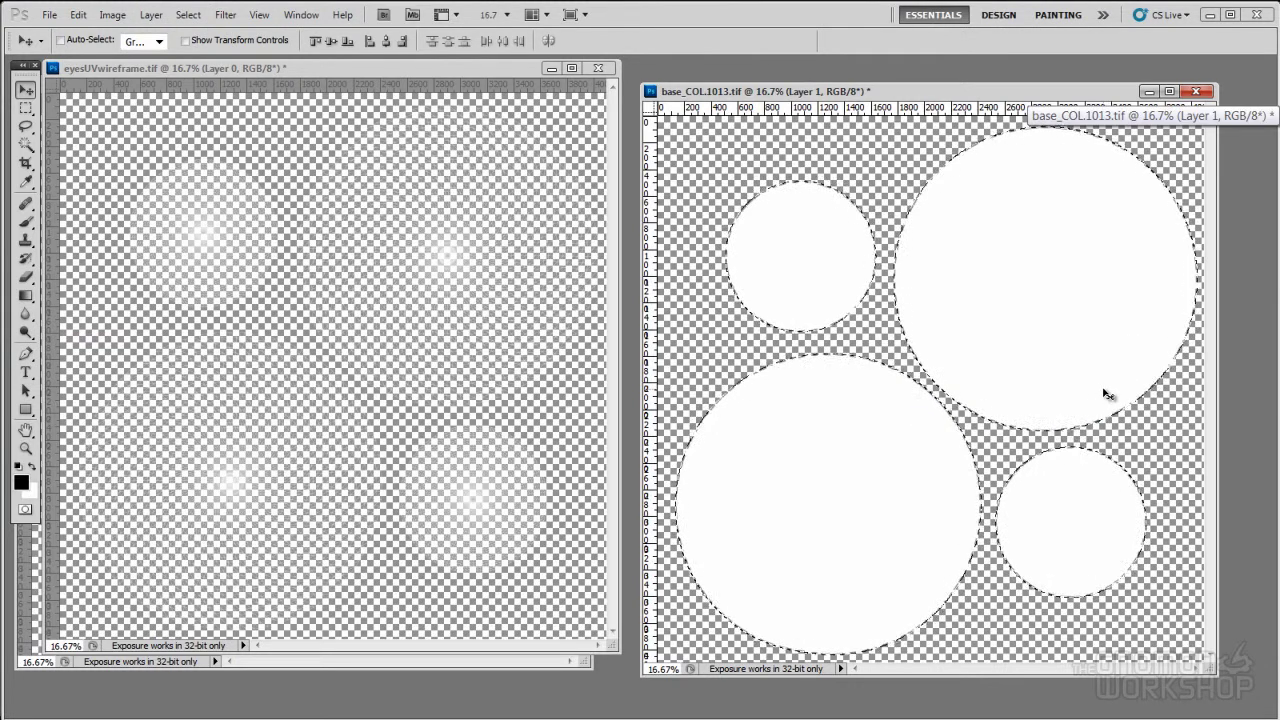
# Add a new layer and fill the inverted selection around the circles with dark grey.
pyautogui.hotkey('ctrl', 'shift', 'alt', 'n')
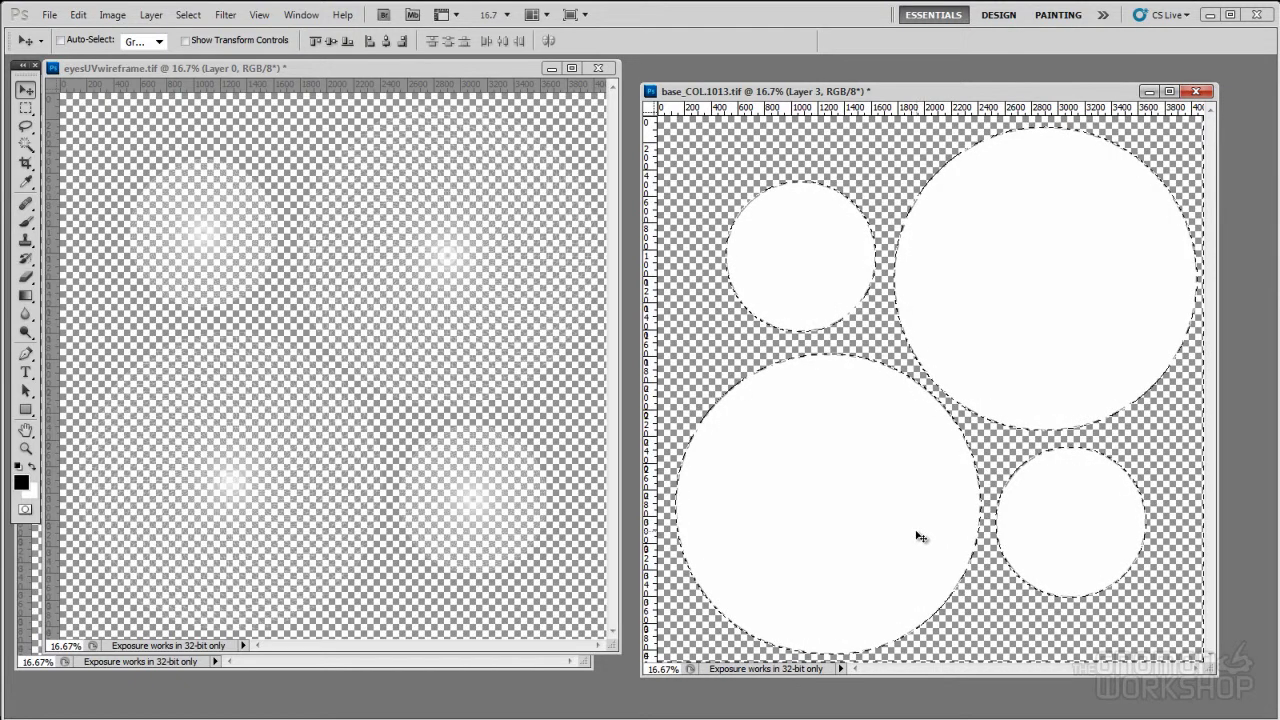
pyautogui.press('g')
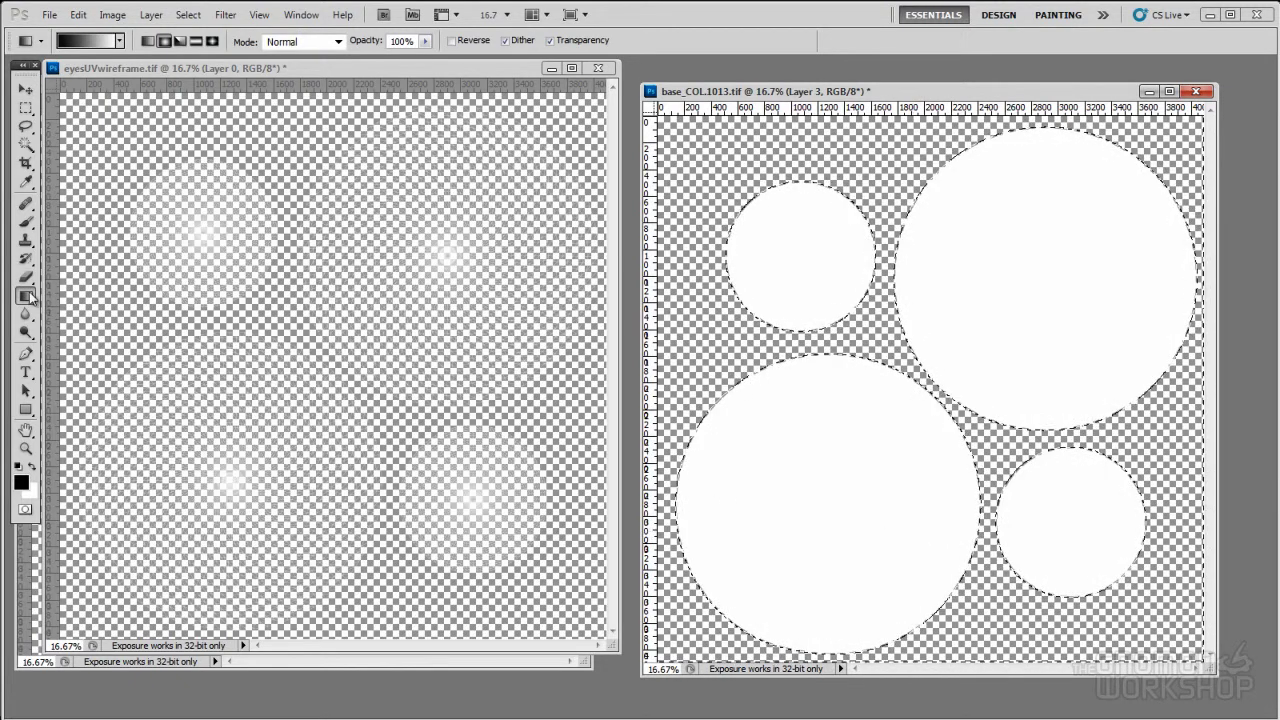
pyautogui.click(26, 295)
pyautogui.click(63, 310)
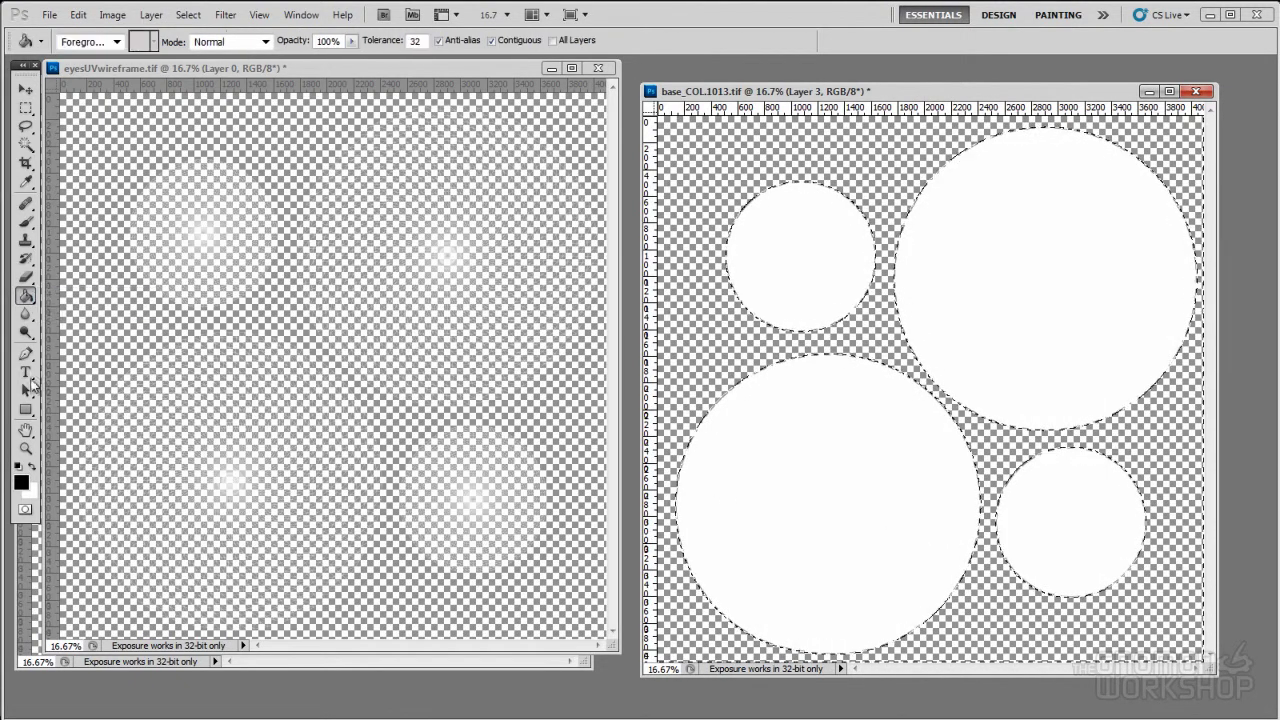
pyautogui.press('i')
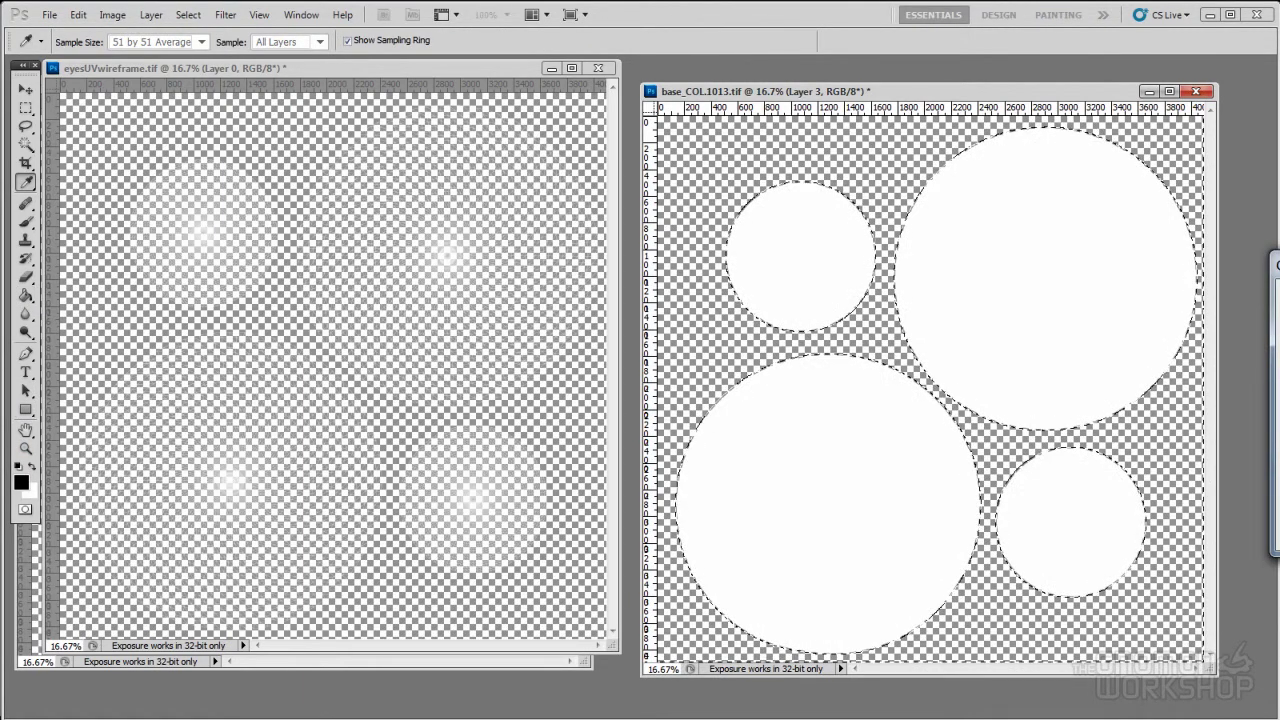
pyautogui.press('g')
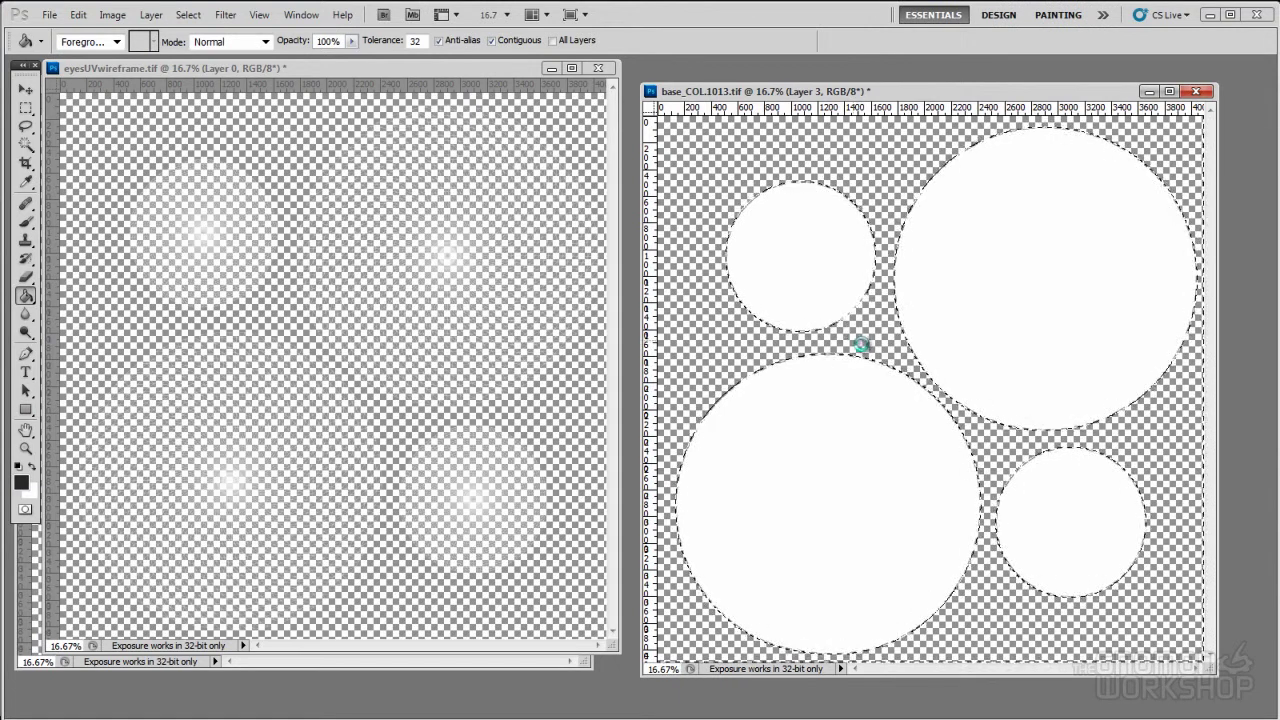
pyautogui.click(859, 343)
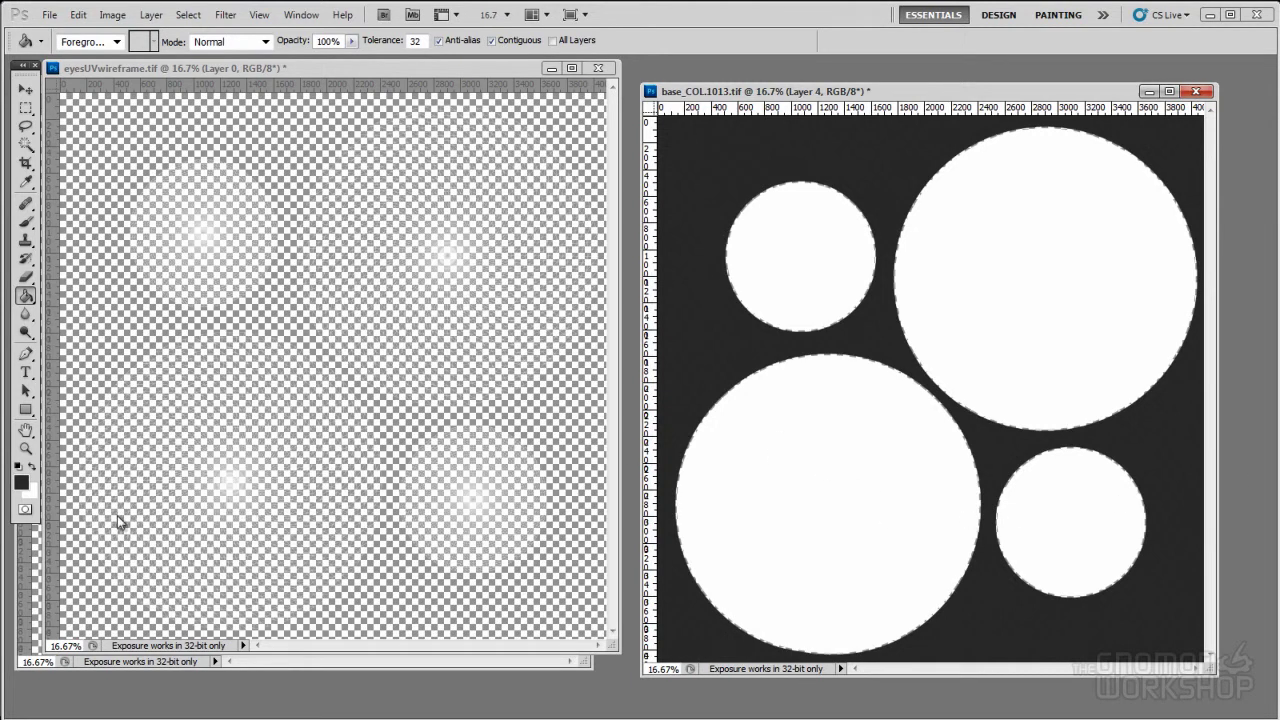
# Fill the four UV circles with mid grey on a separate layer behind the eyes, and clear the selection.
pyautogui.press('x')
pyautogui.press('i')
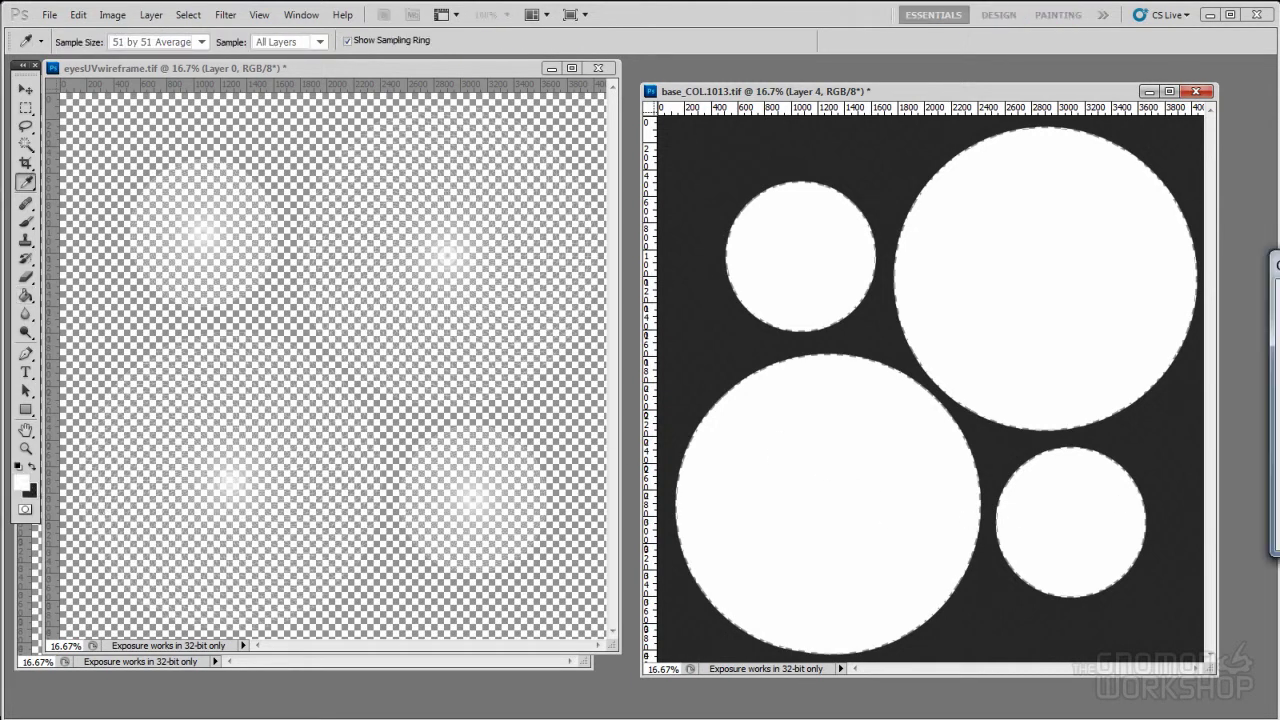
pyautogui.press('Return')
pyautogui.press('g')
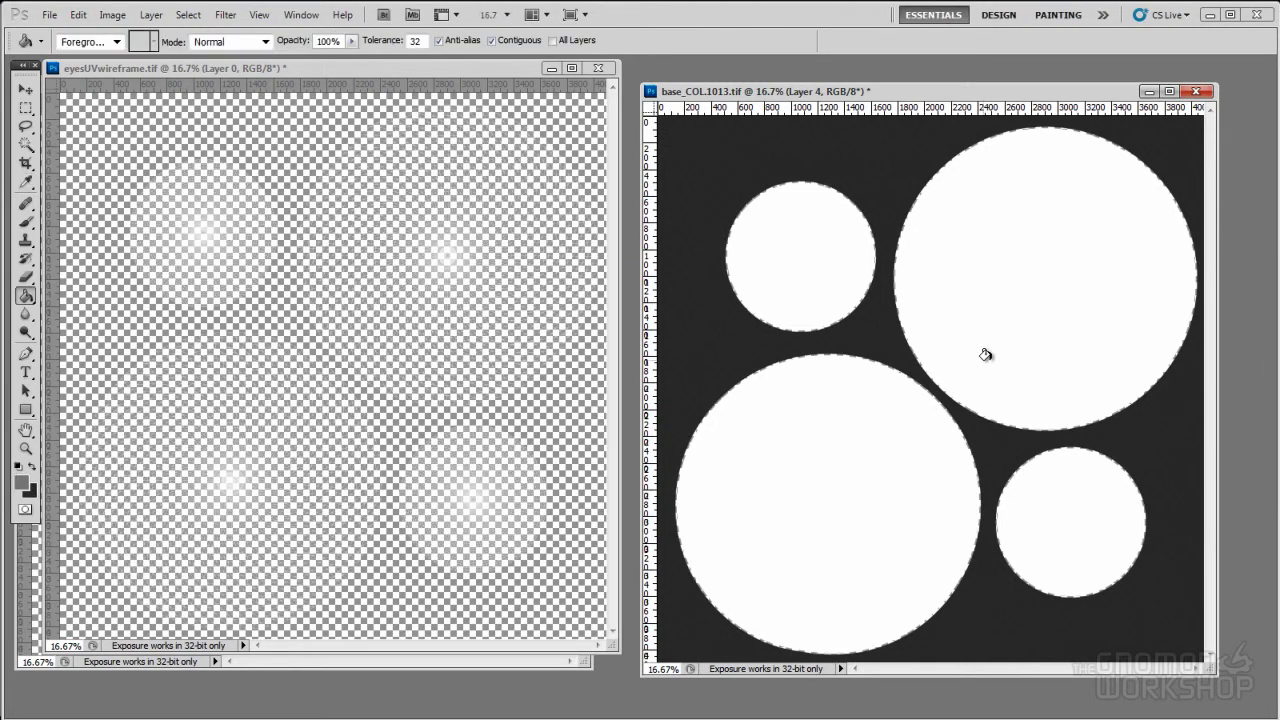
pyautogui.hotkey('ctrl', 'd')
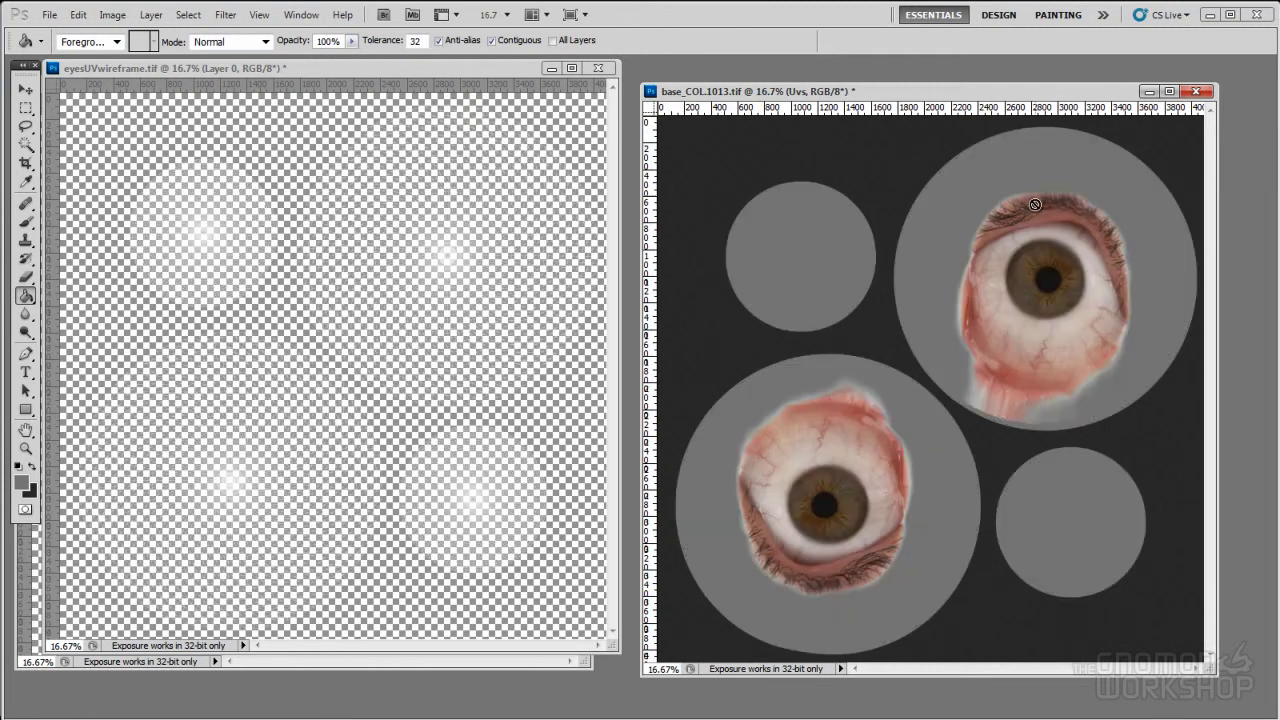
# Close the wireframe and mask documents and reposition the base_COL.1013.tif window in the workspace.
pyautogui.moveTo(1008, 98); pyautogui.dragTo(991, 109)
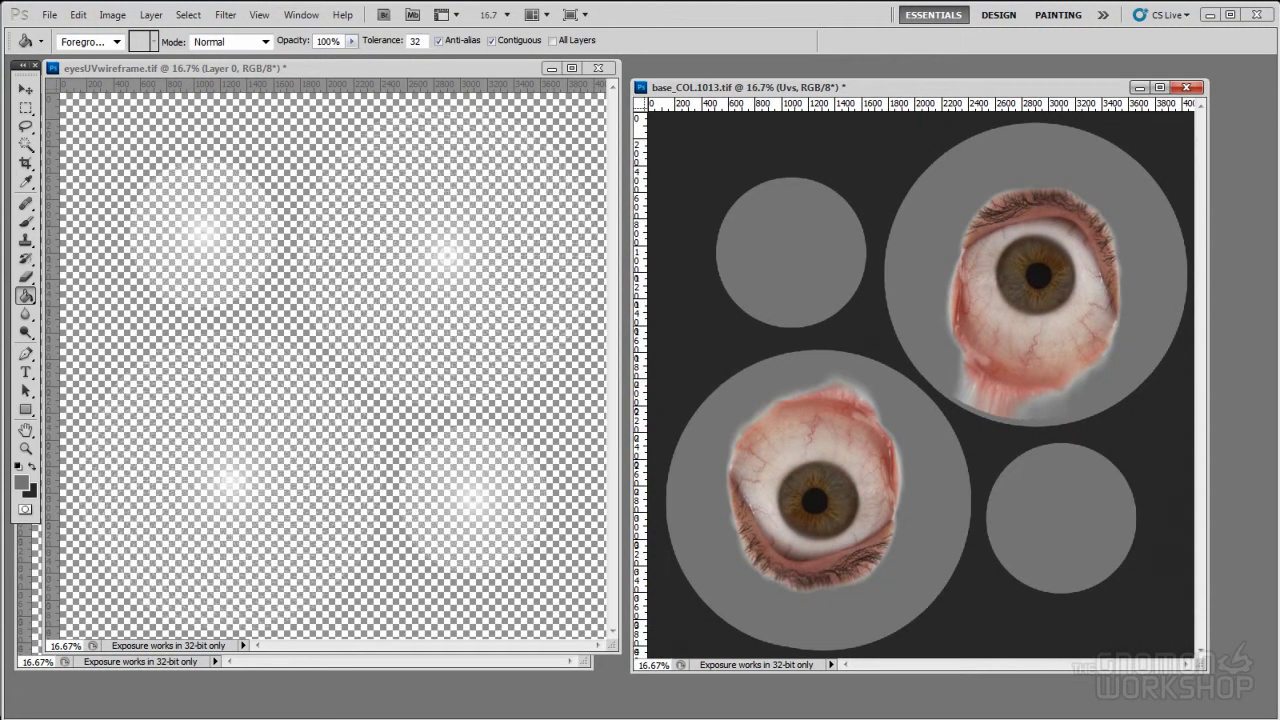
pyautogui.hotkey('alt', '[')
pyautogui.click(598, 68)
pyautogui.click(573, 85)
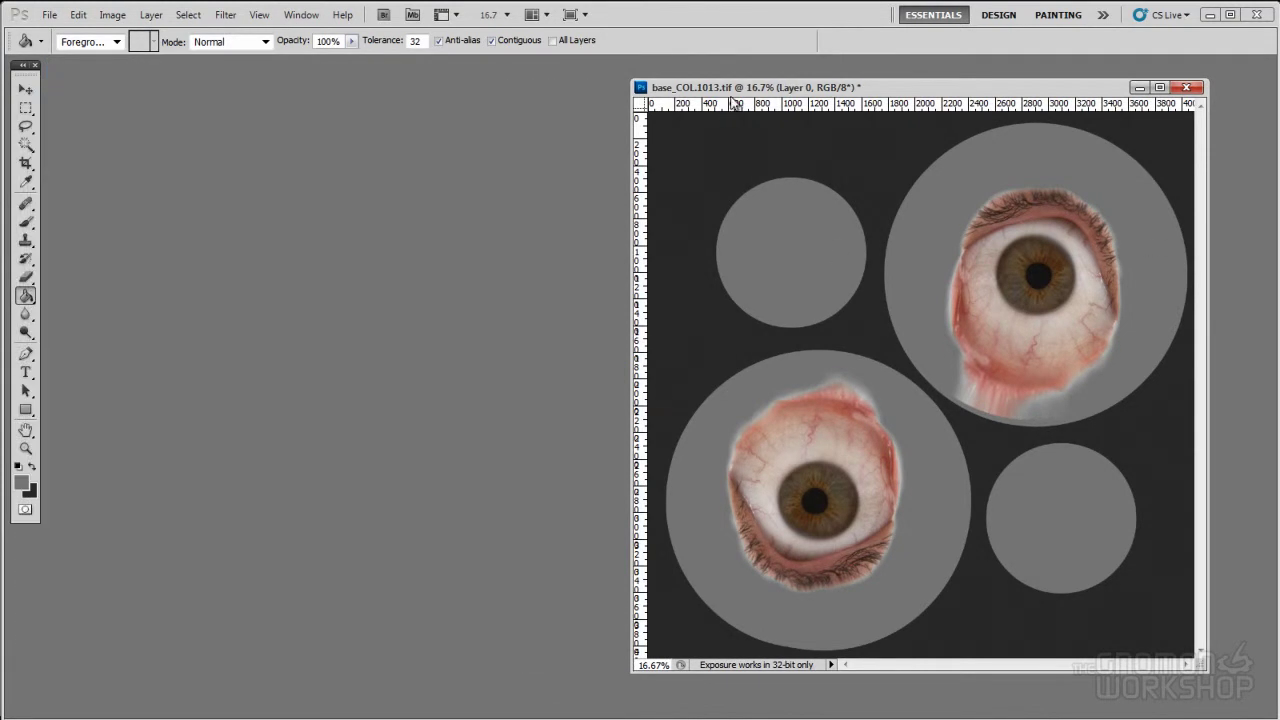
pyautogui.moveTo(767, 87); pyautogui.dragTo(411, 89)
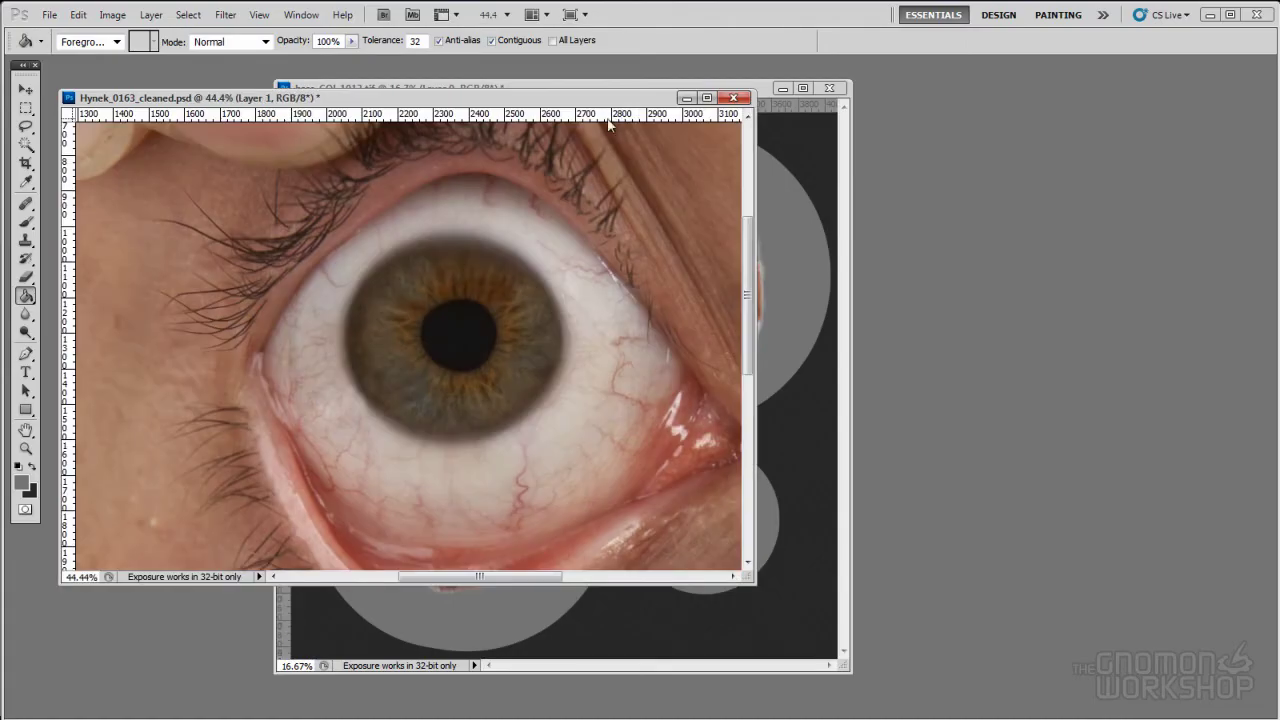
# Lasso the eye with its surrounding lids in the cleaned eye photo and merge its retouch layer into Layer 0.
pyautogui.moveTo(653, 108); pyautogui.dragTo(1065, 180)
pyautogui.press('l')
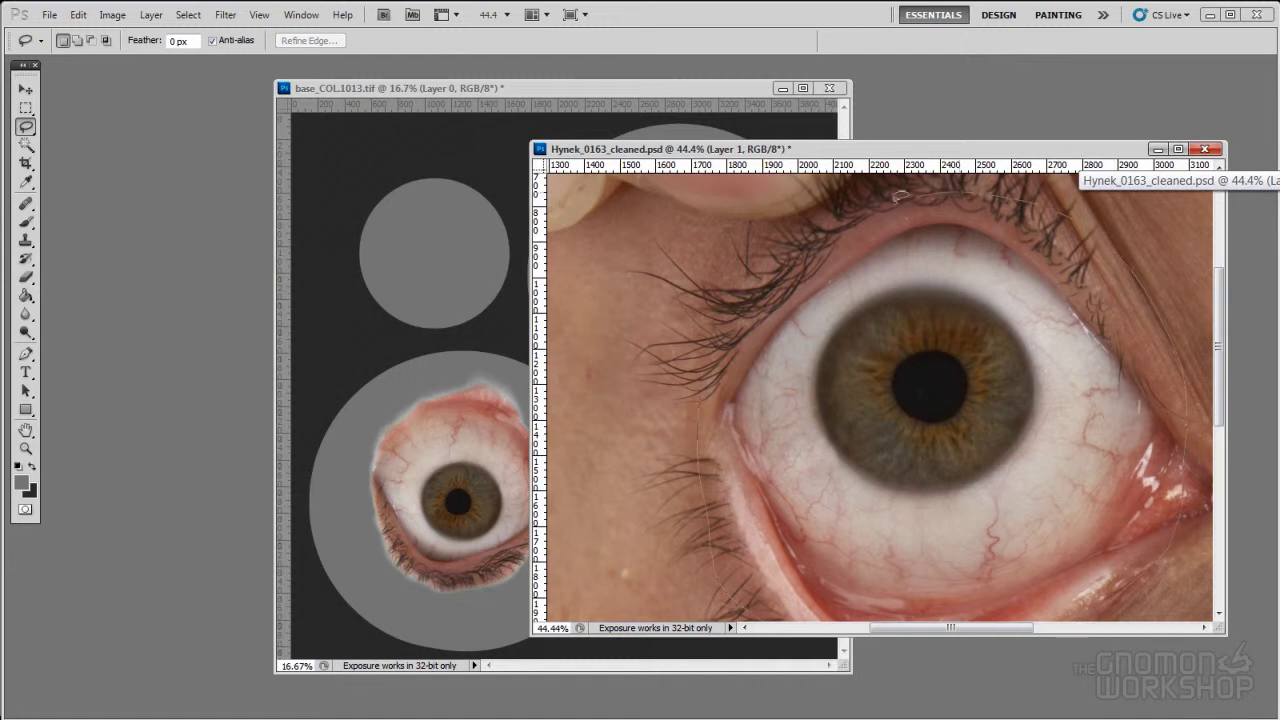
pyautogui.moveTo(858, 207)
pyautogui.mouseDown()
pyautogui.moveTo(766, 272)
pyautogui.moveTo(703, 395)
pyautogui.mouseUp()
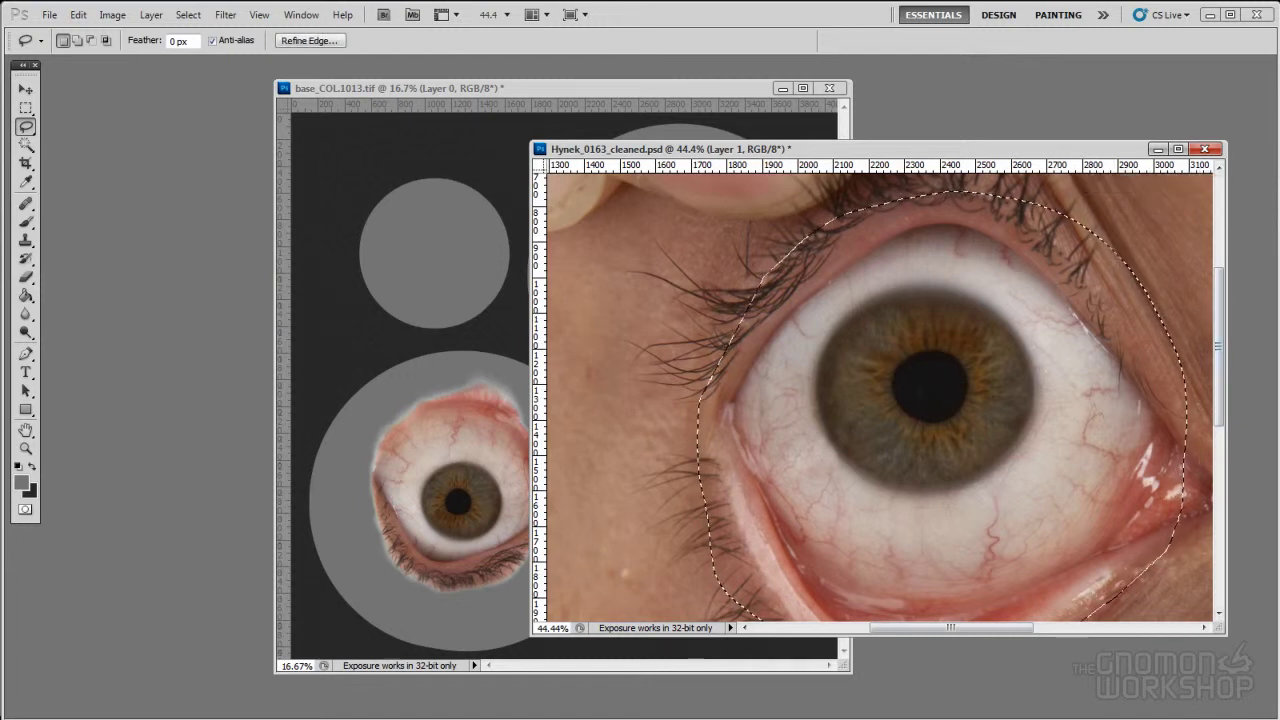
pyautogui.hotkey('ctrl', 'e')
pyautogui.press('Return')
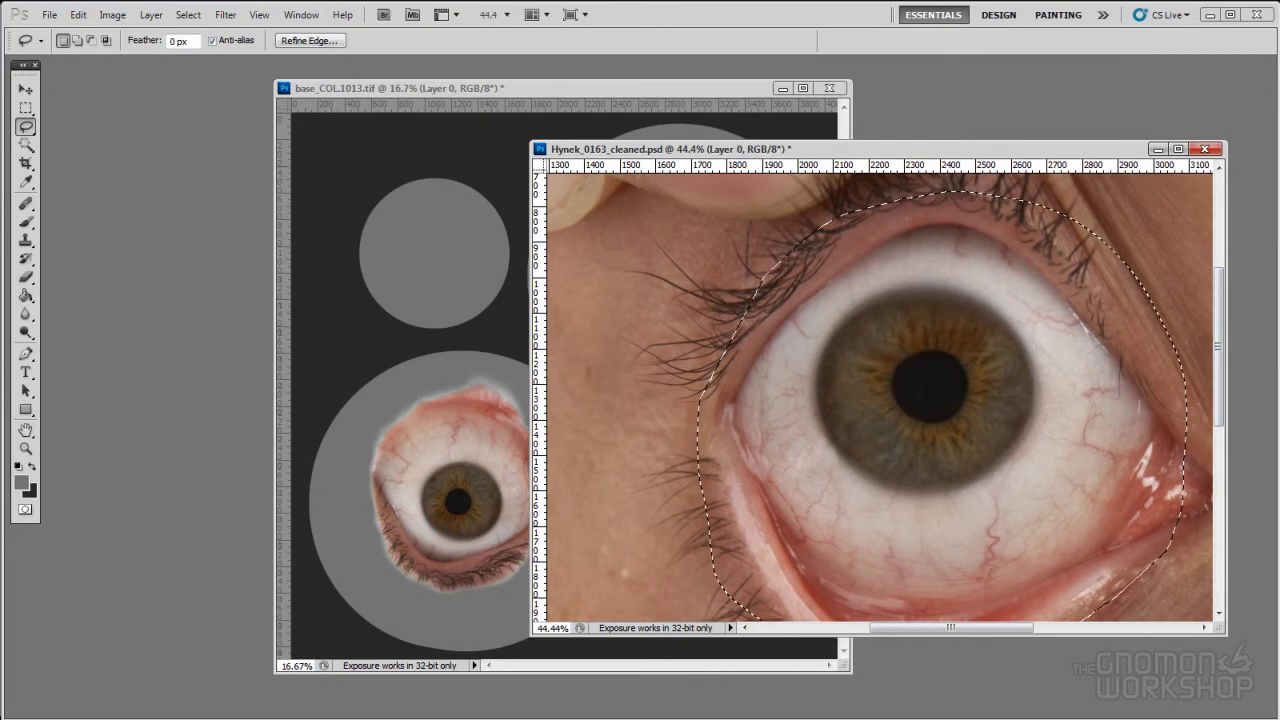
# Copy the selected eye into base_COL.1013.tif and place it over the projected eye in the upper large circle.
pyautogui.hotkey('ctrl', 'c')
pyautogui.moveTo(625, 89); pyautogui.dragTo(574, 95)
pyautogui.hotkey('ctrl', 'v')
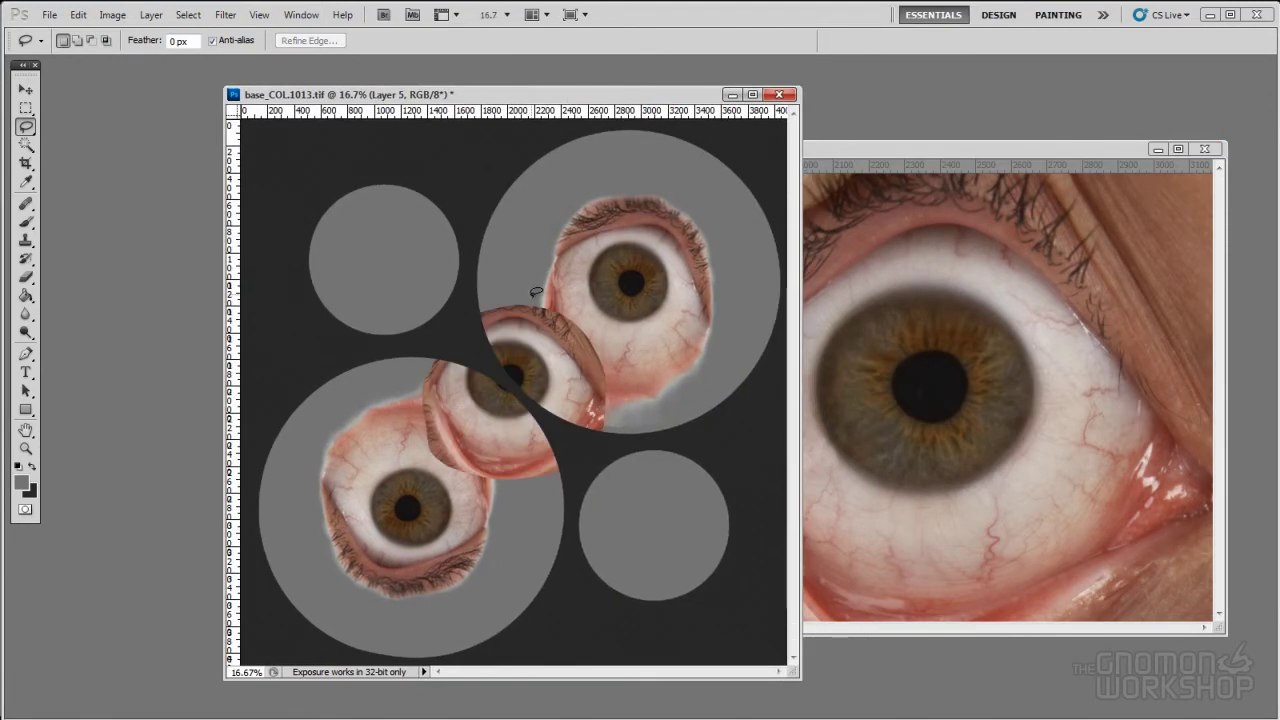
pyautogui.press('v')
pyautogui.moveTo(545, 367); pyautogui.dragTo(668, 283)
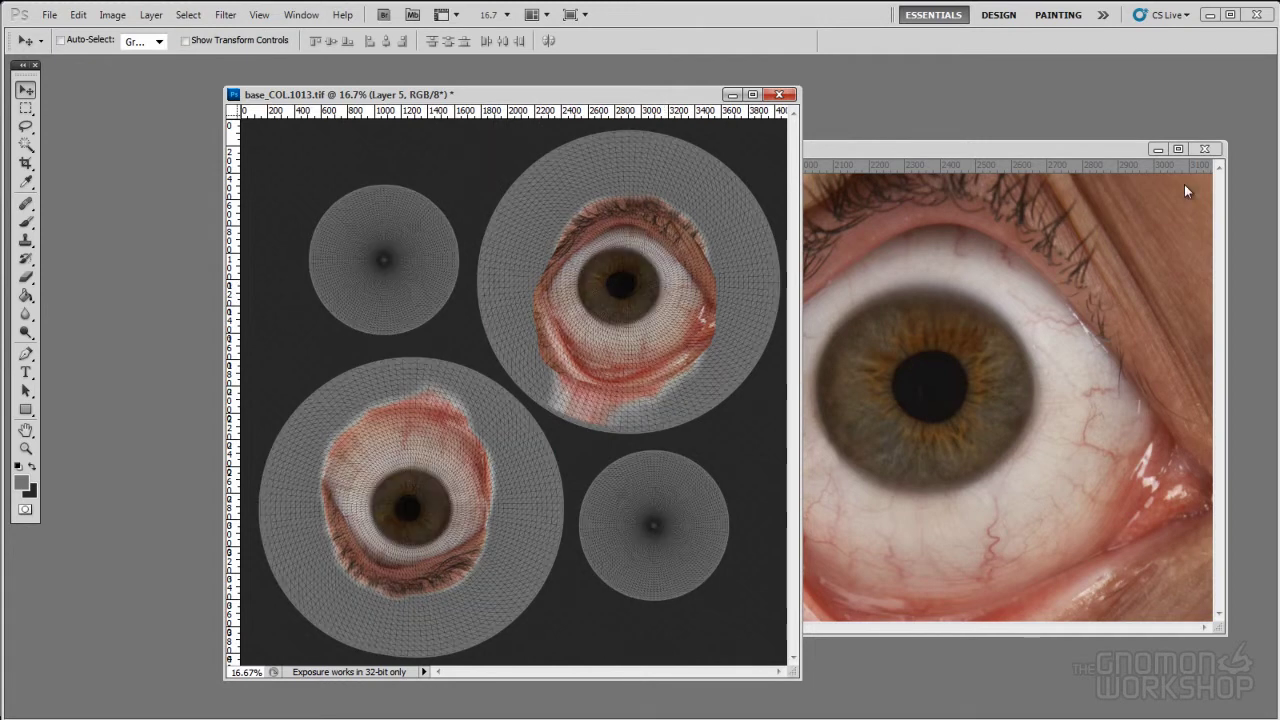
# Align the pasted eye's iris with the eye beneath using 50% layer opacity, and restore the opacity to 100%.
pyautogui.hotkey('ctrl', '+')
pyautogui.hotkey('ctrl', '+')
pyautogui.hotkey('ctrl', '+')
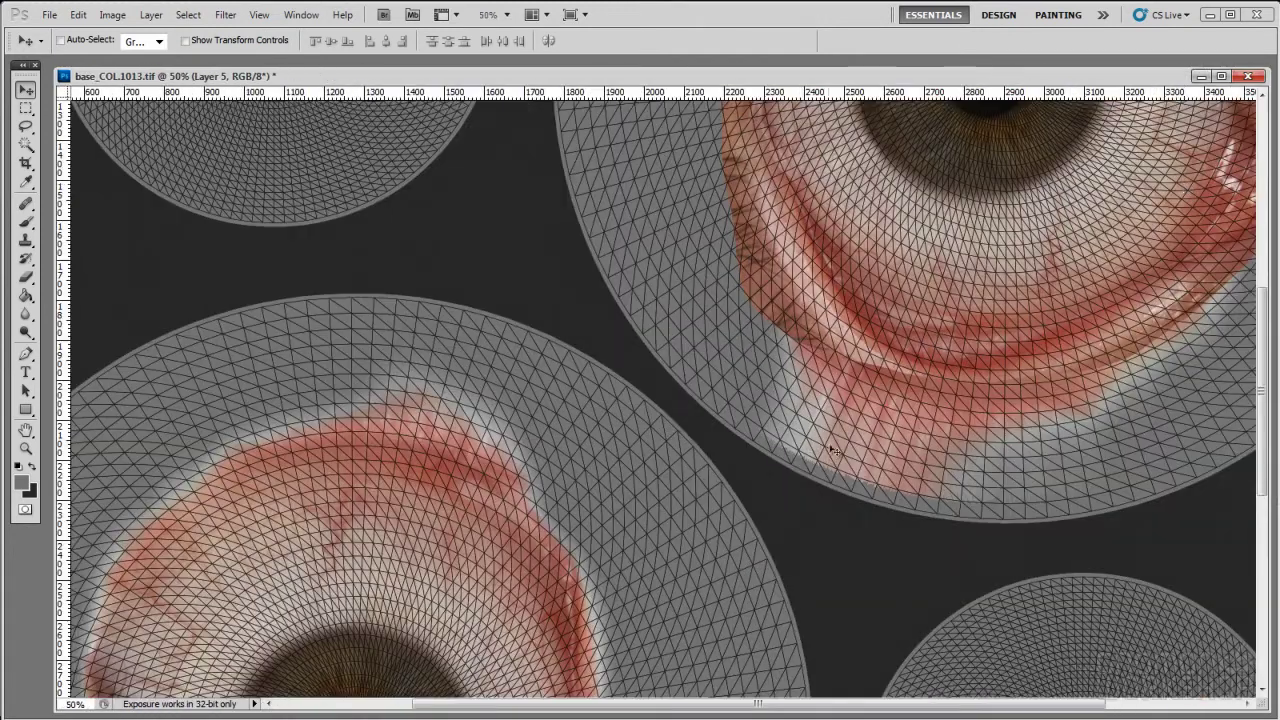
pyautogui.press('h')
pyautogui.moveTo(1039, 106); pyautogui.dragTo(816, 395)
pyautogui.press('v')
pyautogui.moveTo(851, 483); pyautogui.dragTo(881, 486)
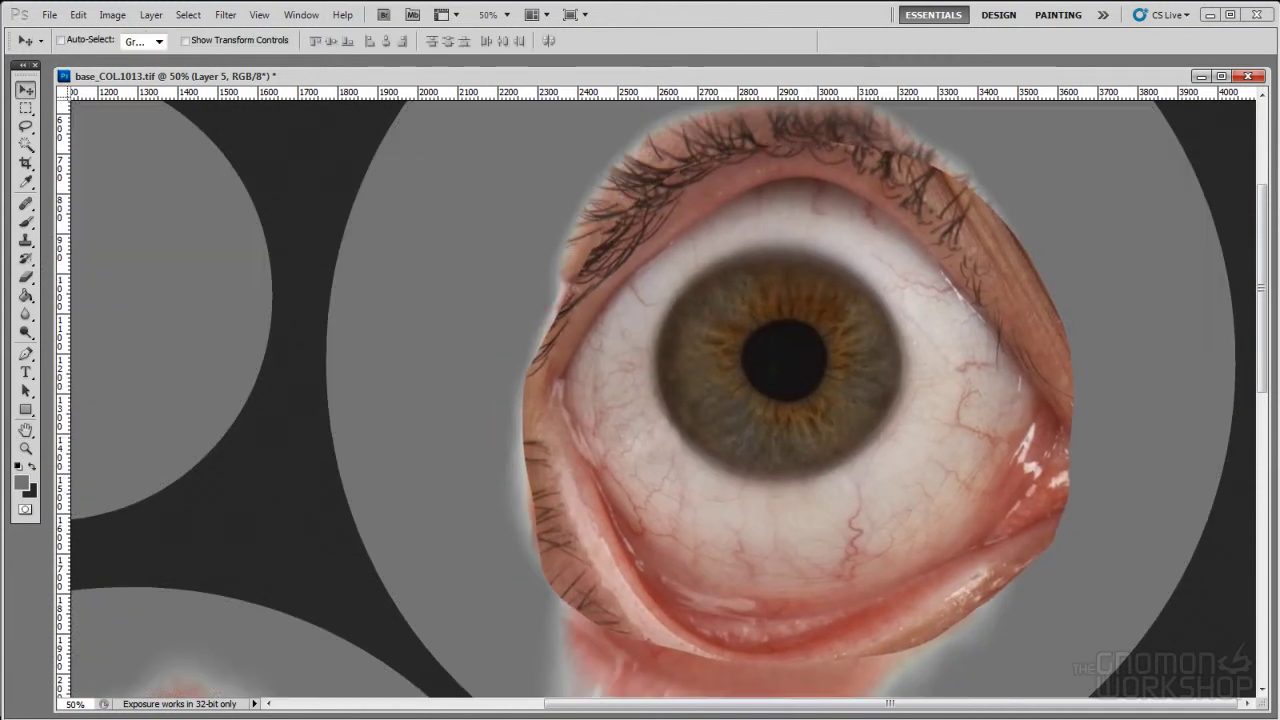
pyautogui.press('5')
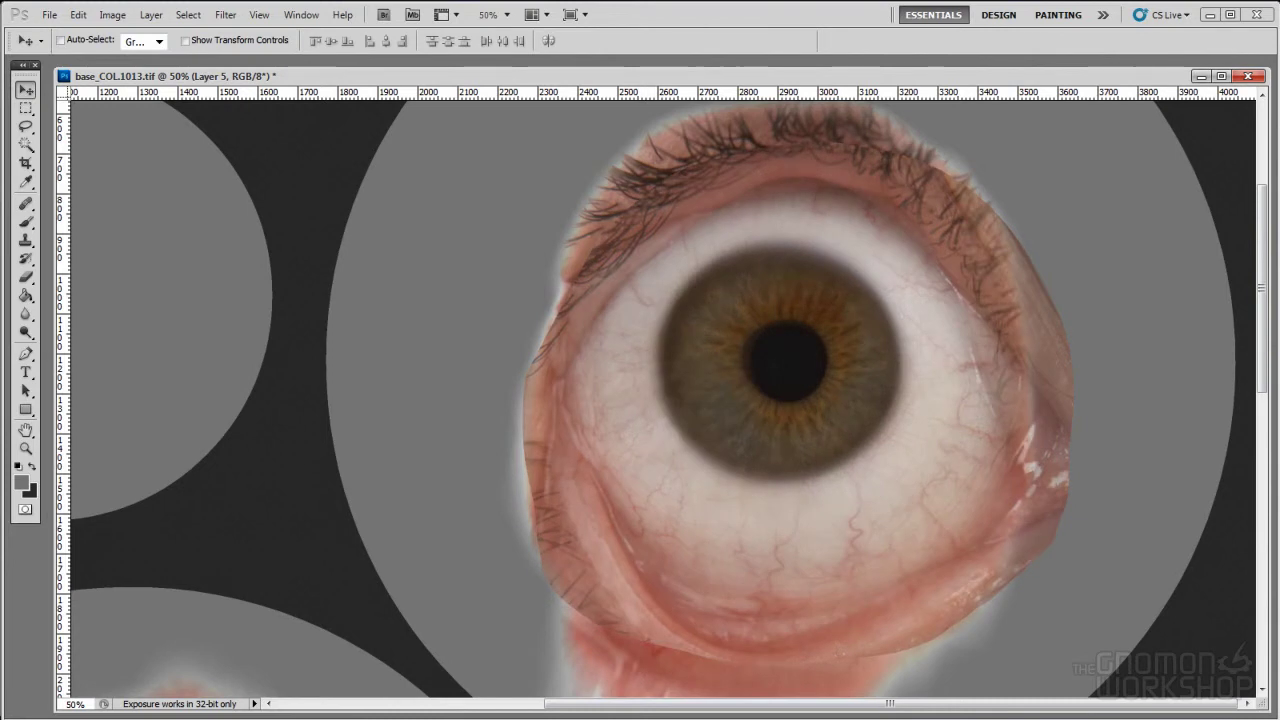
pyautogui.moveTo(898, 447)
pyautogui.mouseDown()
pyautogui.moveTo(905, 458)
pyautogui.moveTo(906, 427)
pyautogui.moveTo(898, 449)
pyautogui.mouseUp()
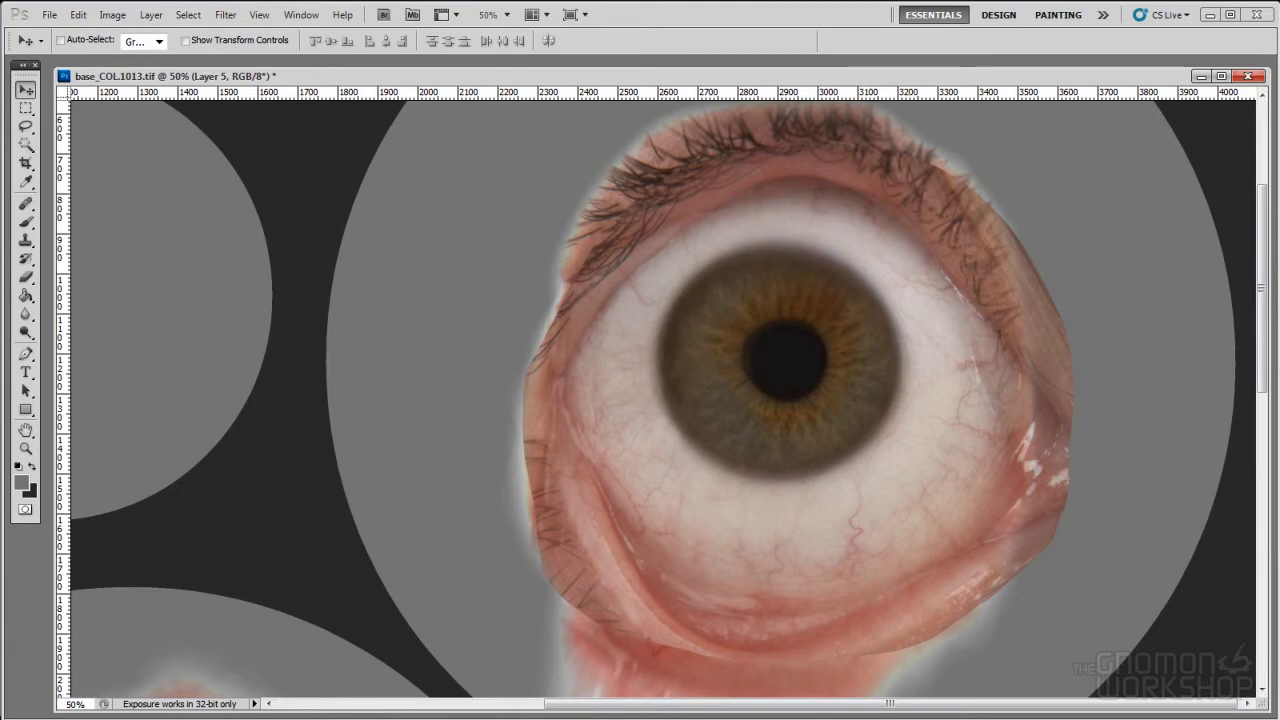
pyautogui.press('0')
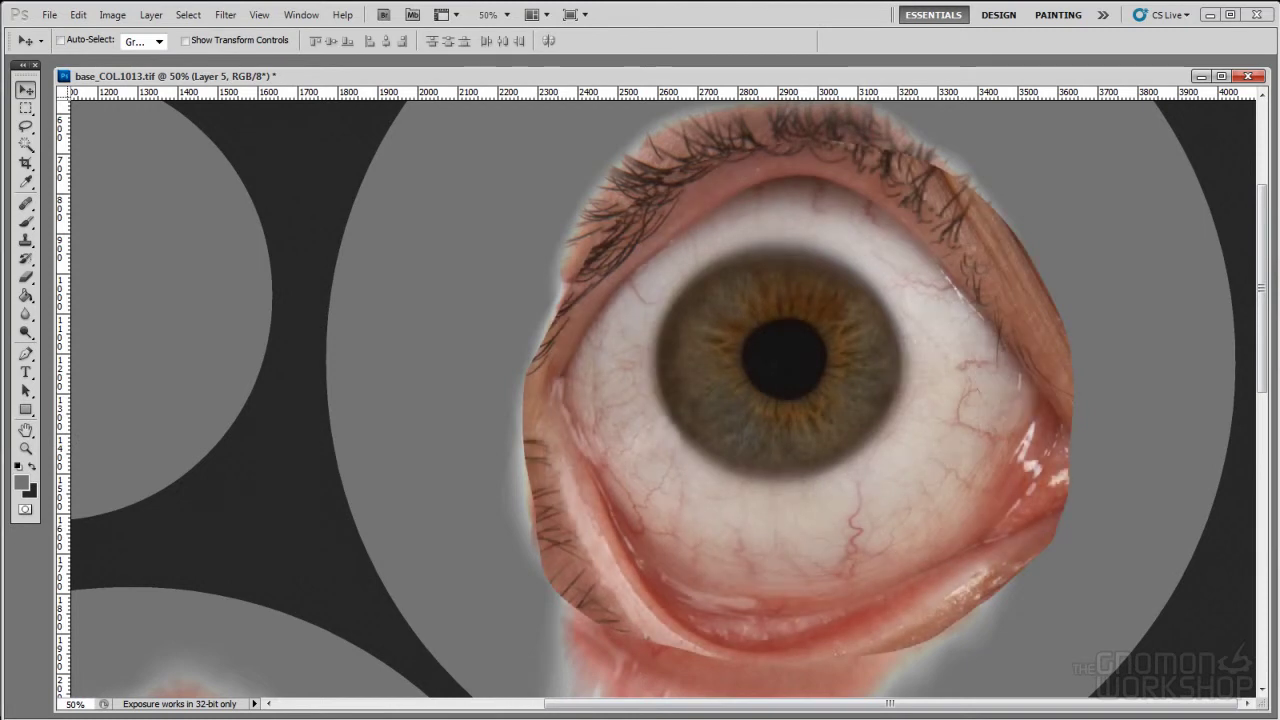
# Compare the pasted eye with the projected eye beneath by toggling the pasted layer's visibility.
pyautogui.hotkey('ctrl', ',')
pyautogui.hotkey('ctrl', ',')
pyautogui.hotkey('ctrl', ',')
pyautogui.hotkey('ctrl', ',')
pyautogui.hotkey('ctrl', ',')
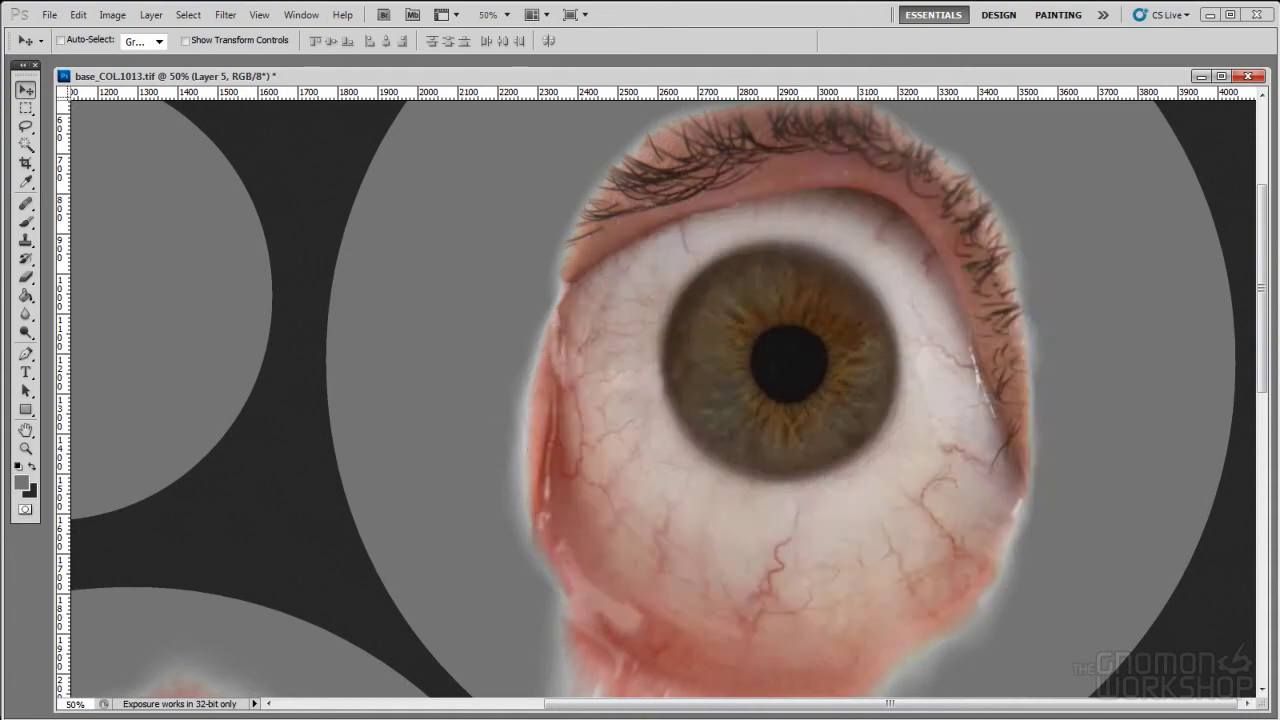
pyautogui.hotkey('ctrl', 'z')
pyautogui.hotkey('ctrl', 'z')
pyautogui.hotkey('ctrl', 'z')
pyautogui.hotkey('ctrl', 'z')
pyautogui.hotkey('ctrl', 'z')
pyautogui.hotkey('ctrl', 'z')
pyautogui.hotkey('ctrl', 'z')
pyautogui.hotkey('ctrl', 'z')
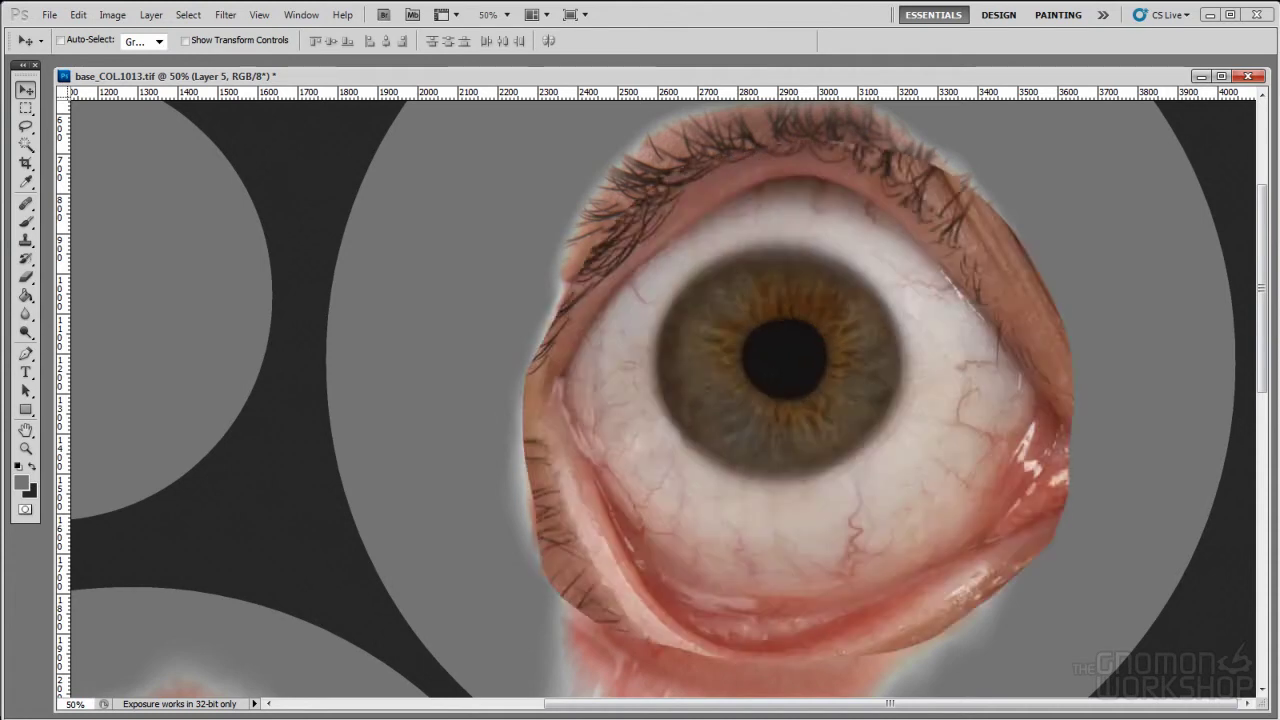
pyautogui.hotkey('ctrl', 'z')
pyautogui.hotkey('ctrl', 'z')
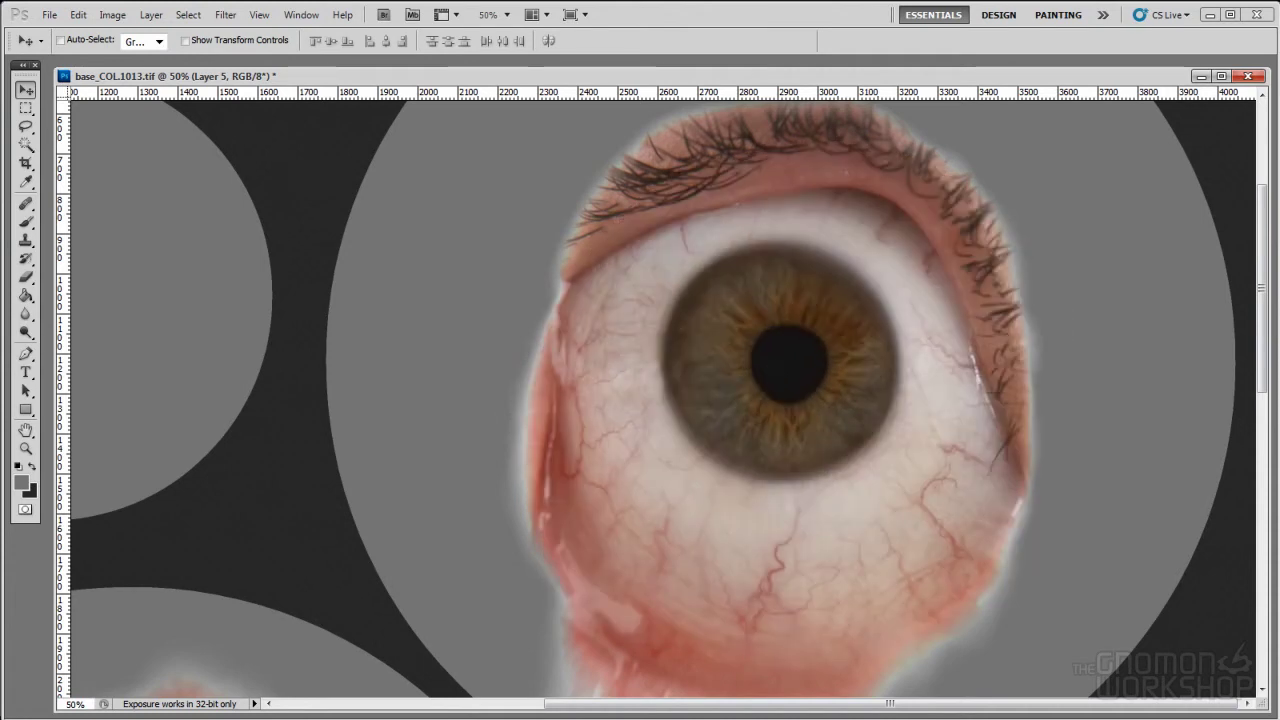
pyautogui.hotkey('ctrl', 'z')
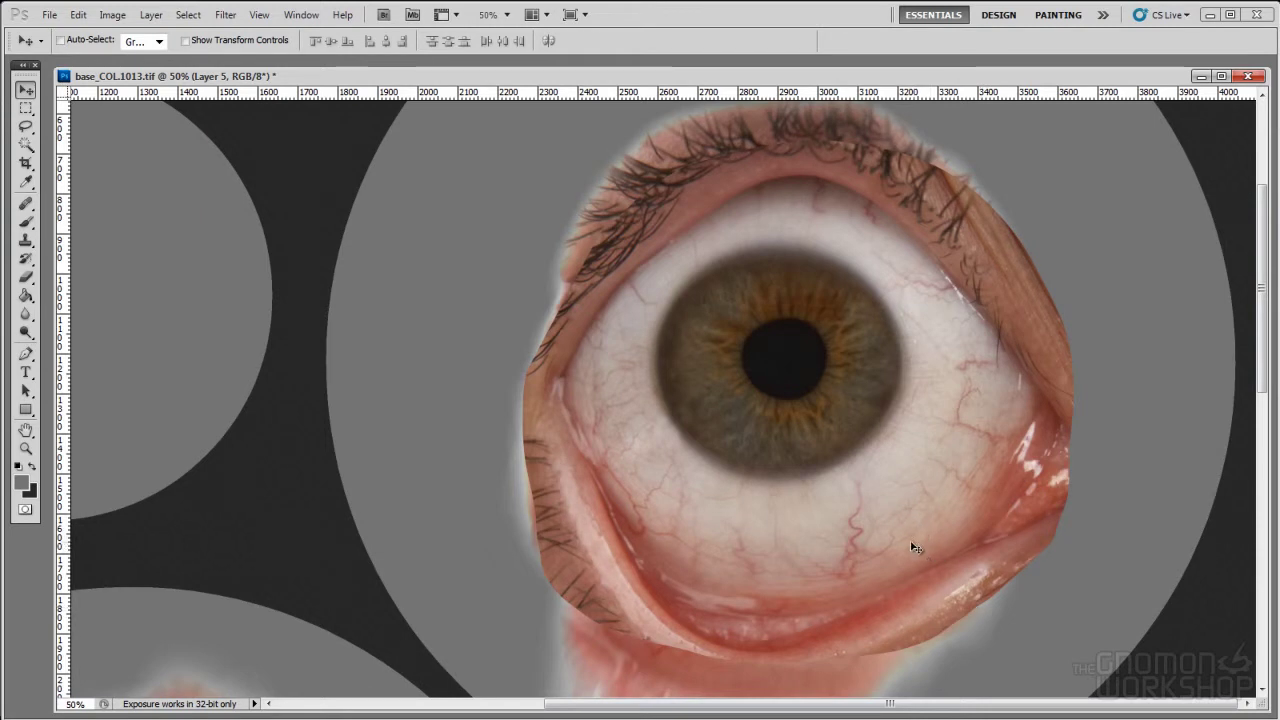
# Lasso the lower white of the eye with its lower lid and copy the selection to a new layer.
pyautogui.press('l')
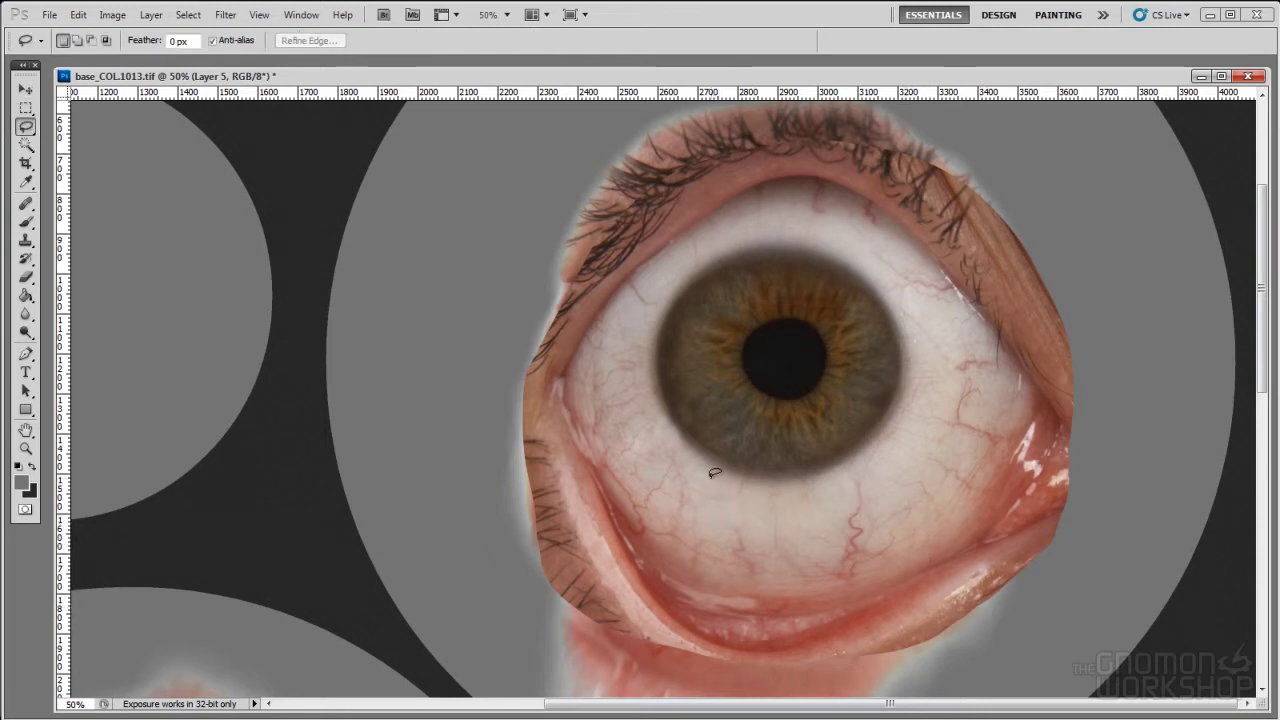
pyautogui.moveTo(628, 452); pyautogui.dragTo(597, 541)
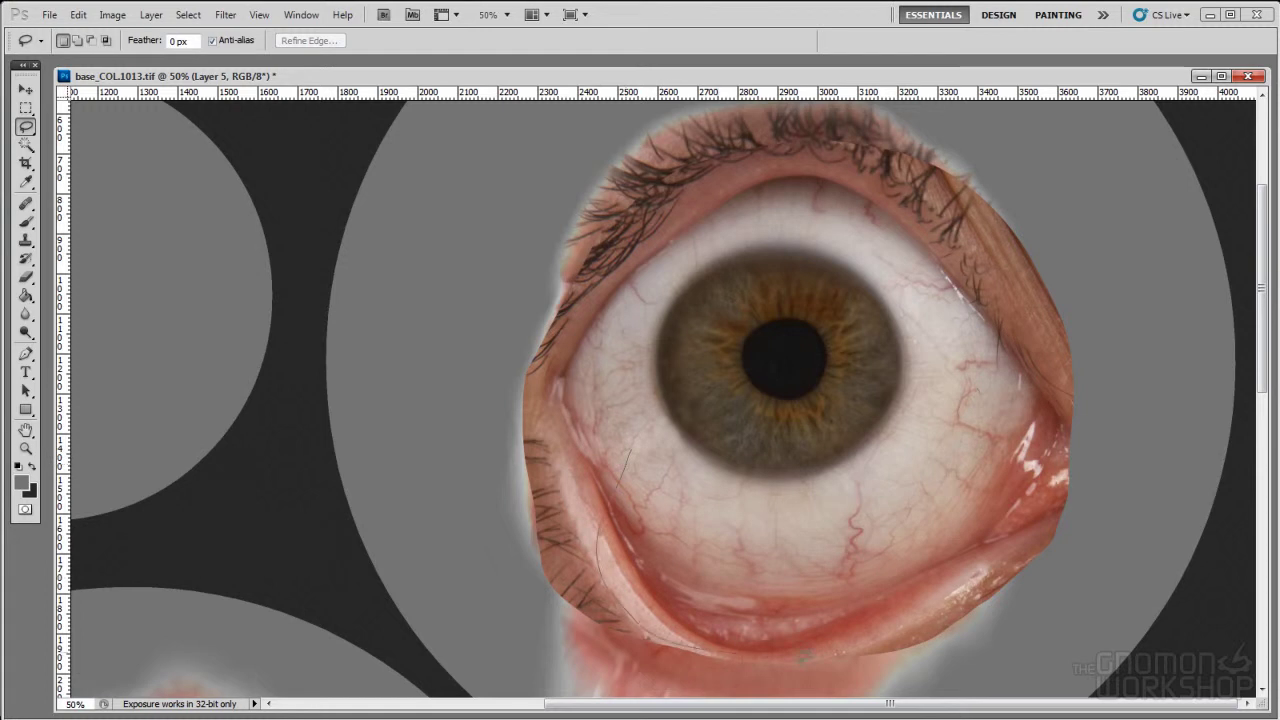
pyautogui.moveTo(709, 405); pyautogui.dragTo(700, 404)
pyautogui.hotkey('ctrl', 'j')
# Rotate the copied patch counterclockwise and position it over the upper-right white and lid, following the iris edge.
pyautogui.hotkey('ctrl', 't')
pyautogui.moveTo(930, 672); pyautogui.dragTo(966, 414)
pyautogui.moveTo(870, 565); pyautogui.dragTo(1032, 283)
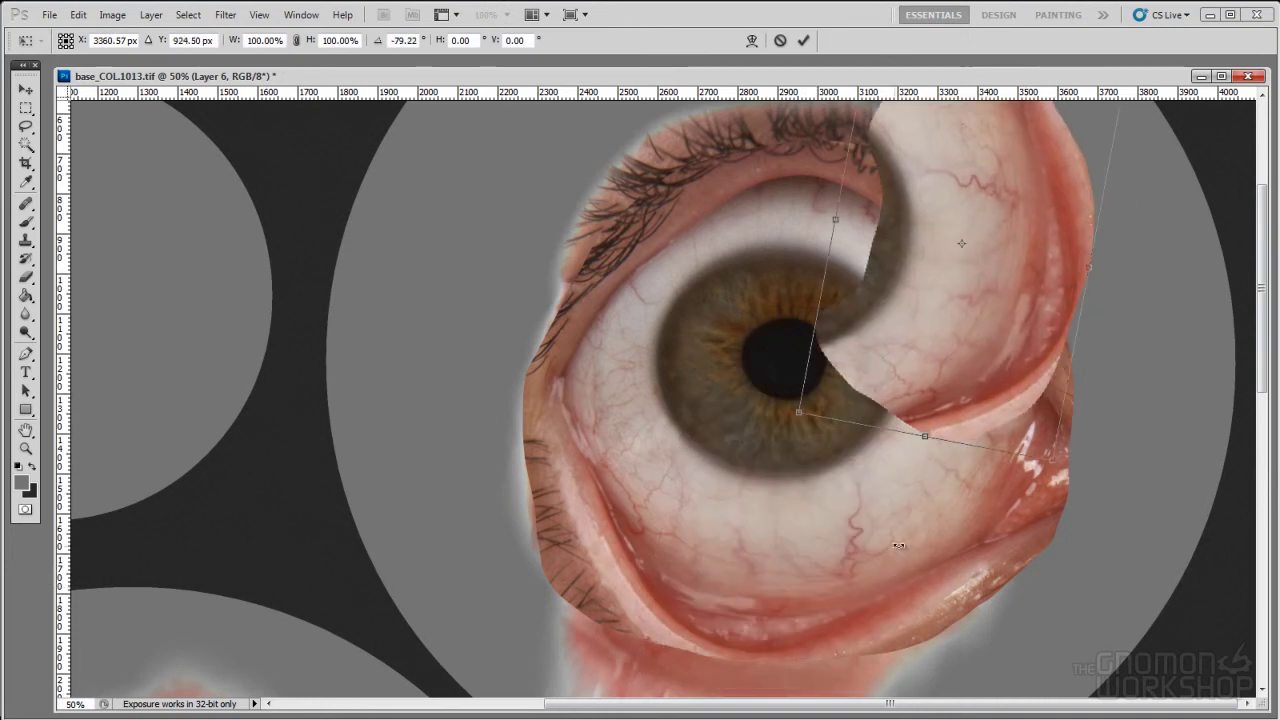
pyautogui.moveTo(920, 540); pyautogui.dragTo(1130, 488)
pyautogui.moveTo(1036, 343); pyautogui.dragTo(1022, 347)
pyautogui.press('Return')
# Widen and distort the patch so it covers the upper-right white and fits around the iris.
pyautogui.hotkey('ctrl', 't')
pyautogui.keyDown('ctrl'); pyautogui.moveTo(1100, 435); pyautogui.dragTo(1131, 453); pyautogui.keyUp('ctrl')
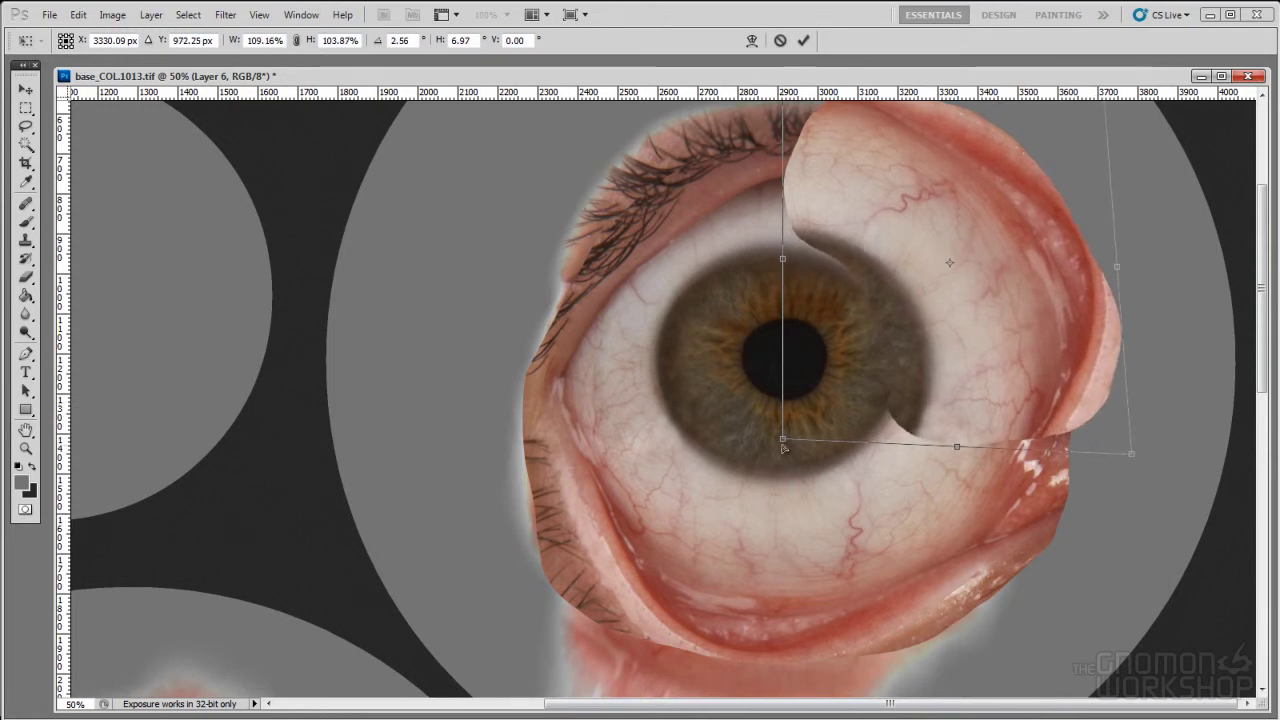
pyautogui.moveTo(782, 439); pyautogui.dragTo(735, 440)
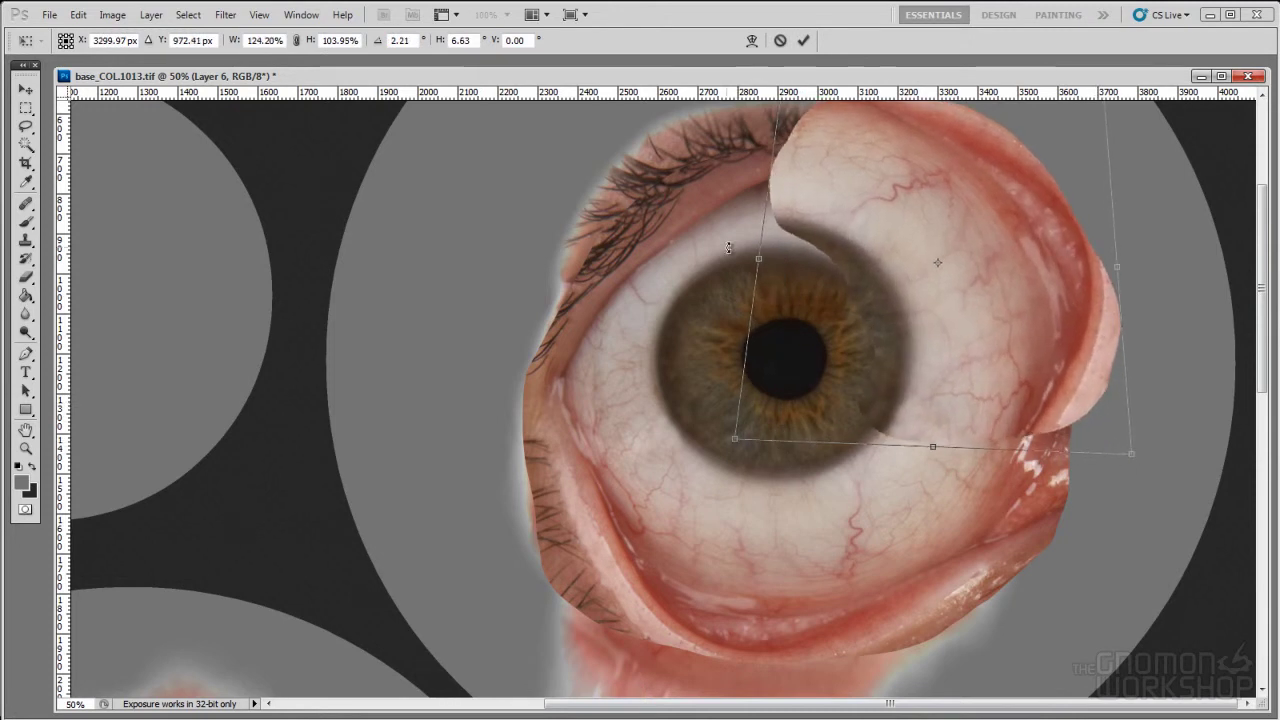
pyautogui.press('Return')
pyautogui.press('l')
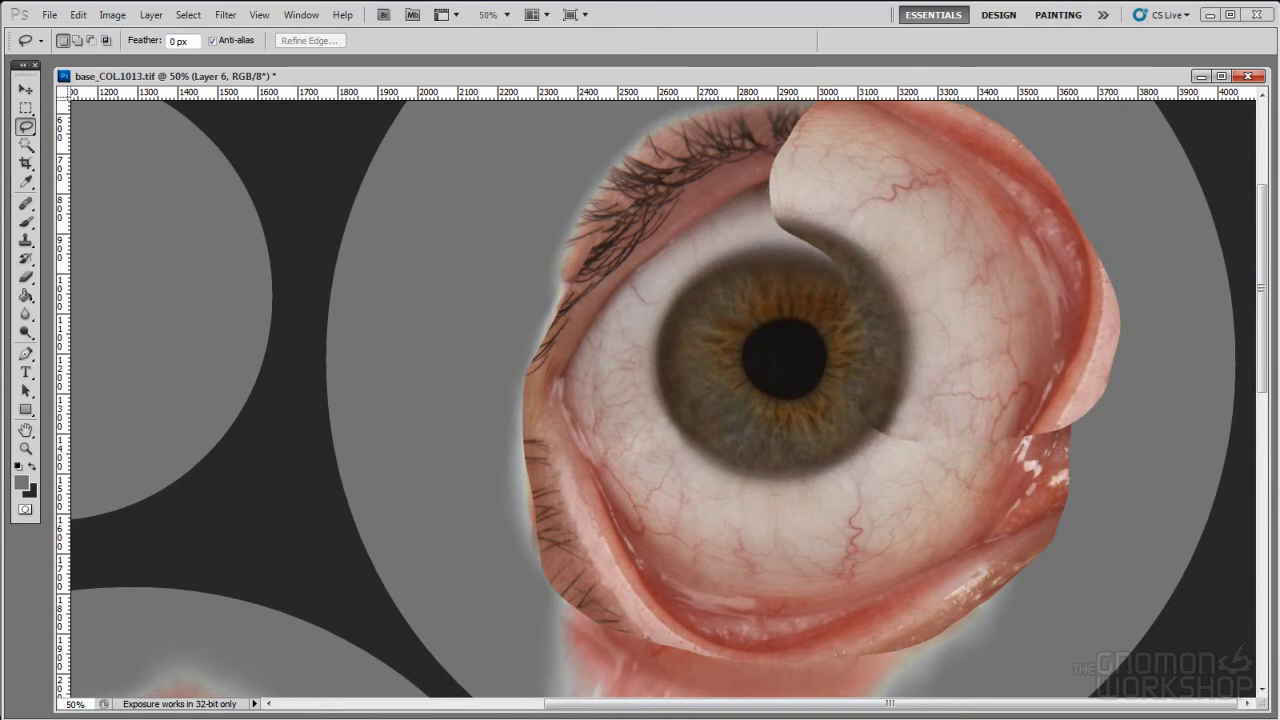
pyautogui.scroll(2, 1262, 290)
pyautogui.hotkey('ctrl', 't')
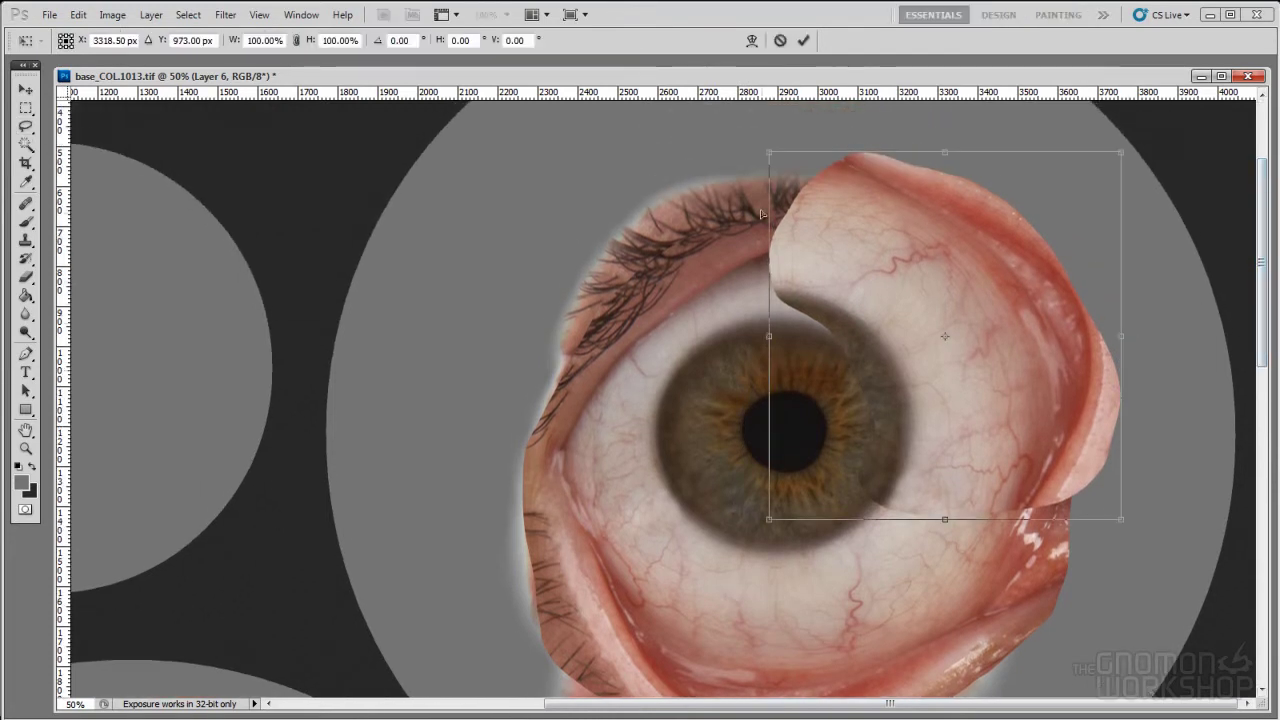
pyautogui.keyDown('ctrl'); pyautogui.moveTo(765, 340); pyautogui.dragTo(757, 369); pyautogui.keyUp('ctrl')
pyautogui.press('Return')
# Erase the patch's hard edge over the iris and hide the pasted eye beneath it.
pyautogui.press('e')
pyautogui.moveTo(902, 524)
pyautogui.mouseDown()
pyautogui.moveTo(866, 531)
pyautogui.moveTo(877, 514)
pyautogui.moveTo(870, 538)
pyautogui.mouseUp()
pyautogui.hotkey('ctrl', ',')
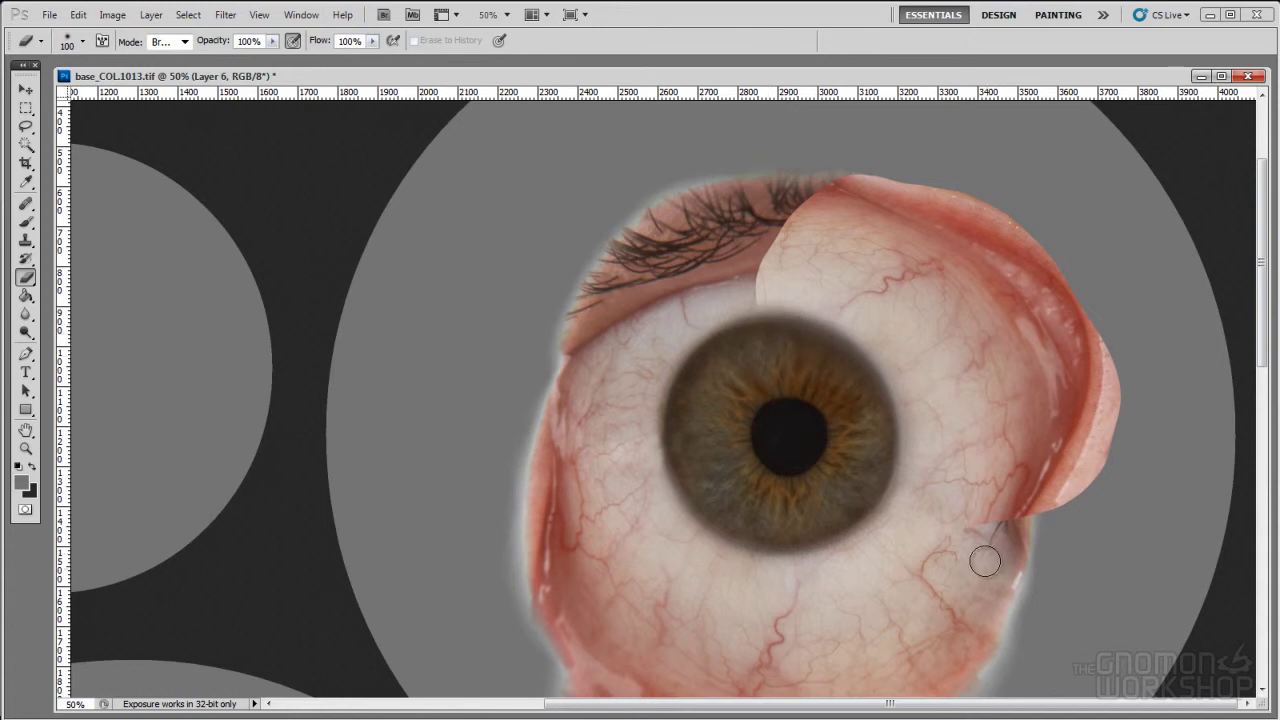
# Clone clean white with a 70 px brush over the patch's lower seam and the strong veins on it.
pyautogui.press('s')
pyautogui.keyDown('alt'); pyautogui.click(968, 405); pyautogui.keyUp('alt')
pyautogui.press(']')
pyautogui.press(']')
pyautogui.press(']')
pyautogui.press(']')
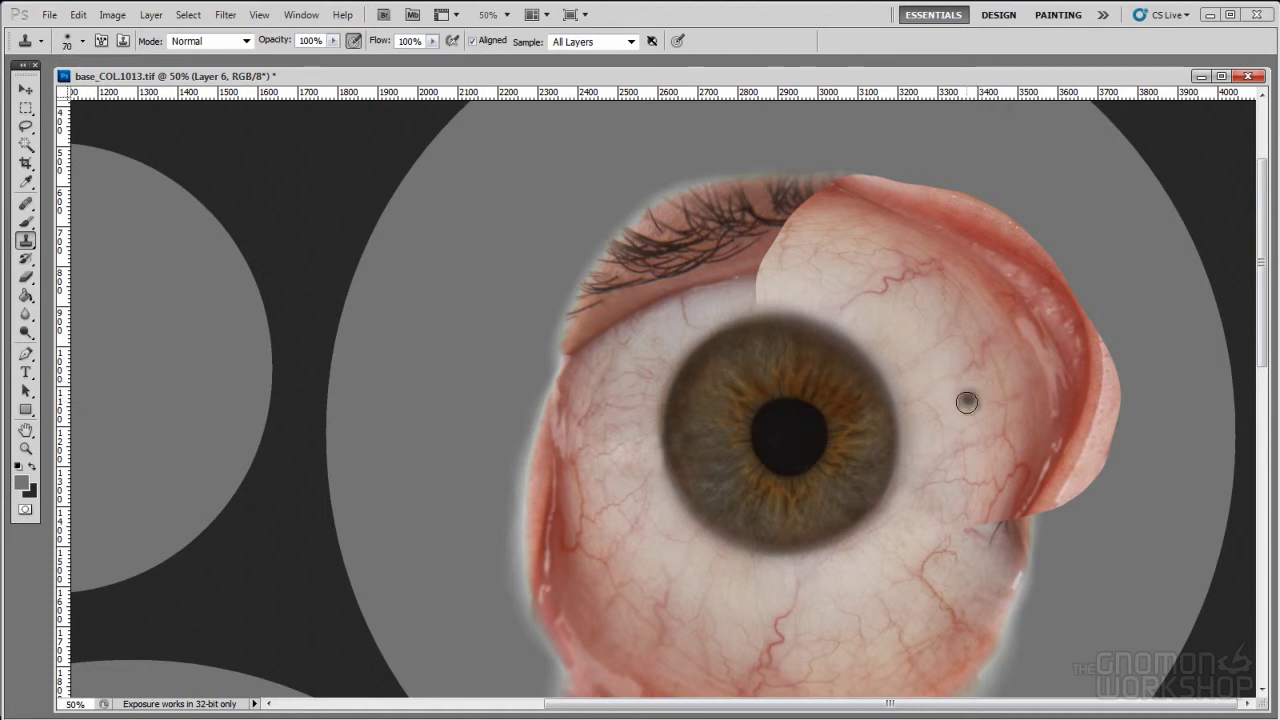
pyautogui.moveTo(977, 522)
pyautogui.mouseDown()
pyautogui.moveTo(966, 523)
pyautogui.moveTo(1006, 543)
pyautogui.mouseUp()
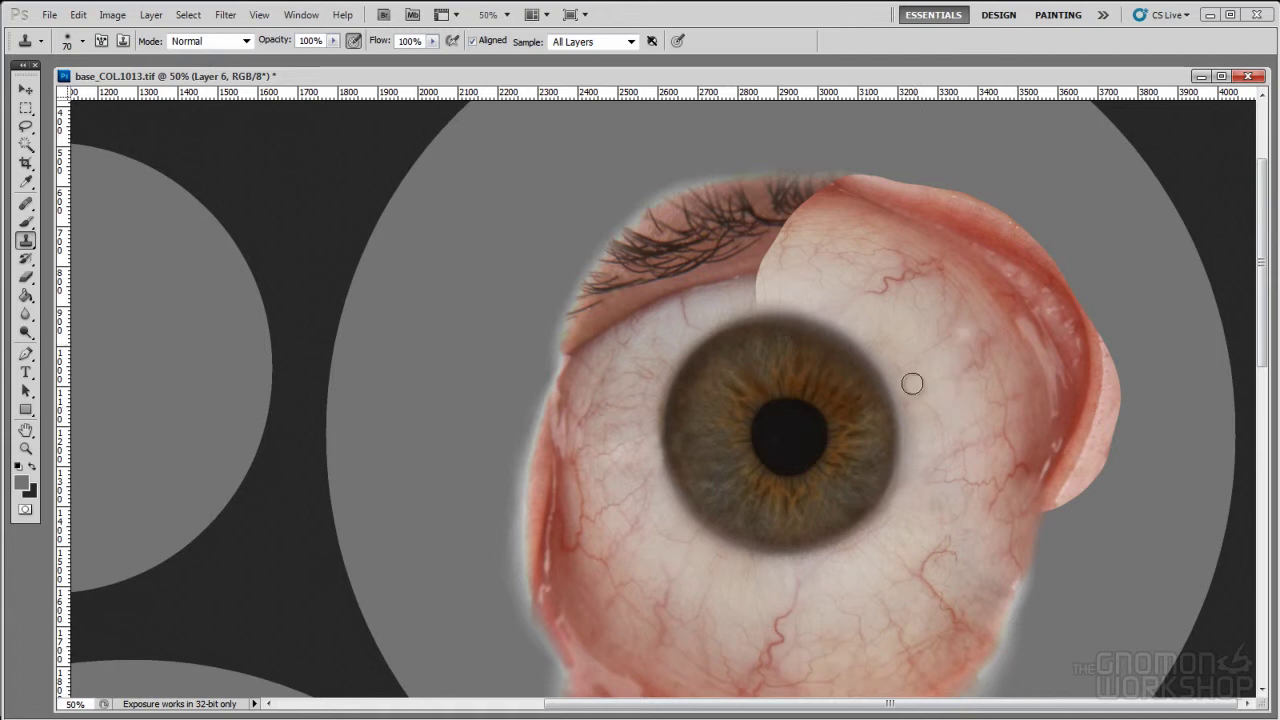
pyautogui.hotkey('ctrl', 'z')
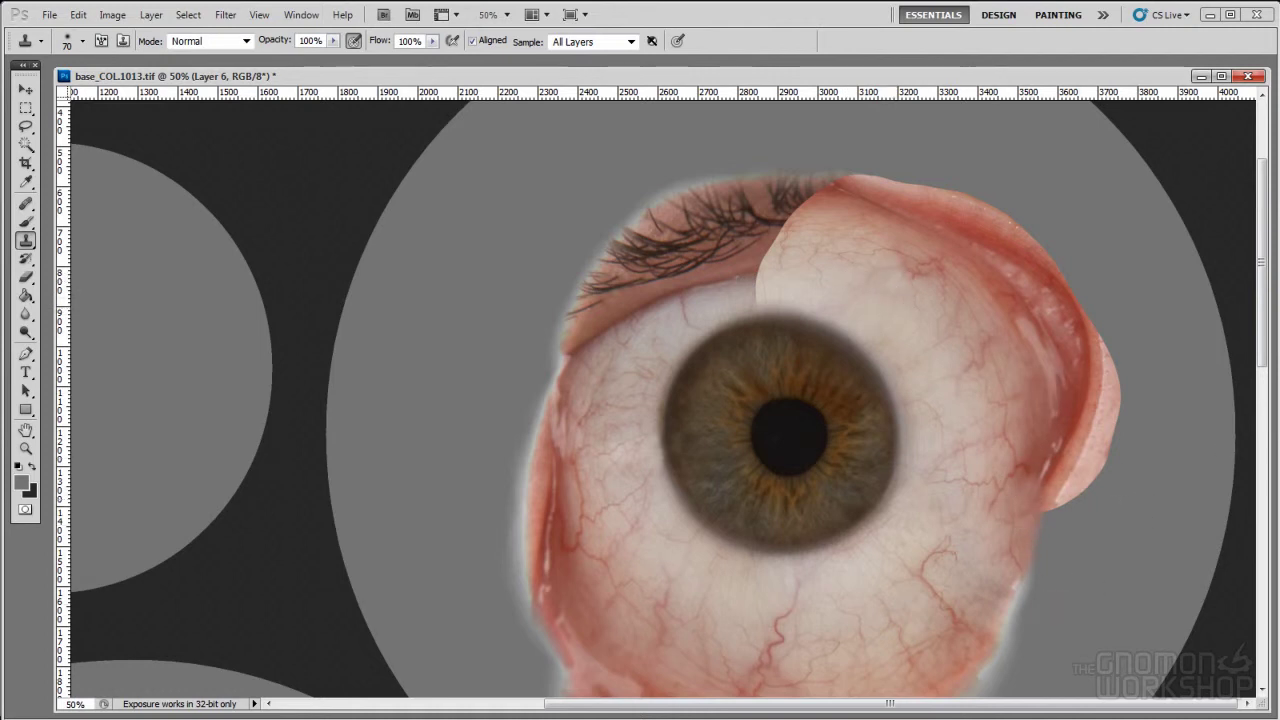
# Duplicate the patch layer, rotate the copy and position it over the upper-left white and eyelid.
pyautogui.hotkey('ctrl', 'j')
pyautogui.hotkey('ctrl', 't')
pyautogui.moveTo(986, 648); pyautogui.dragTo(1117, 294)
pyautogui.moveTo(982, 430); pyautogui.dragTo(759, 363)
pyautogui.press('Return')
pyautogui.press('s')
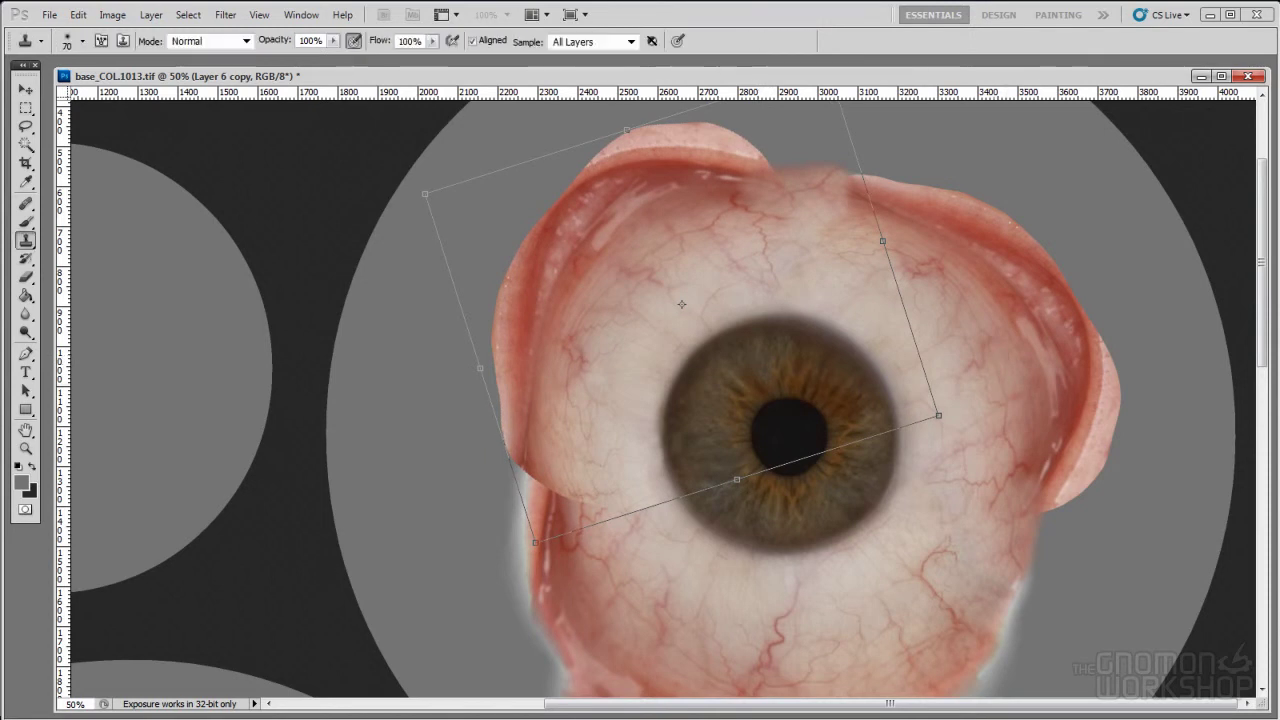
pyautogui.hotkey('ctrl', 'z')
pyautogui.hotkey('ctrl', 'z')
pyautogui.hotkey('ctrl', 'z')
# Blend the seam between the two upper patches above the iris by erasing the edge and cloning nearby white.
pyautogui.press('e')
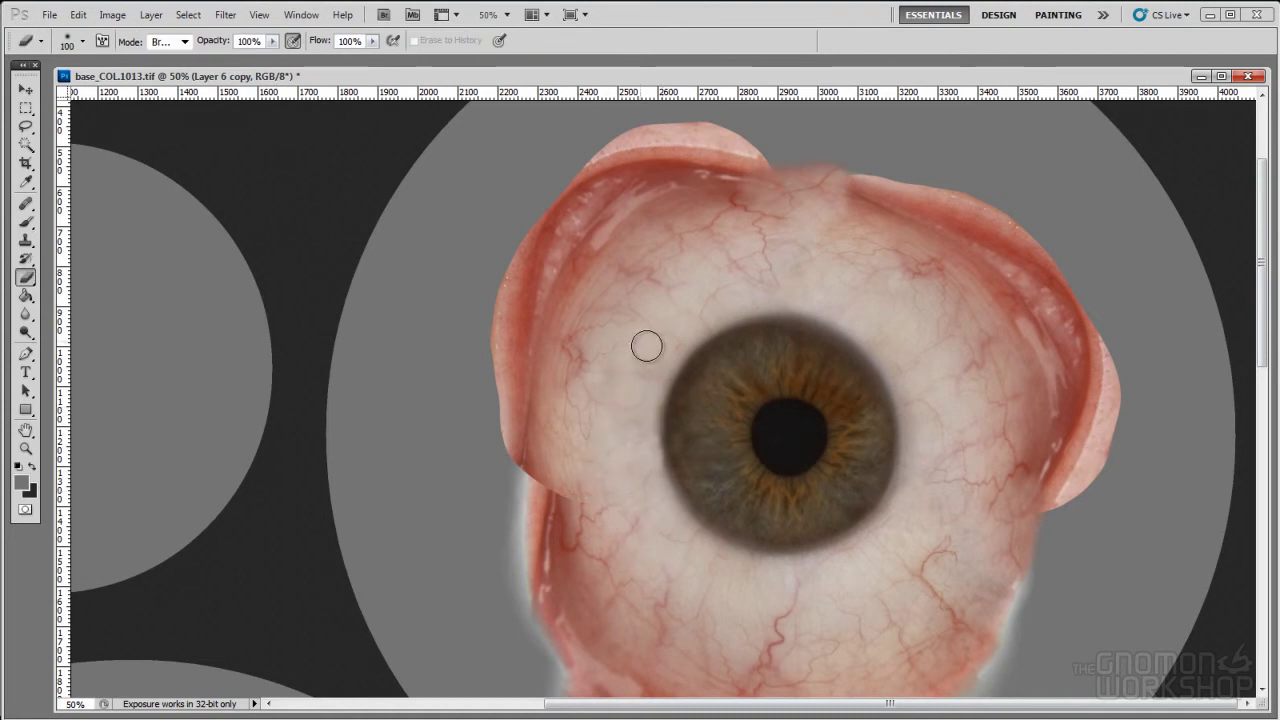
pyautogui.moveTo(756, 284); pyautogui.dragTo(755, 296)
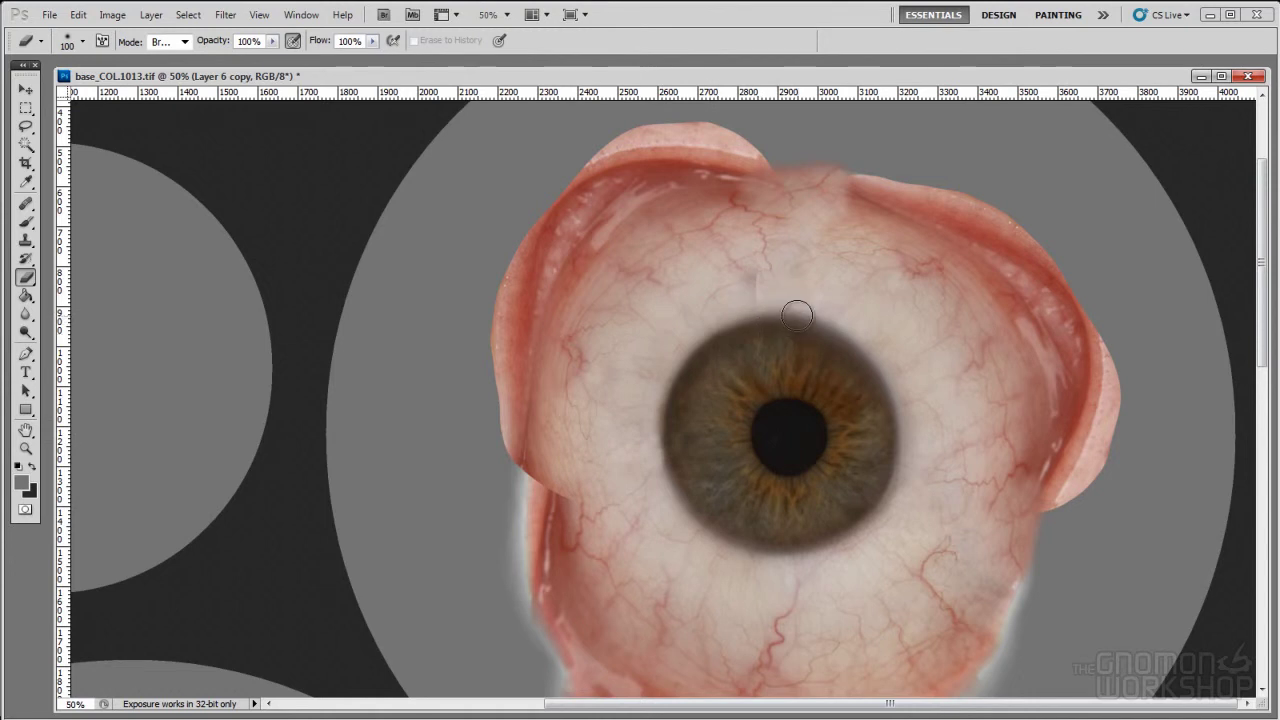
pyautogui.press('s')
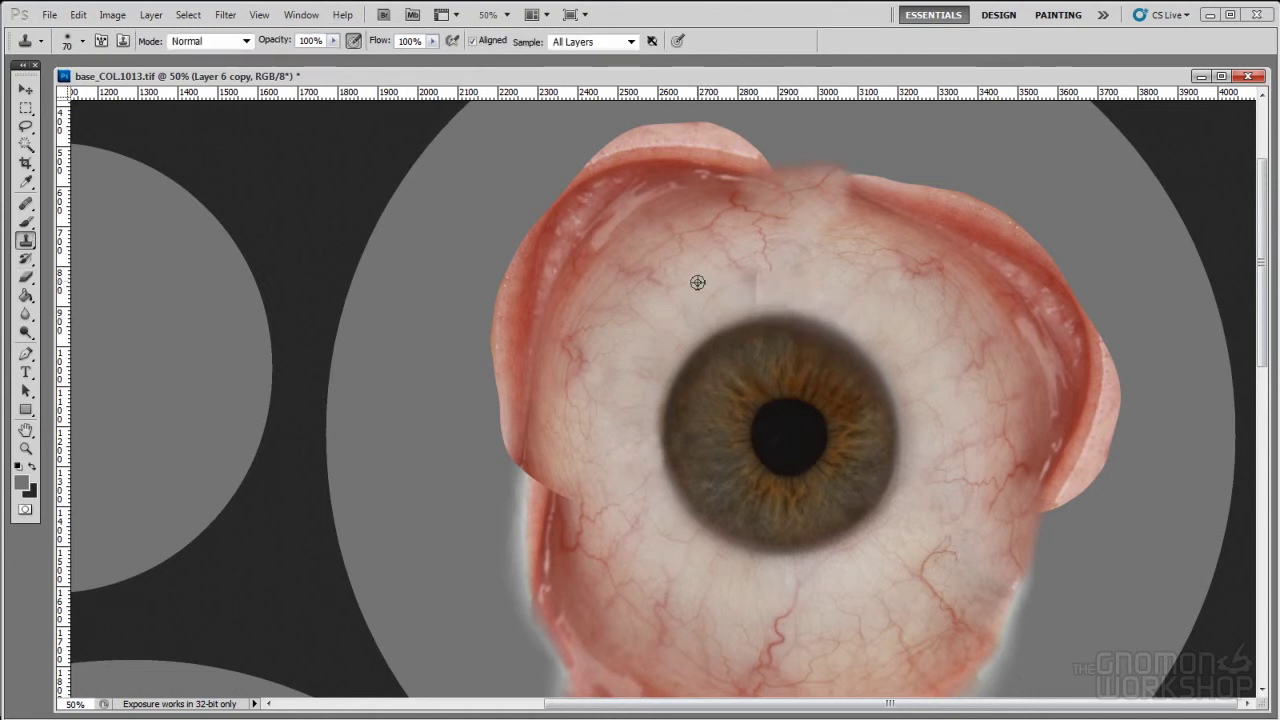
pyautogui.keyDown('alt'); pyautogui.click(837, 284); pyautogui.keyUp('alt')
pyautogui.moveTo(756, 274); pyautogui.dragTo(754, 293)
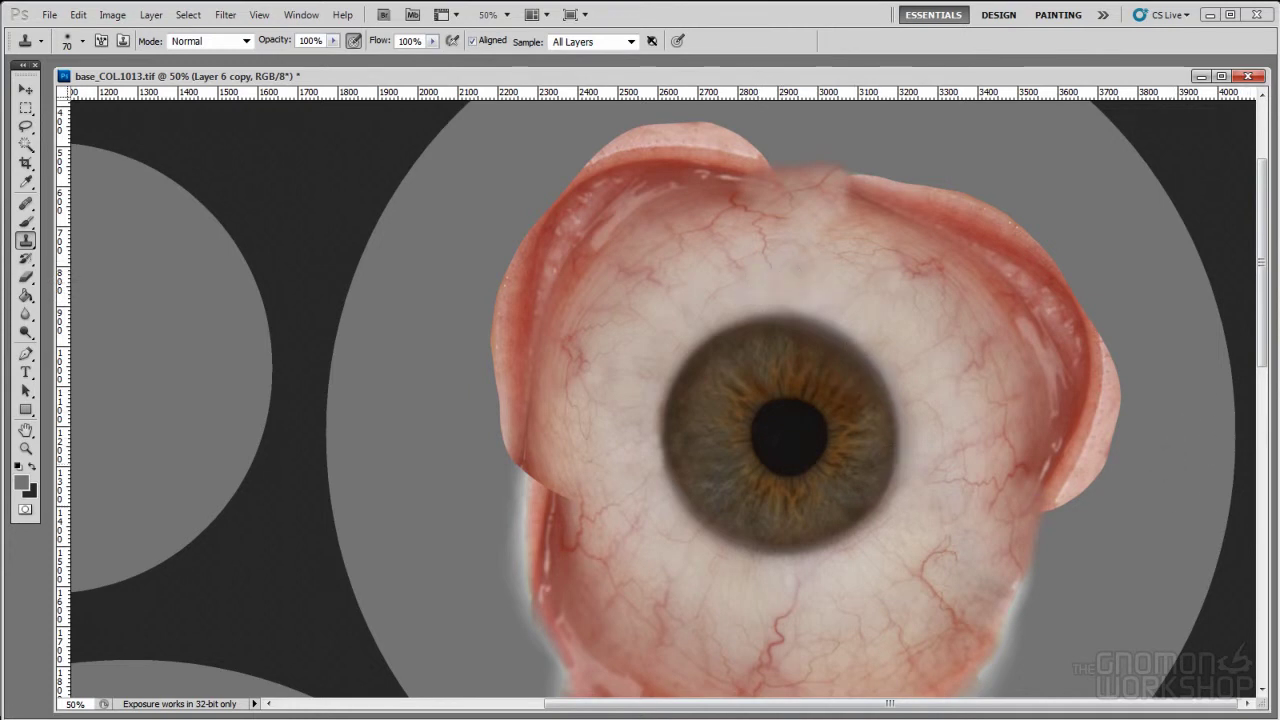
# Duplicate the upper-left patch, rotate the copy onto the lower-left white of the eye, and erase its hard upper edge.
pyautogui.hotkey('ctrl', 'j')
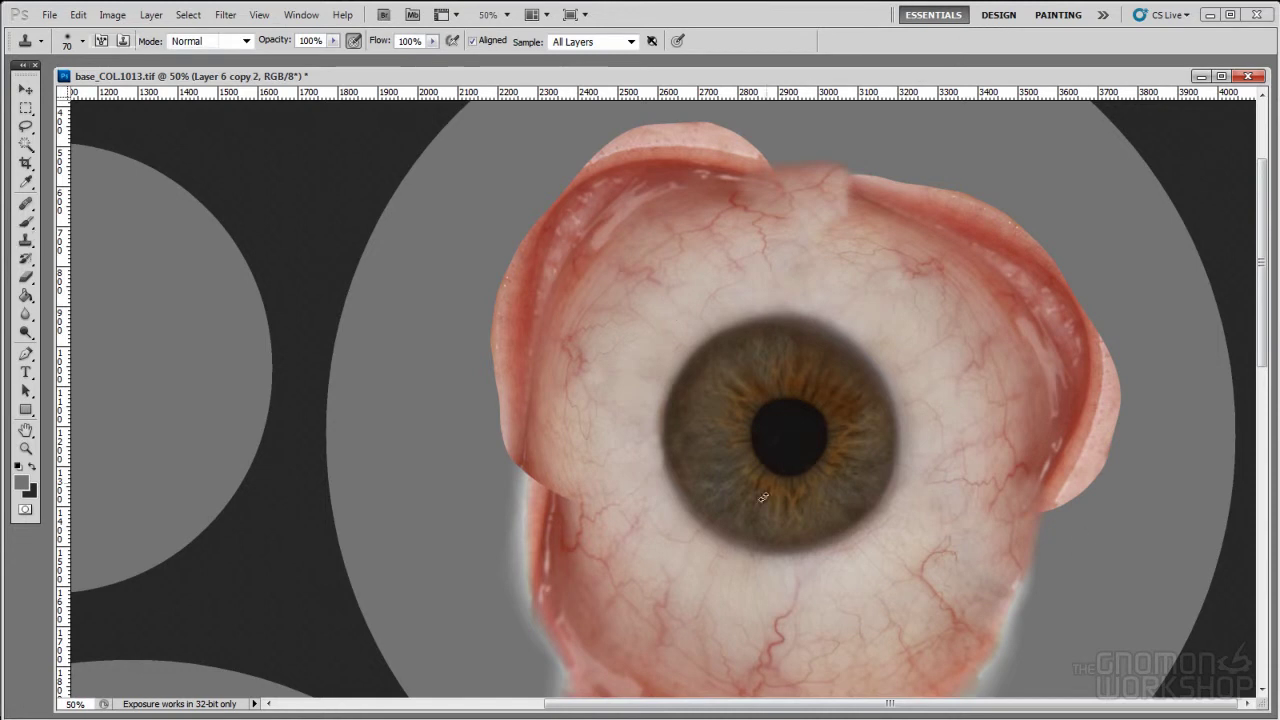
pyautogui.hotkey('ctrl', 't')
pyautogui.moveTo(766, 534); pyautogui.dragTo(650, 546)
pyautogui.moveTo(858, 554); pyautogui.dragTo(848, 521)
pyautogui.moveTo(666, 564); pyautogui.dragTo(671, 566)
pyautogui.press('Return')
pyautogui.press('e')
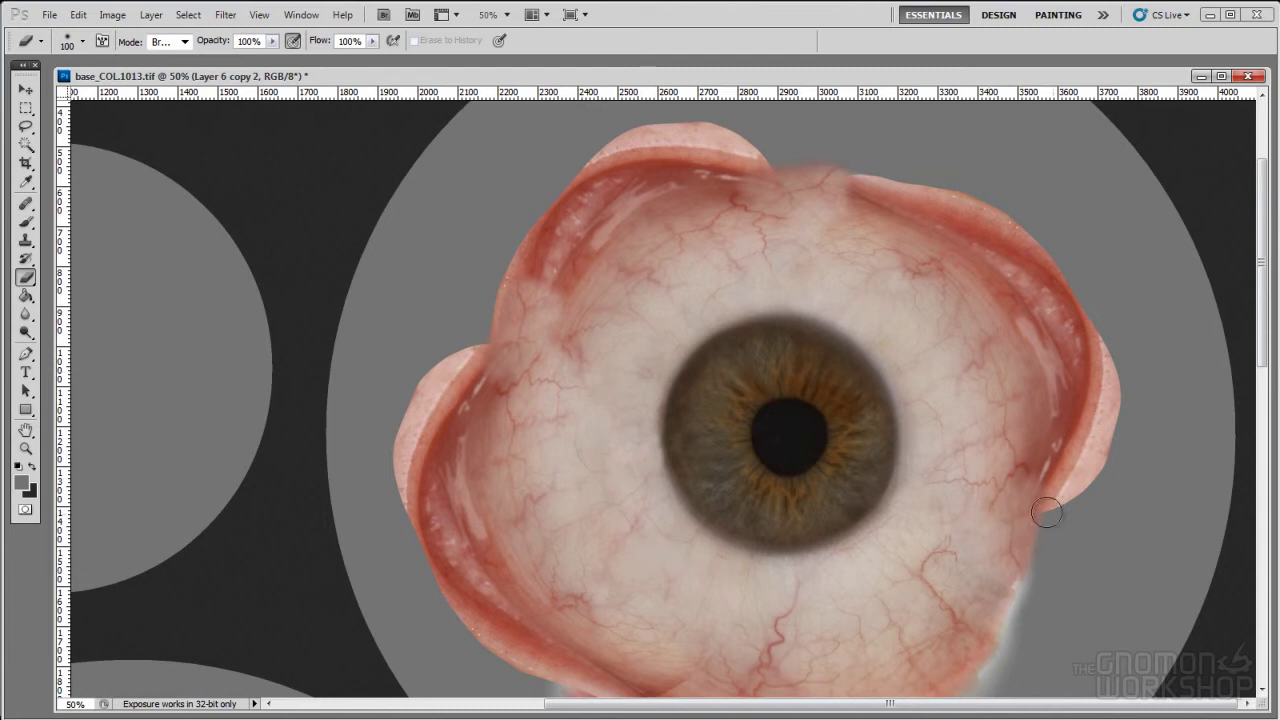
# Duplicate the patch once more and rotate the copy about -132° onto the lower-right white of the eye.
pyautogui.press('m')
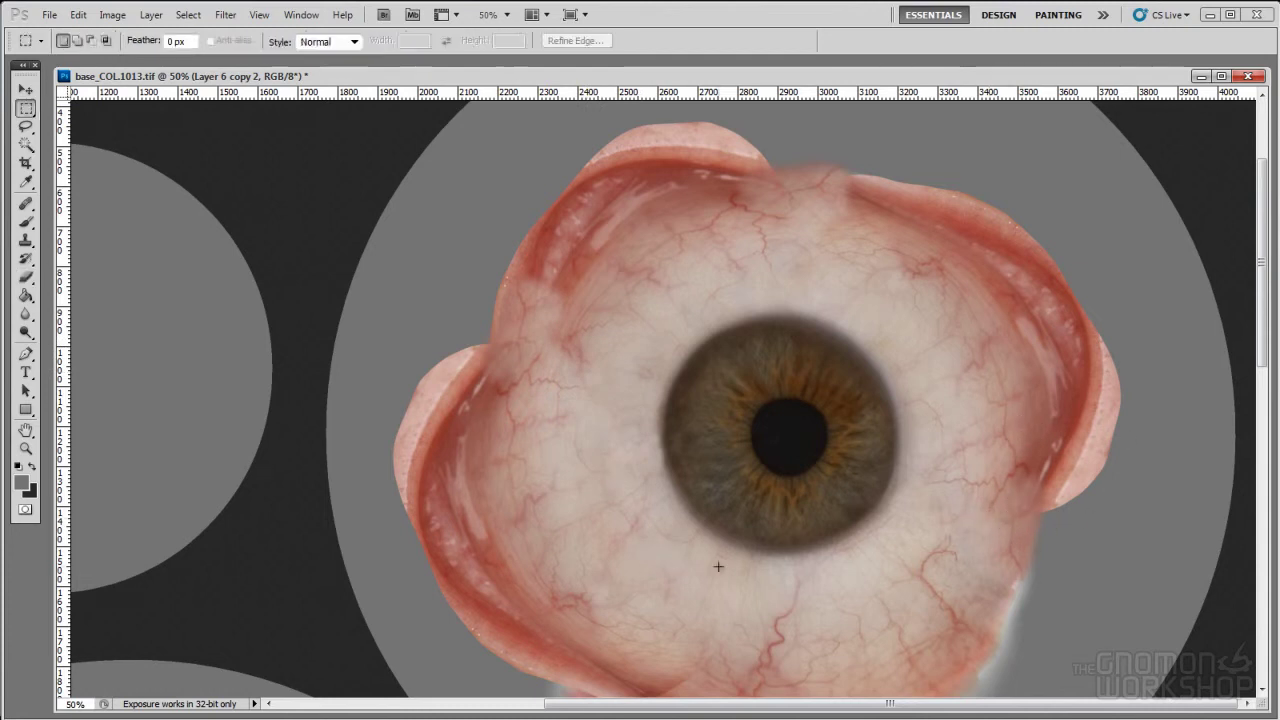
pyautogui.hotkey('ctrl', 'shift', 'alt', 't')
pyautogui.hotkey('ctrl', 't')
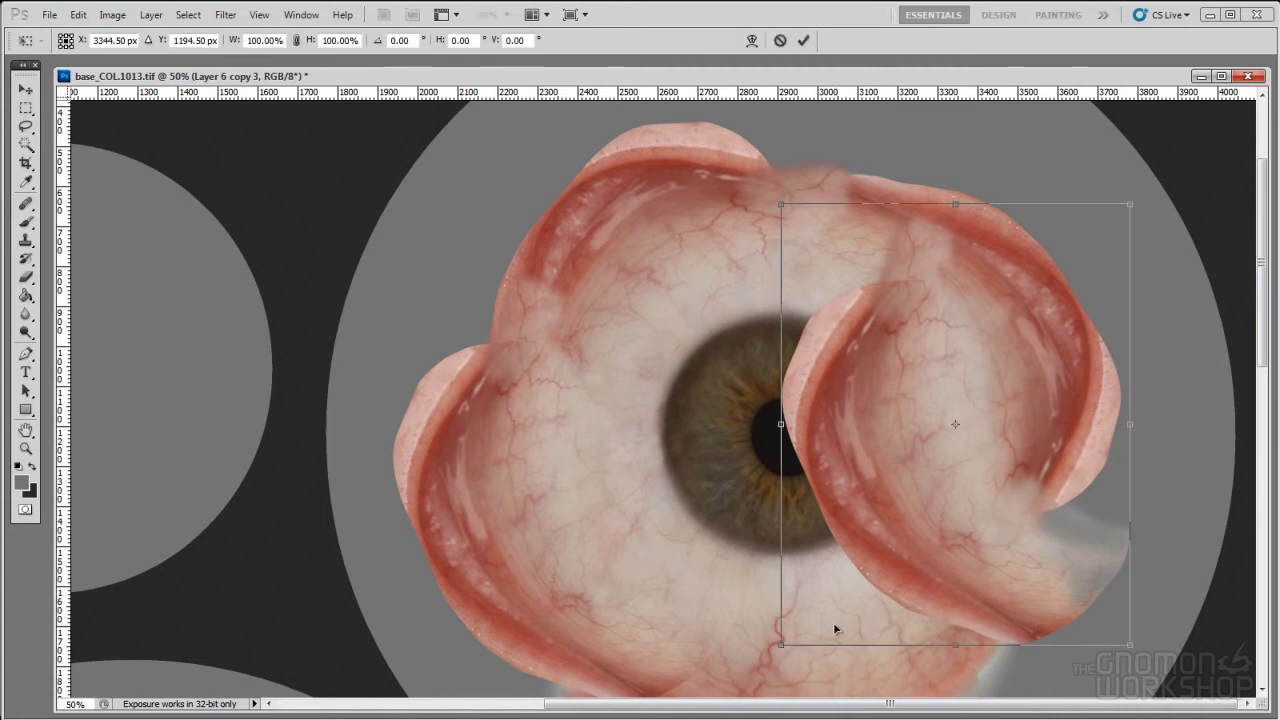
pyautogui.moveTo(803, 606); pyautogui.dragTo(1064, 578)
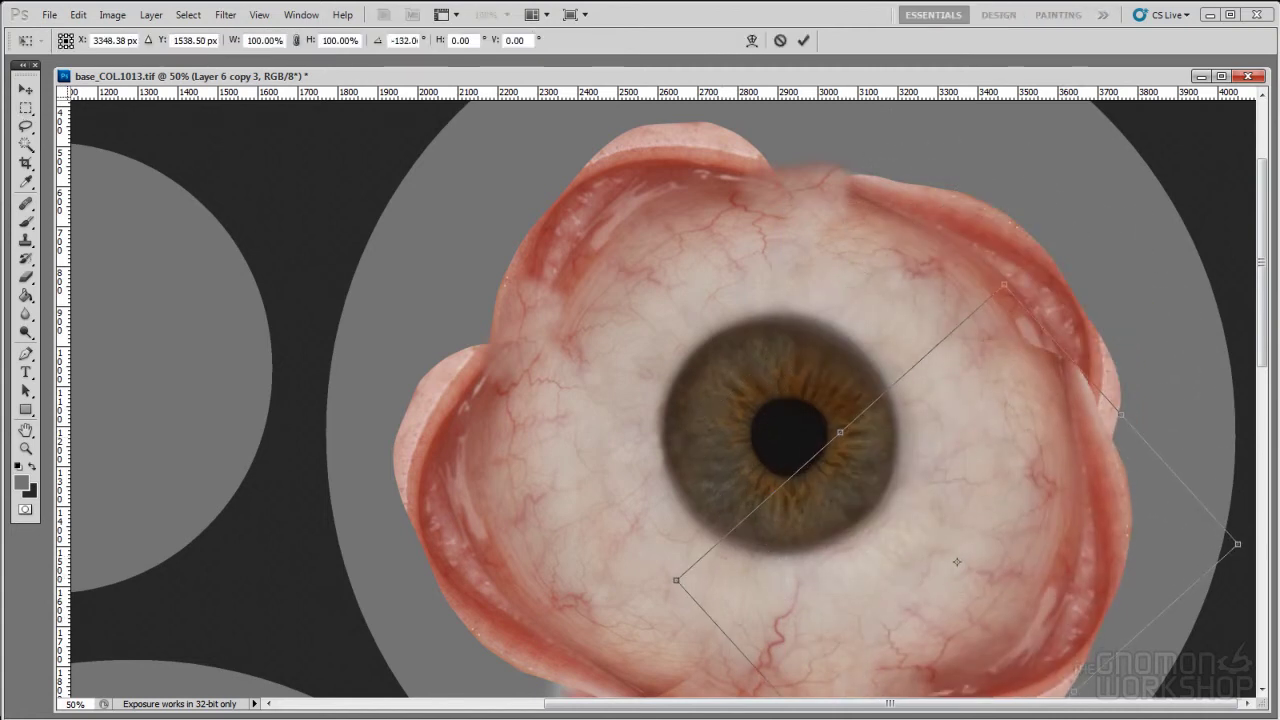
pyautogui.press('Return')
# Erase the hard edges of the lower-right patch and of the Layer 6 copy 2 patch on the lower left.
pyautogui.press('e')
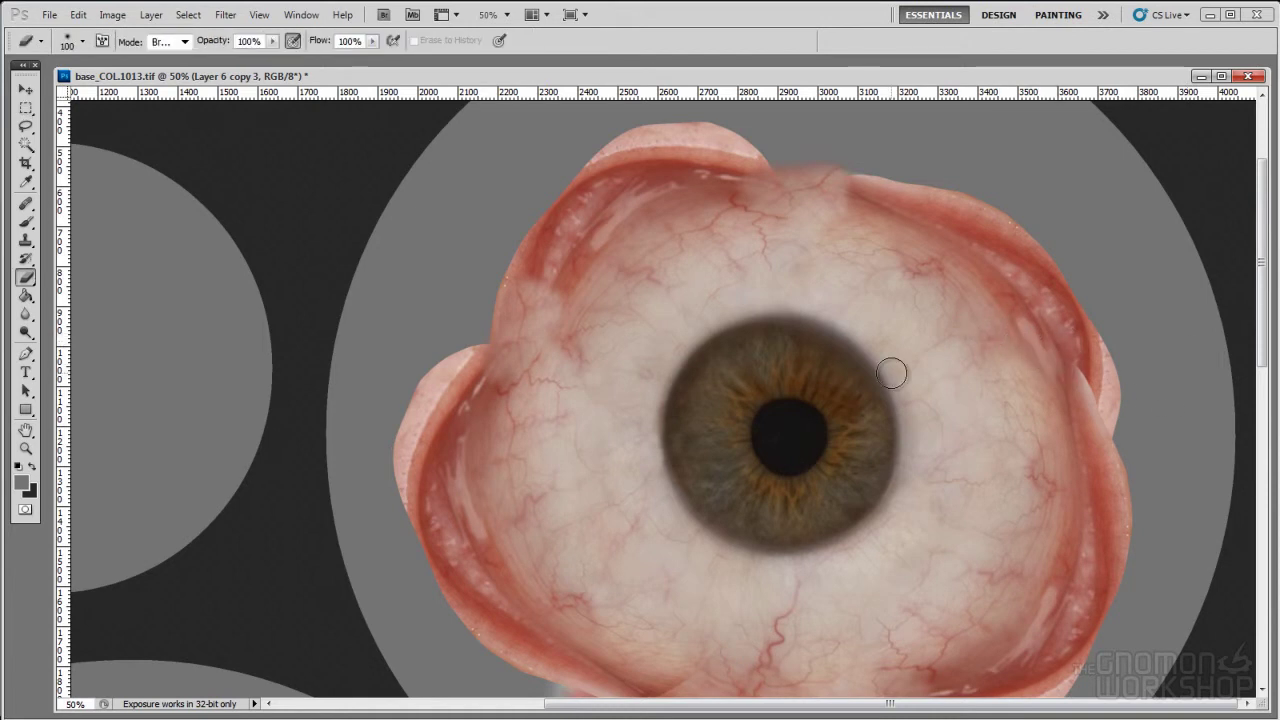
pyautogui.keyDown('ctrl'); pyautogui.click(691, 388); pyautogui.keyUp('ctrl')
pyautogui.moveTo(620, 377); pyautogui.dragTo(638, 360)
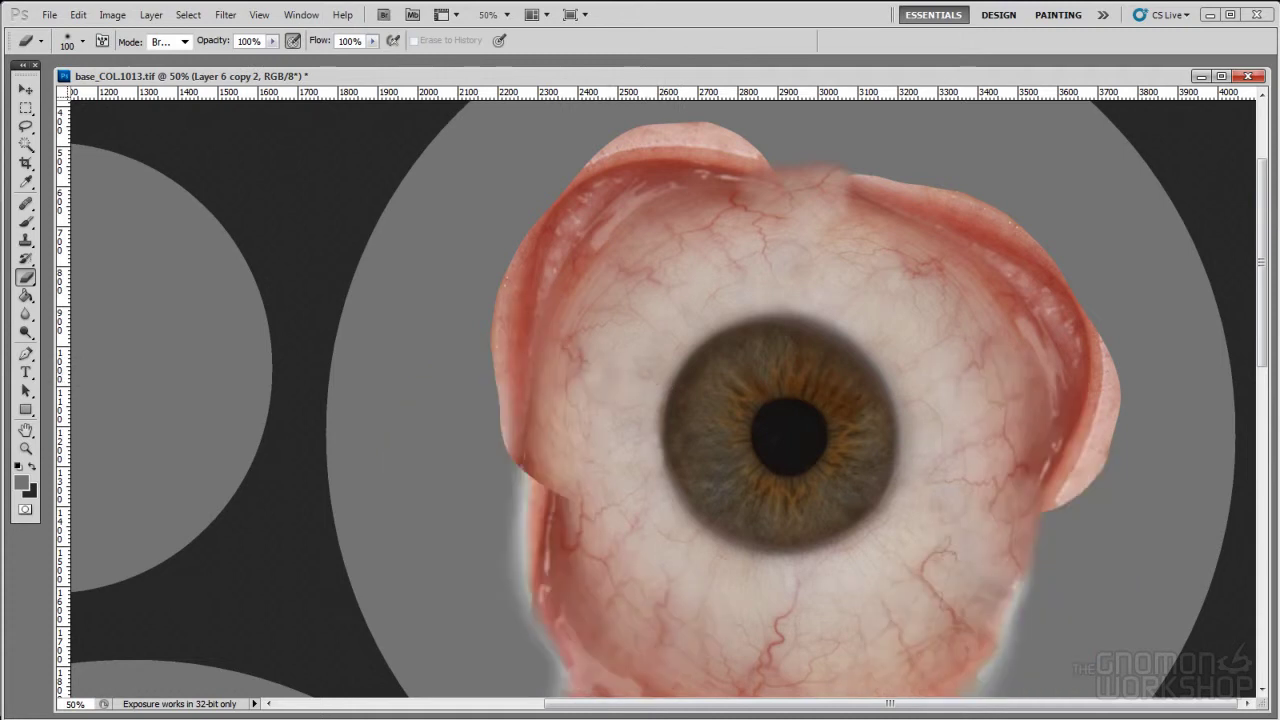
pyautogui.moveTo(565, 326)
pyautogui.mouseDown()
pyautogui.moveTo(566, 283)
pyautogui.moveTo(520, 326)
pyautogui.moveTo(497, 329)
pyautogui.moveTo(551, 335)
pyautogui.mouseUp()
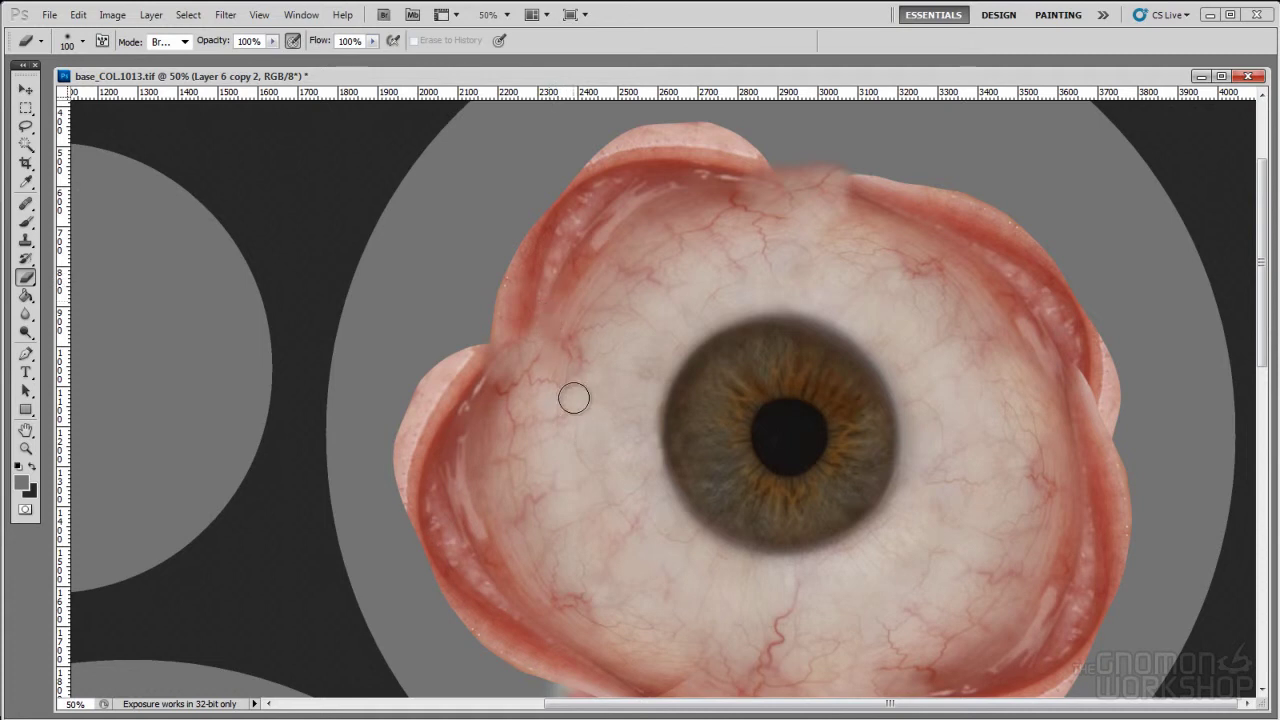
# Compare the patched eye with the projected eye and the pasted eye beneath it.
pyautogui.hotkey('ctrl', '-')
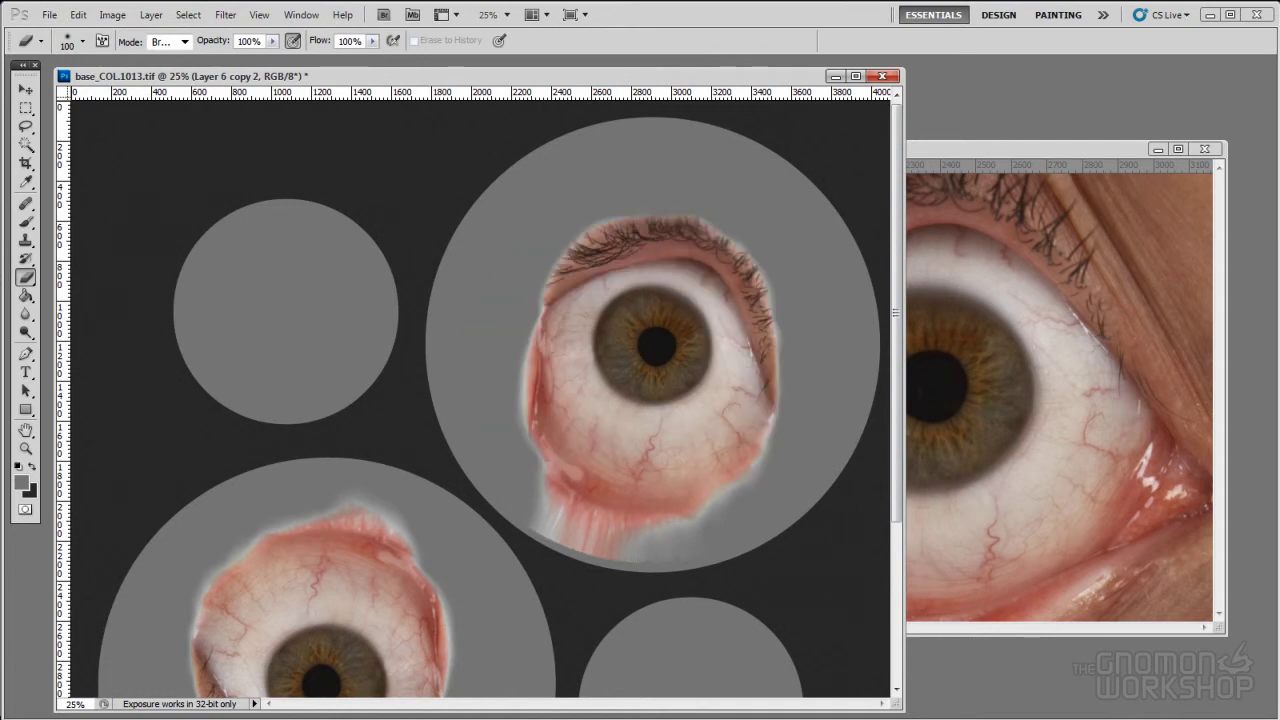
pyautogui.hotkey('ctrl', '+')
pyautogui.hotkey('ctrl', '+')
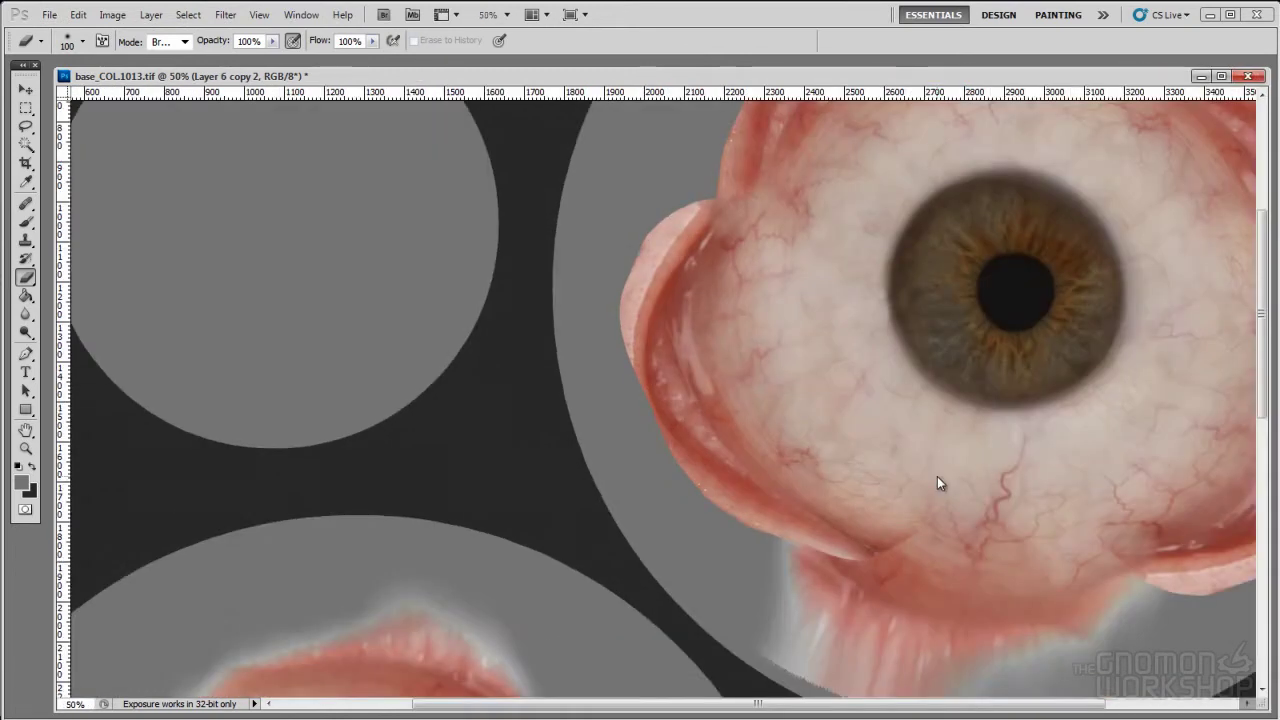
pyautogui.hotkey('ctrl', 'z')
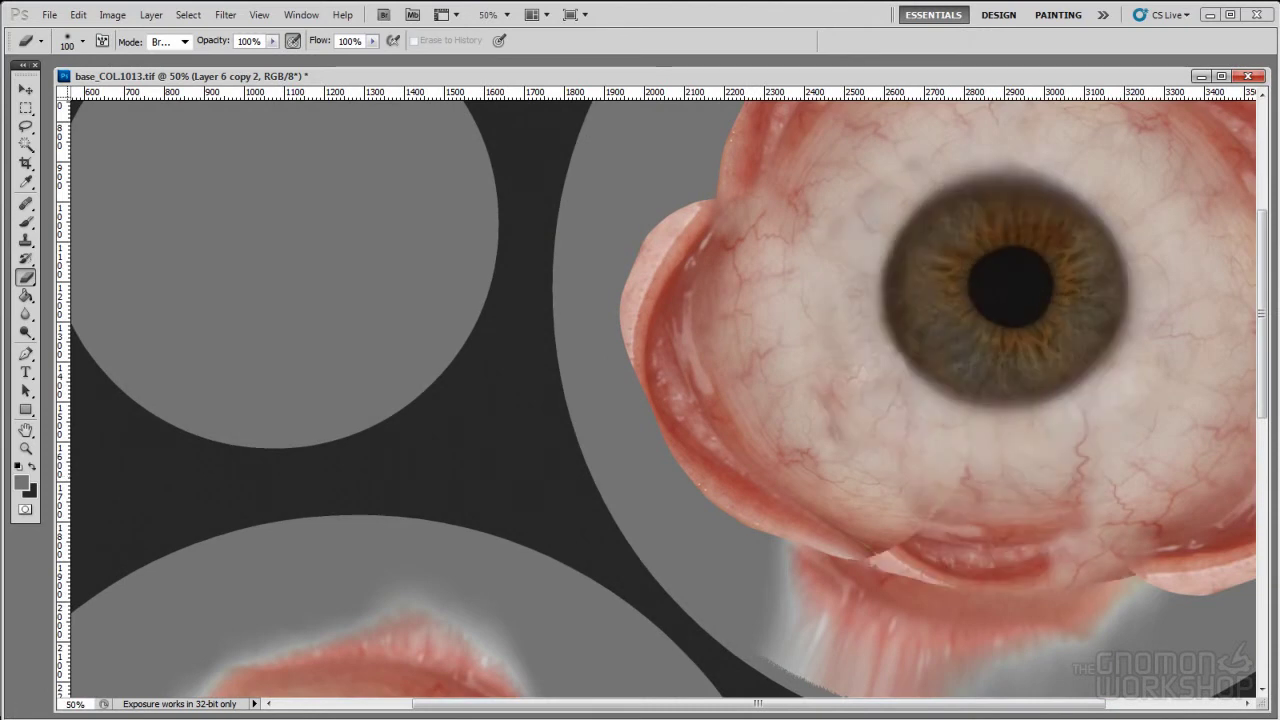
pyautogui.hotkey('ctrl', 'z')
pyautogui.press('space')
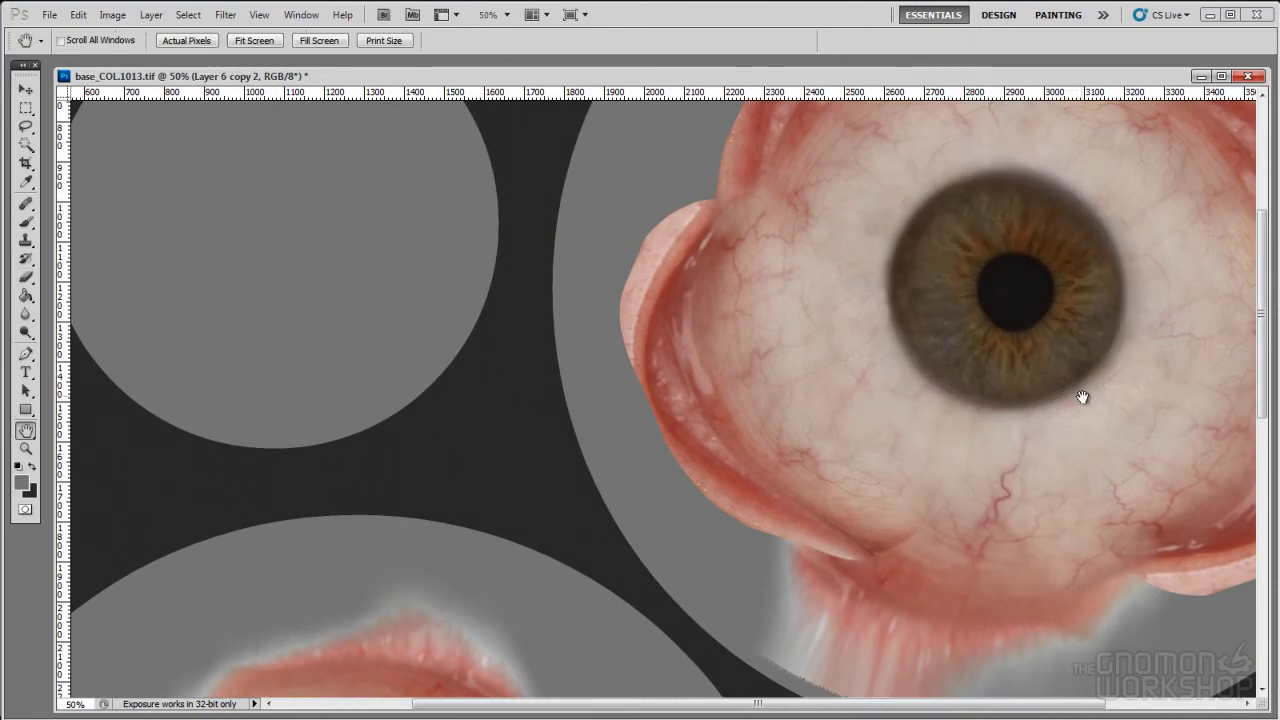
pyautogui.moveTo(1086, 397); pyautogui.dragTo(943, 451)
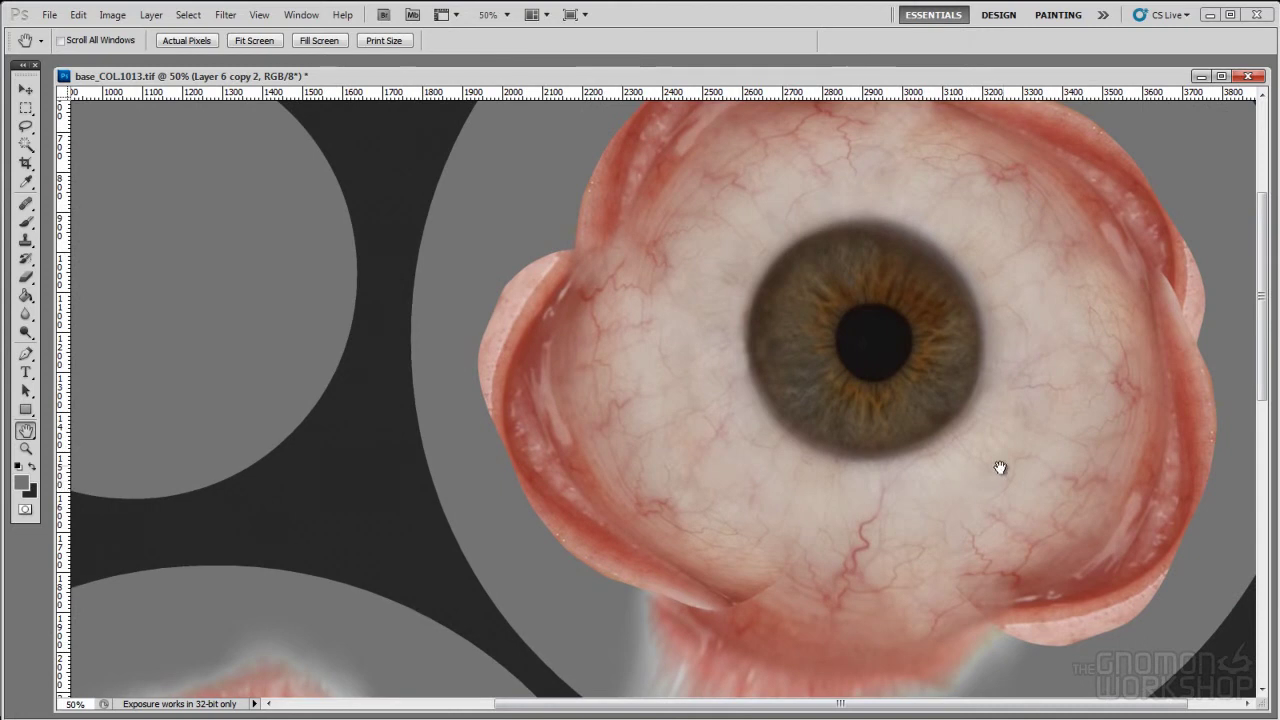
# Erase the inner ends of the two lower patches to soften their joins with the lower lid.
pyautogui.press('e')
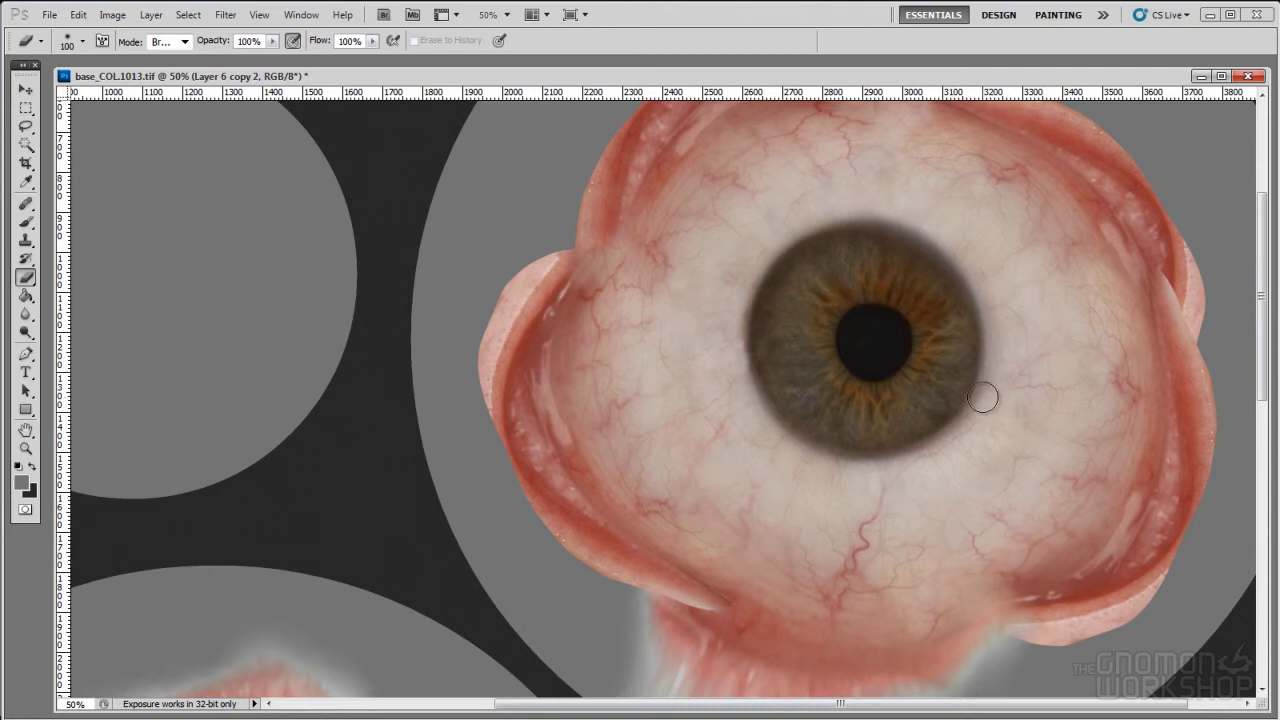
pyautogui.moveTo(1261, 372); pyautogui.dragTo(1263, 343)
pyautogui.hotkey('ctrl', '-')
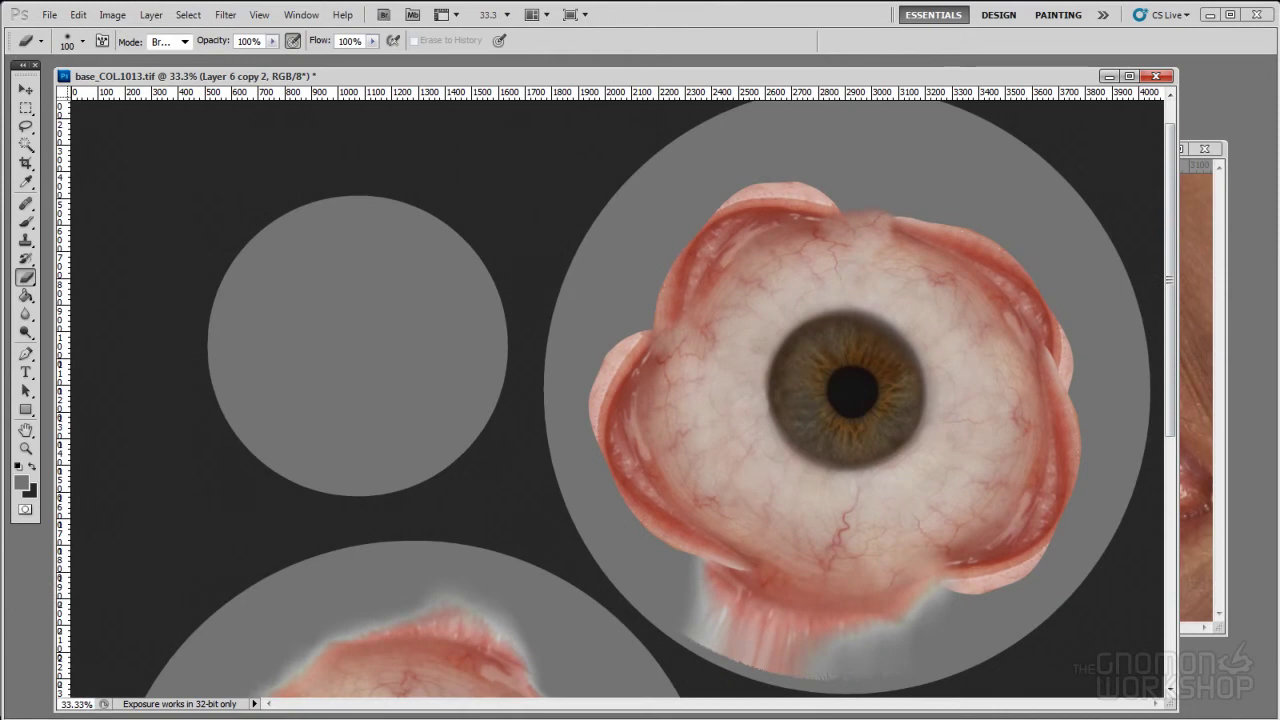
# Examine the joins between the lower patches and the projected lower lid at close range.
pyautogui.hotkey('ctrl', 'z')
pyautogui.hotkey('ctrl', 'z')
pyautogui.hotkey('ctrl', 'z')
pyautogui.hotkey('ctrl', 'z')
pyautogui.hotkey('ctrl', 'z')
pyautogui.hotkey('ctrl', 'z')
pyautogui.hotkey('ctrl', 'z')
pyautogui.hotkey('ctrl', 'z')
pyautogui.press('z')
pyautogui.moveTo(686, 420); pyautogui.dragTo(965, 640)
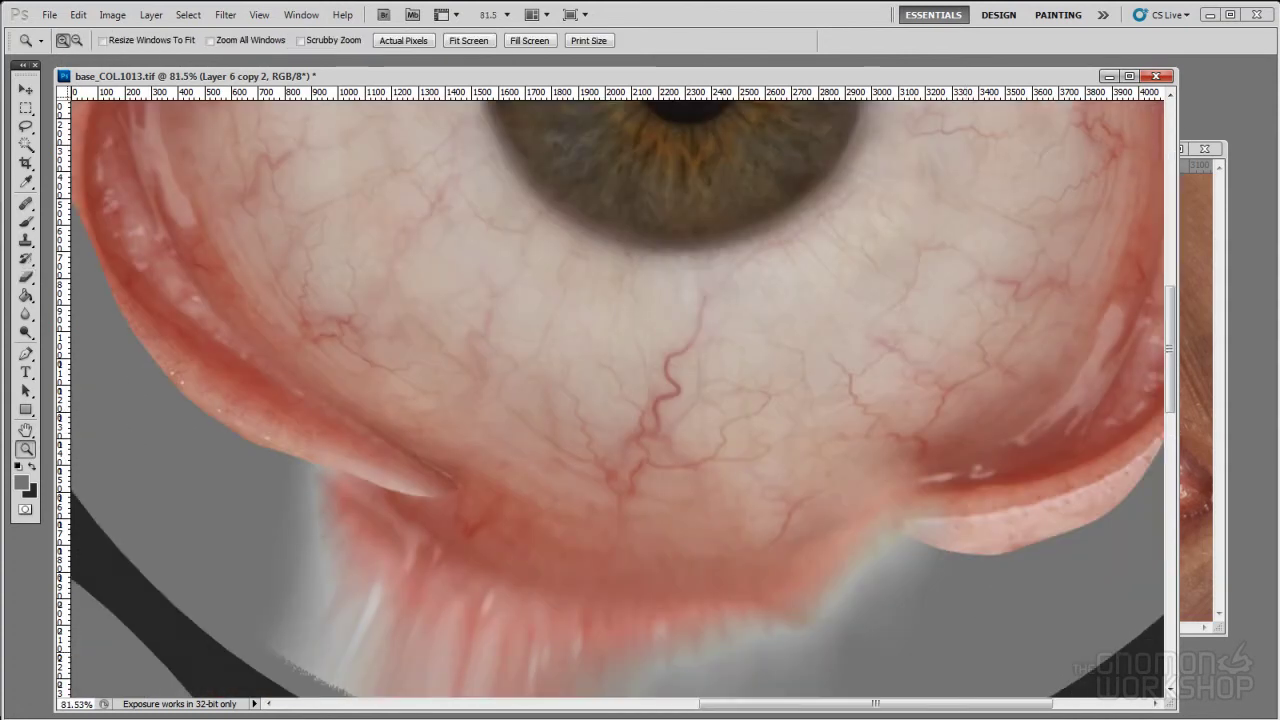
pyautogui.hotkey('ctrl', 'z')
pyautogui.hotkey('ctrl', 'z')
pyautogui.hotkey('ctrl', 'z')
pyautogui.hotkey('ctrl', 'z')
pyautogui.hotkey('ctrl', 'z')
pyautogui.hotkey('ctrl', 'z')
pyautogui.hotkey('ctrl', 'z')
pyautogui.hotkey('ctrl', 'z')
pyautogui.hotkey('ctrl', 'z')
pyautogui.hotkey('ctrl', 'z')
pyautogui.hotkey('ctrl', 'z')
pyautogui.hotkey('ctrl', 'z')
# Retouch the eye white around the upper-right iris with the Clone Stamp at brush size 70, sampling all layers.
pyautogui.hotkey('ctrl', '-')
pyautogui.hotkey('ctrl', '-')
pyautogui.hotkey('ctrl', '-')
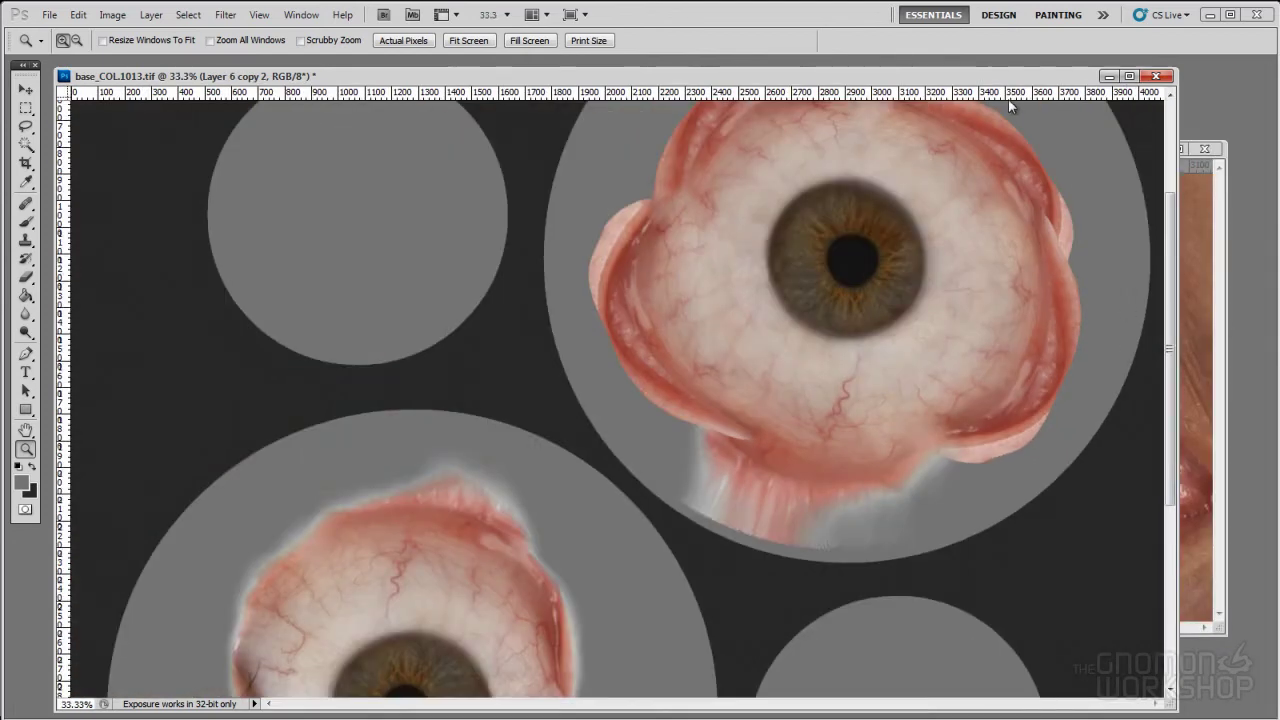
pyautogui.moveTo(1014, 82); pyautogui.dragTo(1021, 85)
pyautogui.scroll(5, 1024, 395)
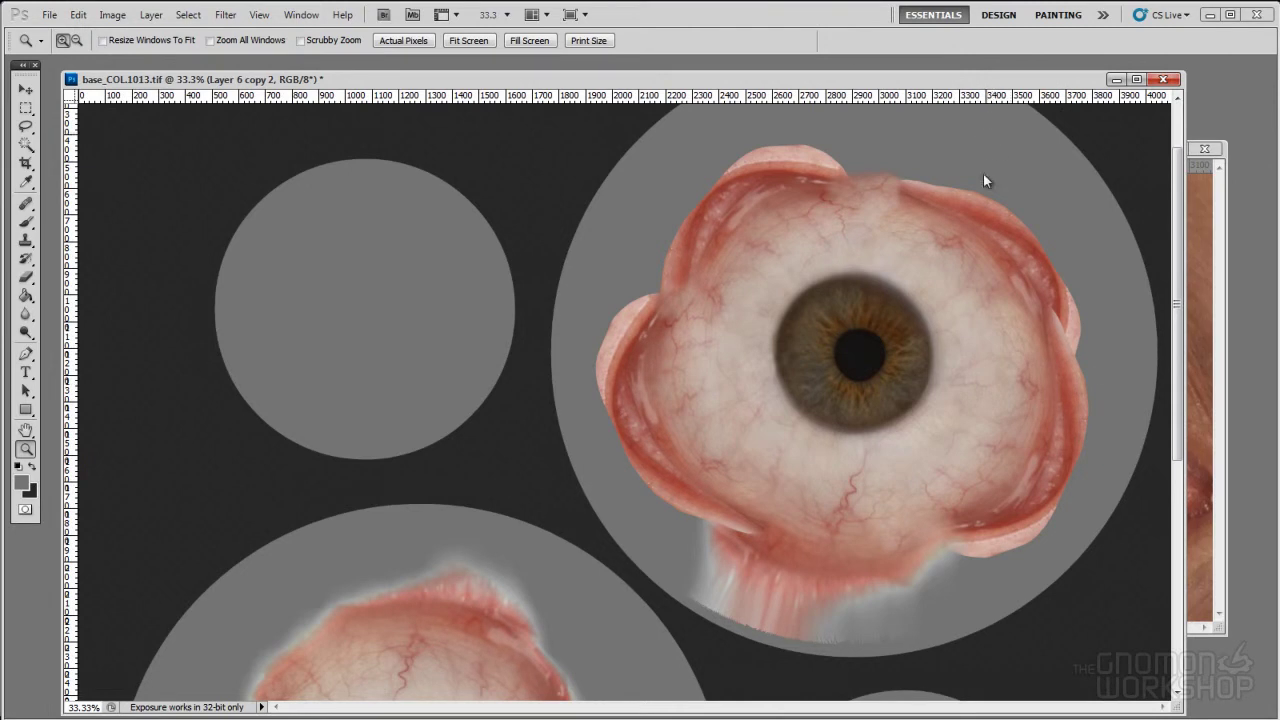
pyautogui.press('s')
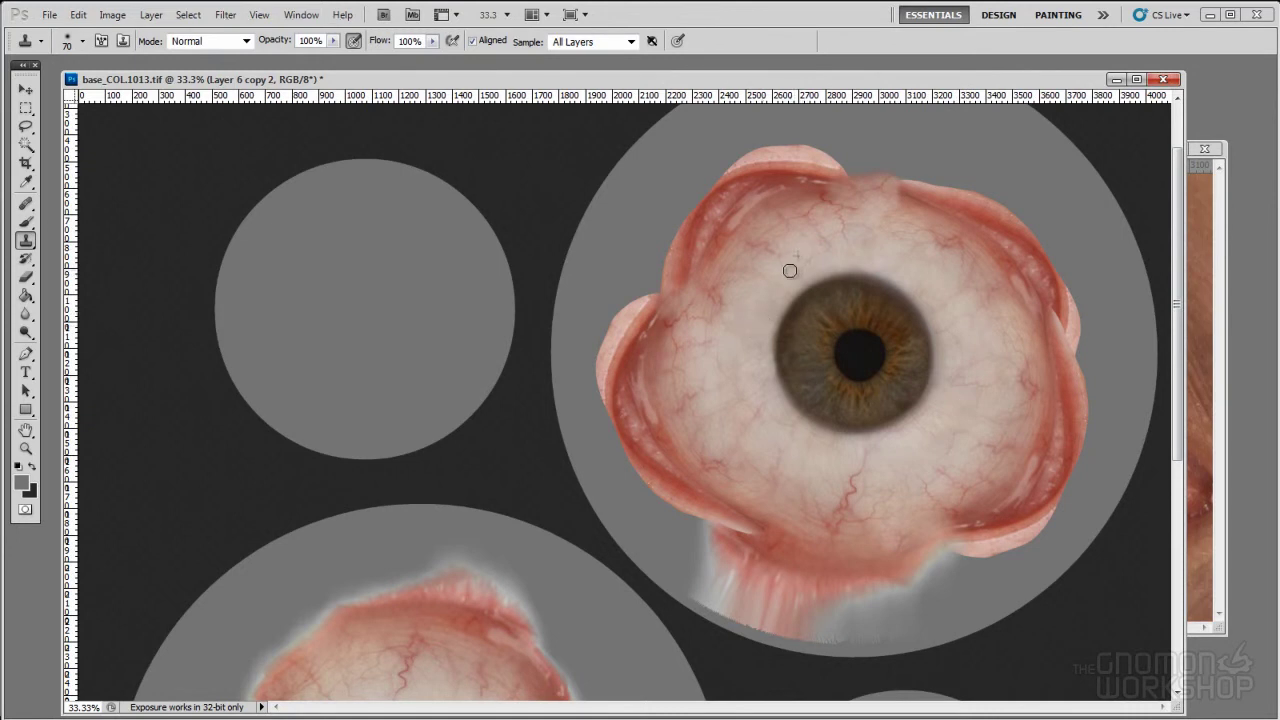
pyautogui.moveTo(794, 427); pyautogui.dragTo(779, 441)
pyautogui.keyDown('alt'); pyautogui.click(904, 265); pyautogui.keyUp('alt')
pyautogui.moveTo(871, 247); pyautogui.dragTo(916, 267)
pyautogui.keyDown('alt'); pyautogui.click(932, 279); pyautogui.keyUp('alt')
pyautogui.keyDown('alt'); pyautogui.click(744, 396); pyautogui.keyUp('alt')
pyautogui.moveTo(736, 358); pyautogui.dragTo(735, 362)
# Copy a circular selection of the patched upper-right eye to its own layer and place it over the lower-left eye.
pyautogui.hotkey('ctrl', '-')
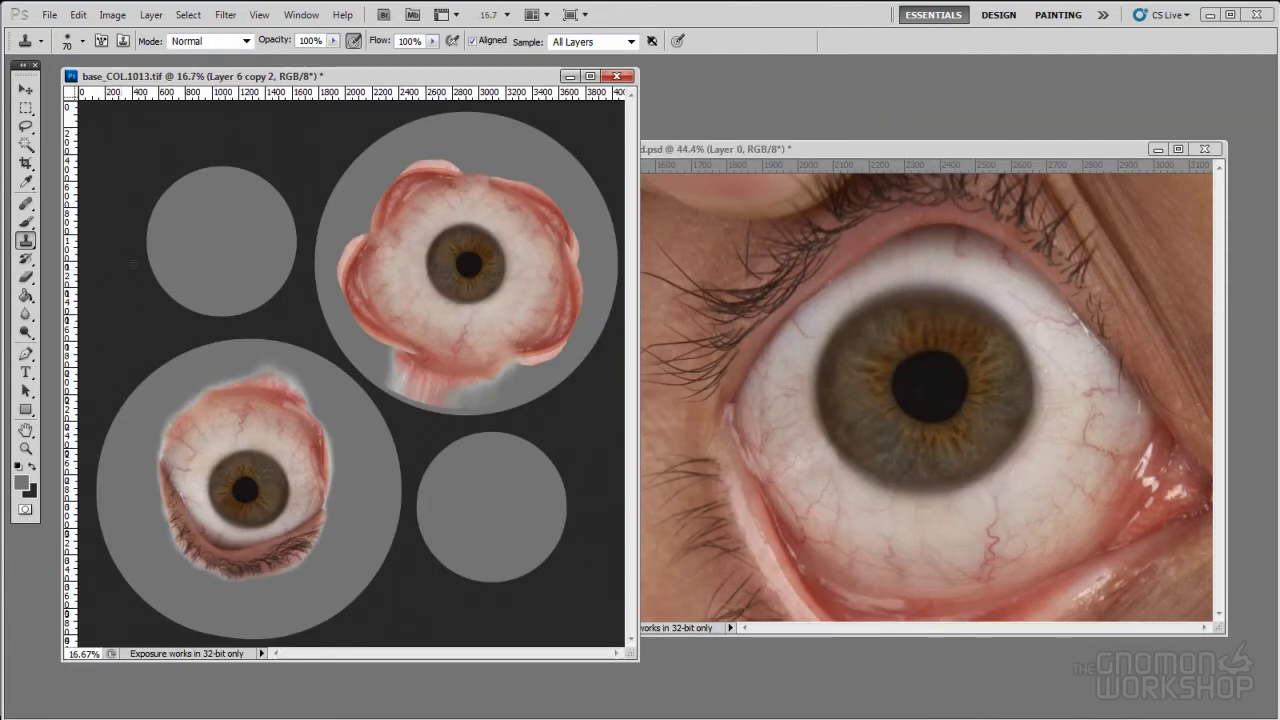
pyautogui.moveTo(26, 107); pyautogui.dragTo(85, 120)
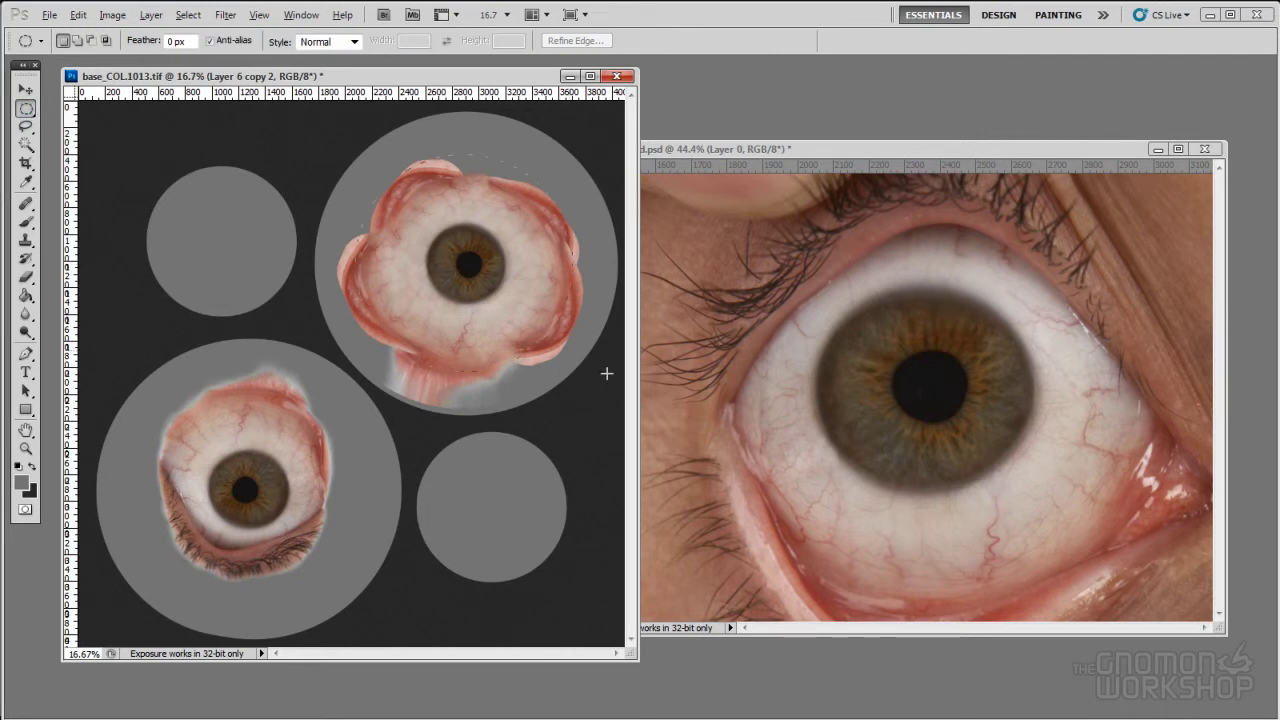
pyautogui.moveTo(344, 144); pyautogui.dragTo(584, 384)
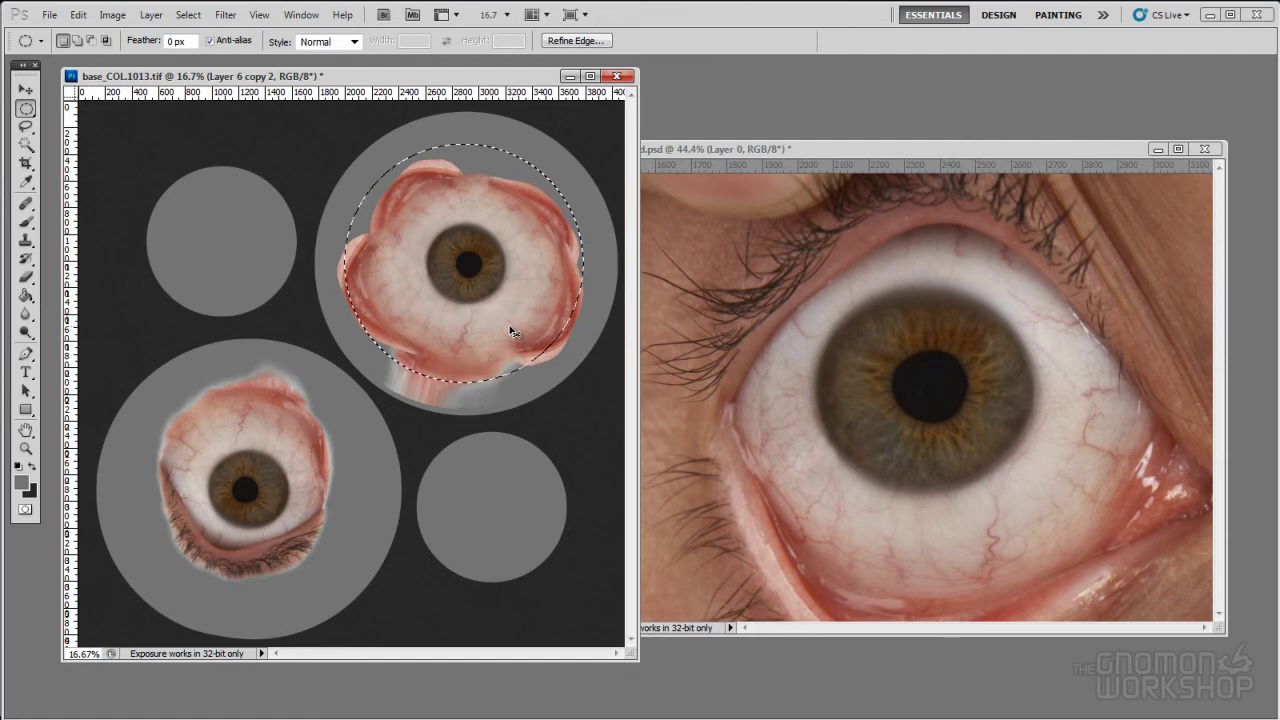
pyautogui.hotkey('ctrl', 'j')
pyautogui.press('v')
pyautogui.moveTo(503, 296); pyautogui.dragTo(289, 516)
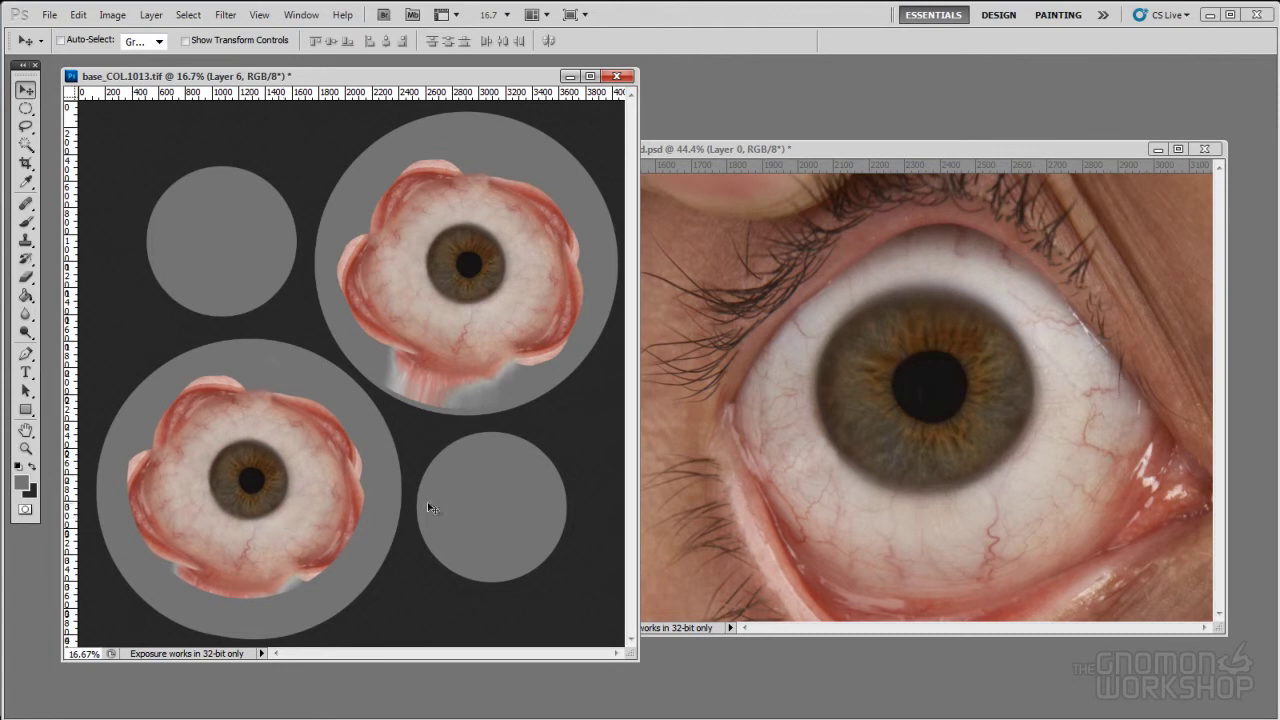
# Align the semi-transparent copied eye with the projected lower-left iris, then restore its opacity to 100%.
pyautogui.press('z')
pyautogui.moveTo(166, 566); pyautogui.dragTo(137, 608)
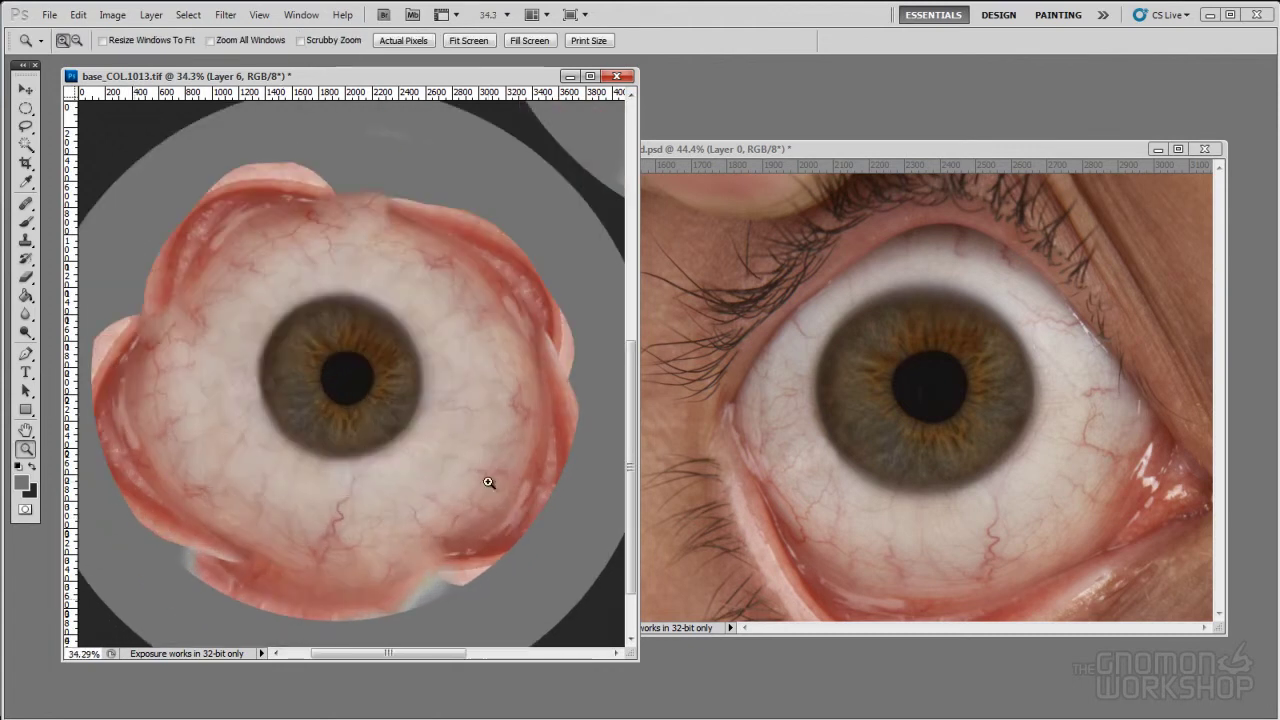
pyautogui.hotkey('ctrl', 'z')
pyautogui.hotkey('ctrl', 'z')
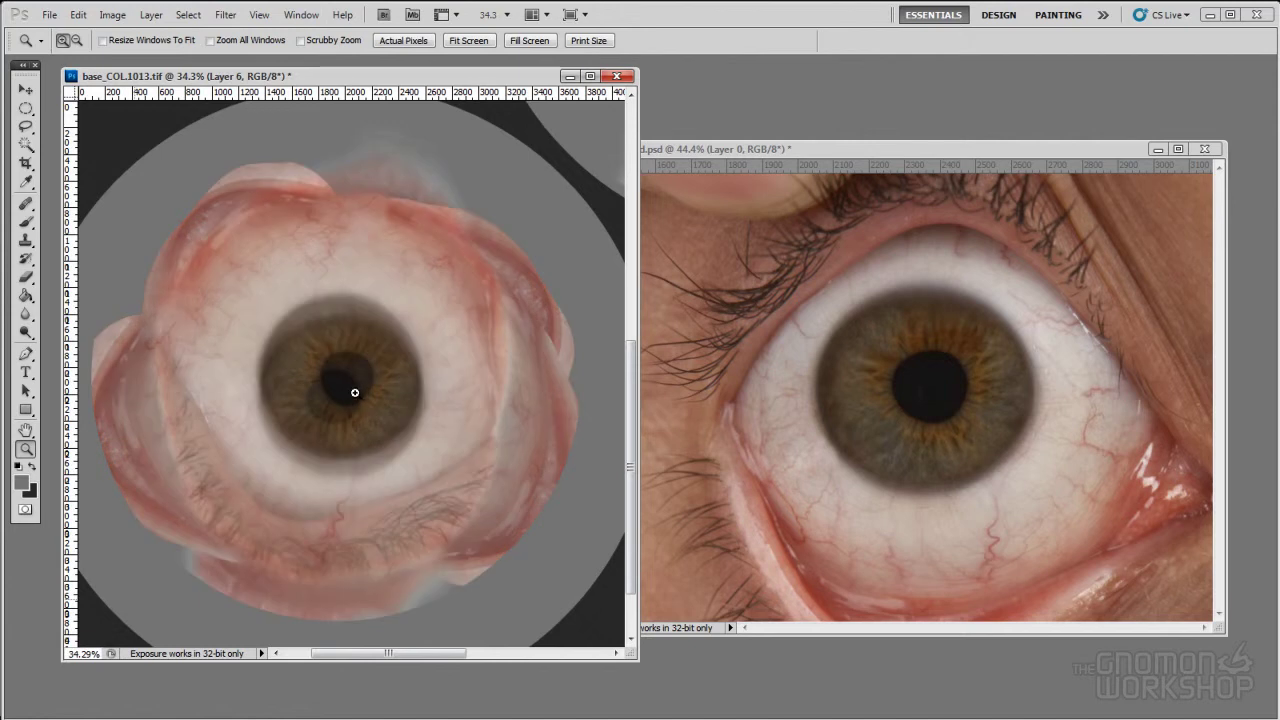
pyautogui.press('v')
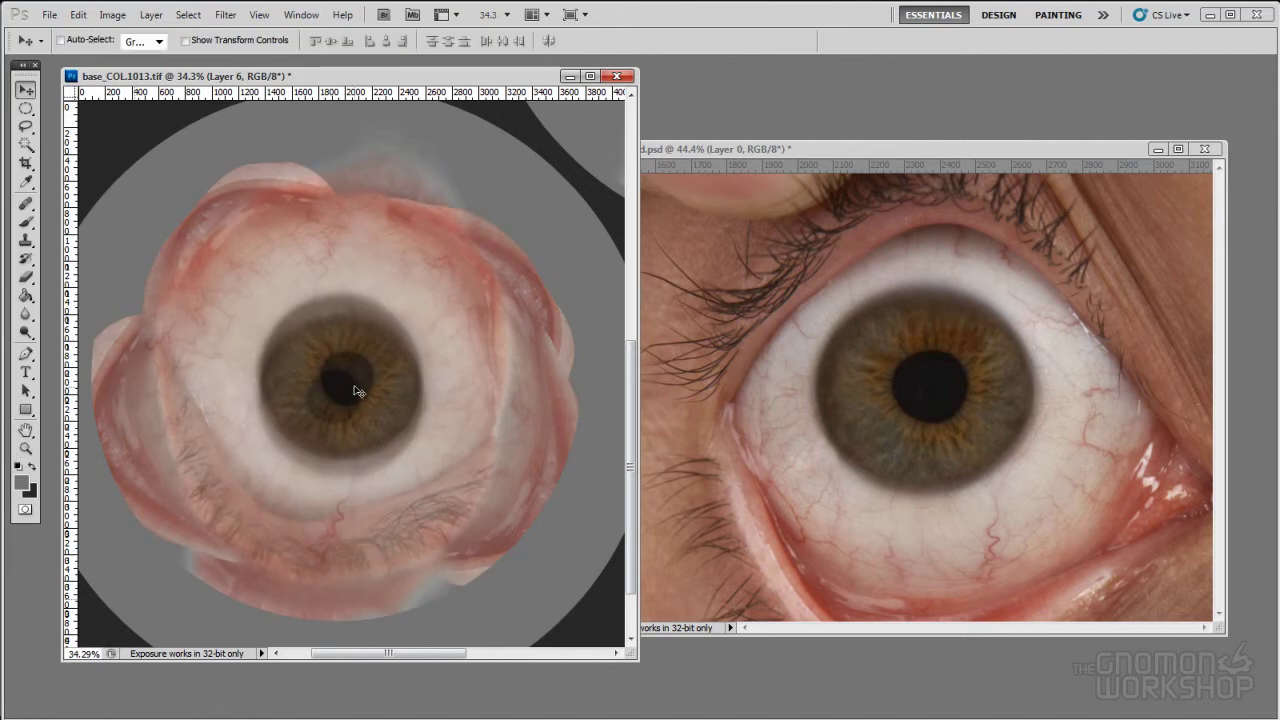
pyautogui.moveTo(359, 395); pyautogui.dragTo(364, 410)
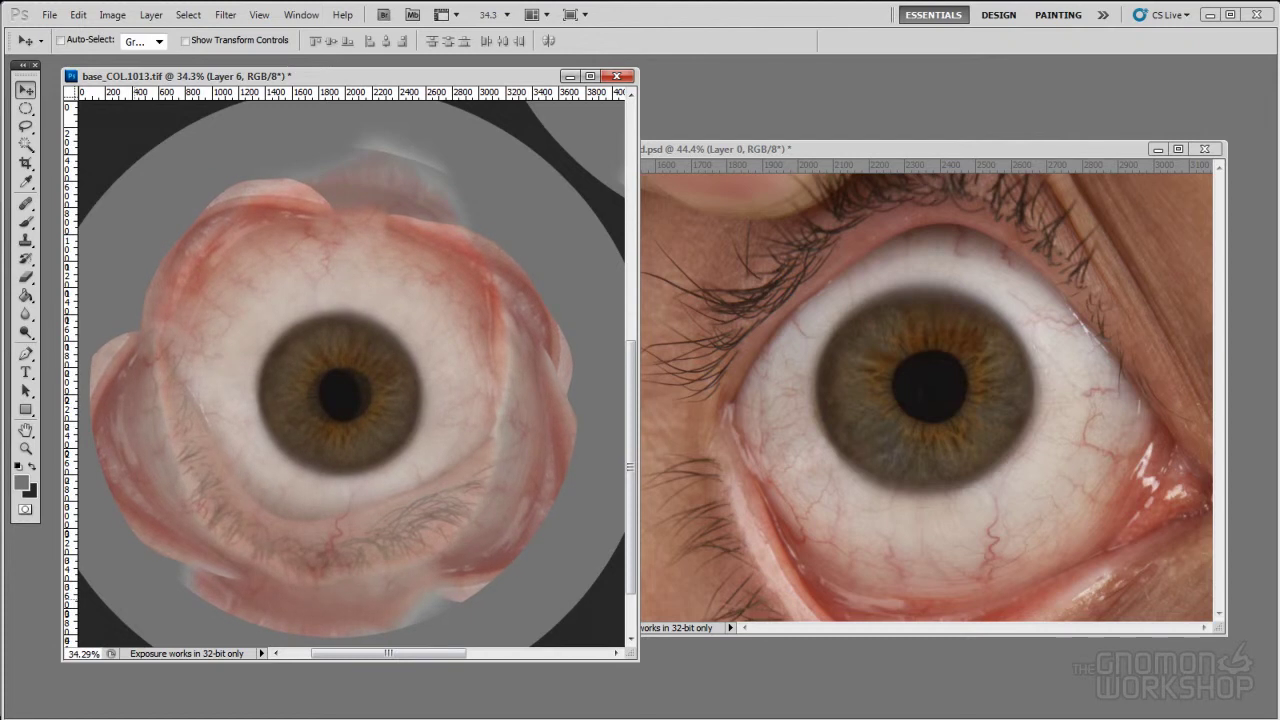
pyautogui.press('0')
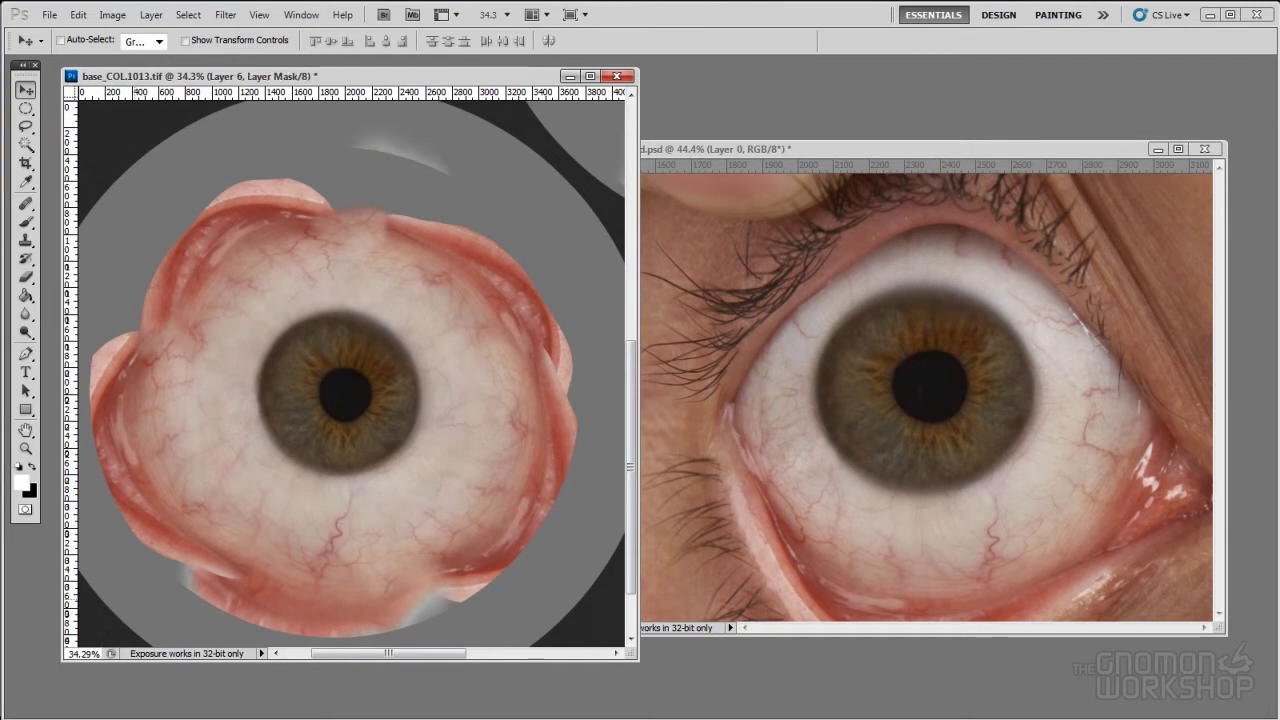
# Paint black on the copied eye's layer mask with a 150 px brush to reveal the projected iris beneath.
pyautogui.press('b')
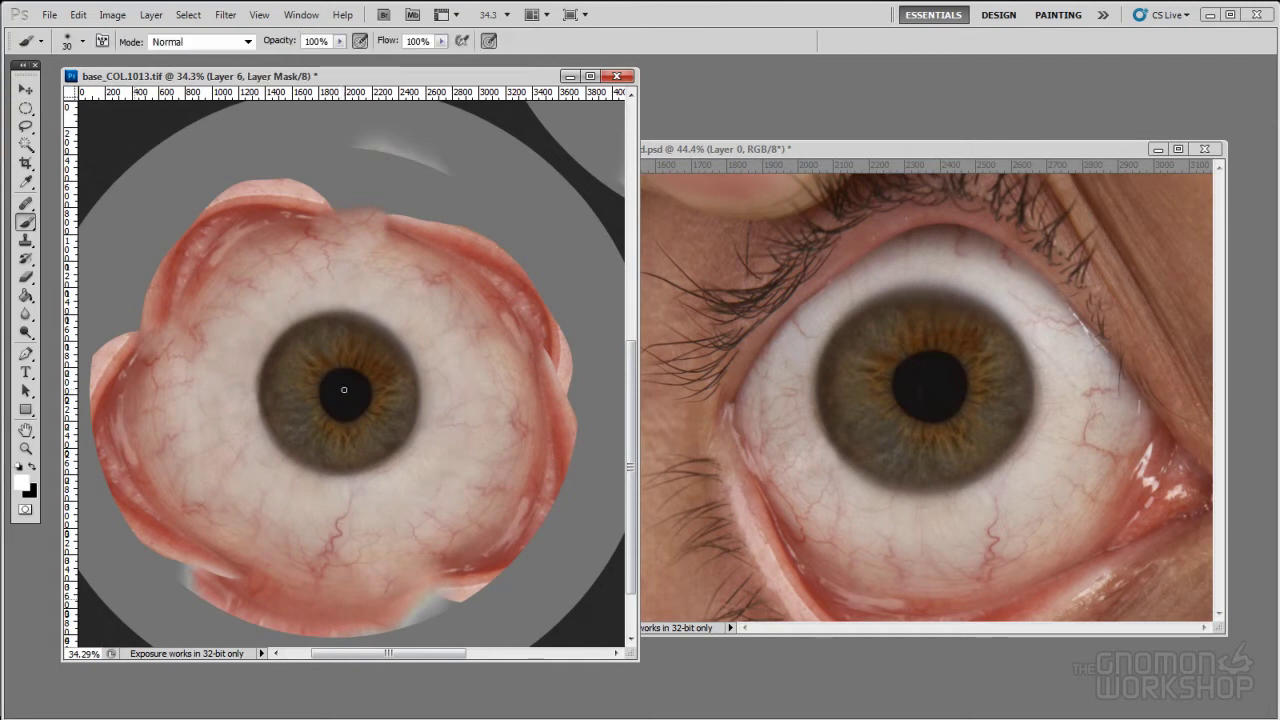
pyautogui.press(']')
pyautogui.press(']')
pyautogui.press(']')
pyautogui.press(']')
pyautogui.press('x')
pyautogui.moveTo(341, 398)
pyautogui.mouseDown()
pyautogui.moveTo(363, 394)
pyautogui.moveTo(354, 428)
pyautogui.moveTo(349, 417)
pyautogui.moveTo(409, 403)
pyautogui.moveTo(383, 349)
pyautogui.moveTo(325, 336)
pyautogui.moveTo(283, 369)
pyautogui.moveTo(277, 429)
pyautogui.moveTo(306, 429)
pyautogui.moveTo(308, 460)
pyautogui.moveTo(357, 368)
pyautogui.moveTo(386, 445)
pyautogui.moveTo(337, 452)
pyautogui.moveTo(373, 455)
pyautogui.moveTo(403, 377)
pyautogui.moveTo(300, 409)
pyautogui.moveTo(339, 339)
pyautogui.moveTo(382, 410)
pyautogui.moveTo(354, 434)
pyautogui.moveTo(414, 443)
pyautogui.mouseUp()
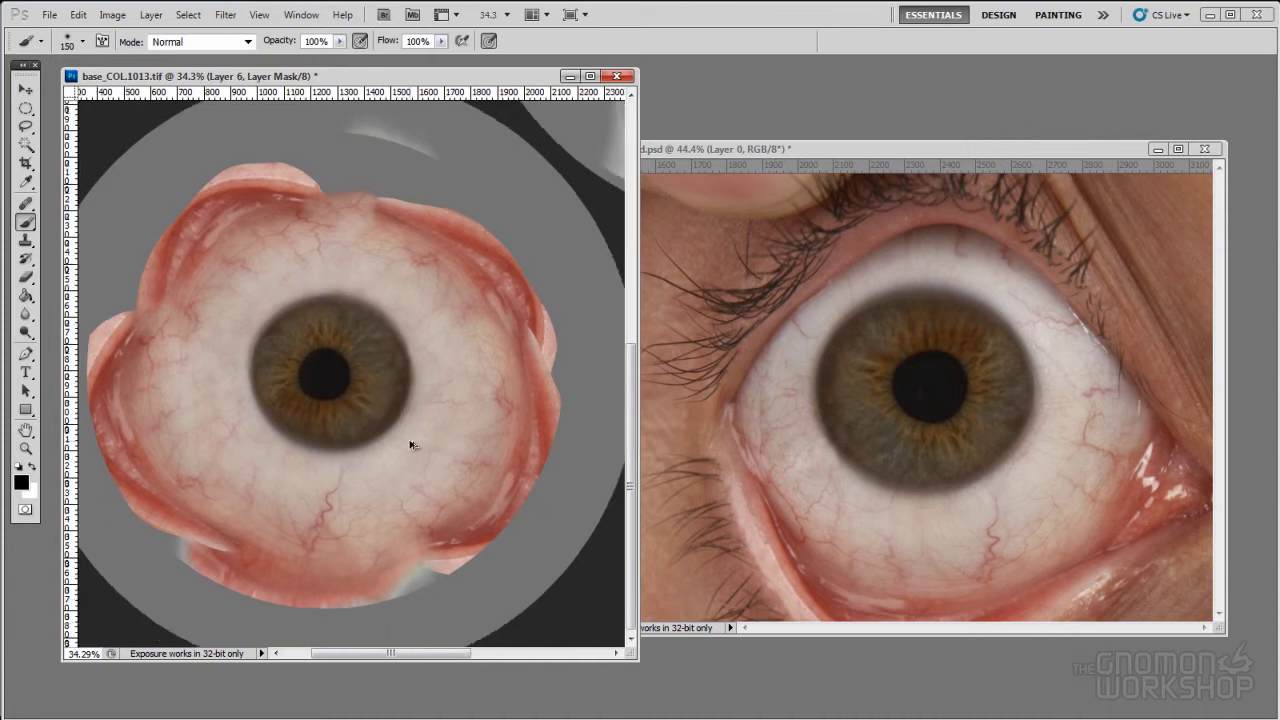
# Switch to Mari and examine the head's eyes from the front in the orthographic view.
pyautogui.hotkey('ctrl', '-')
pyautogui.hotkey('ctrl', '-')
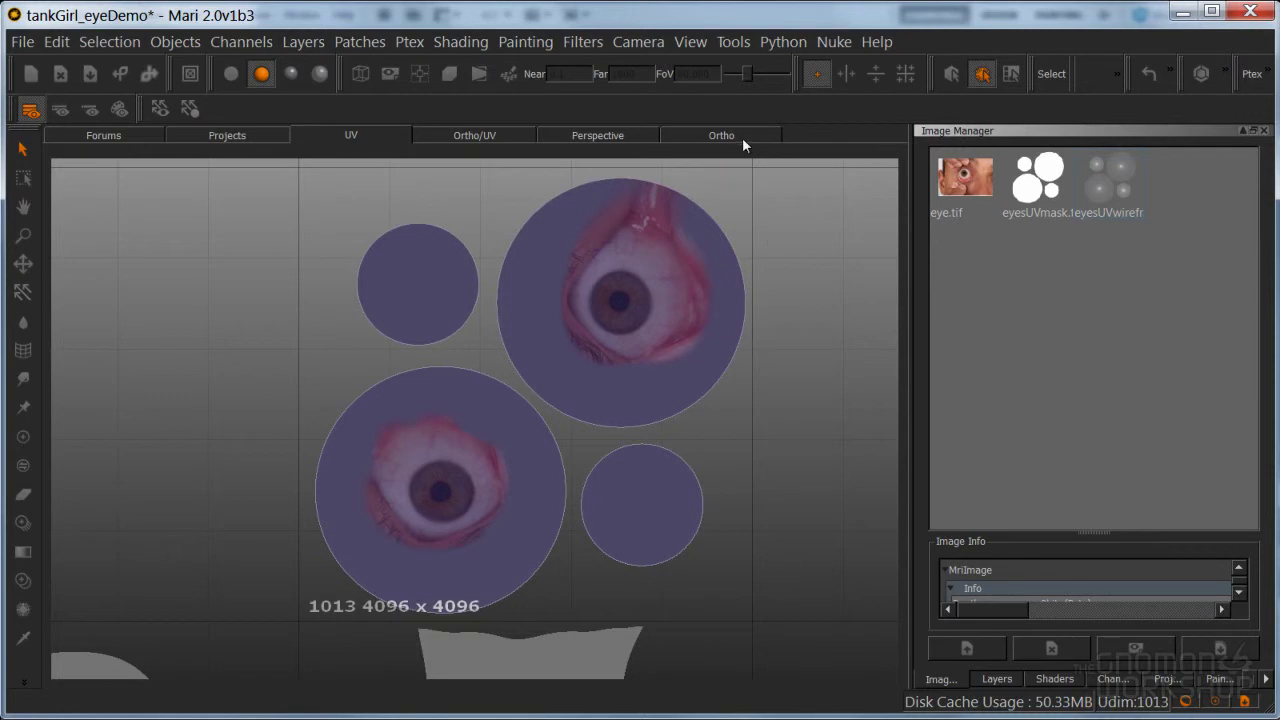
pyautogui.click(742, 140)
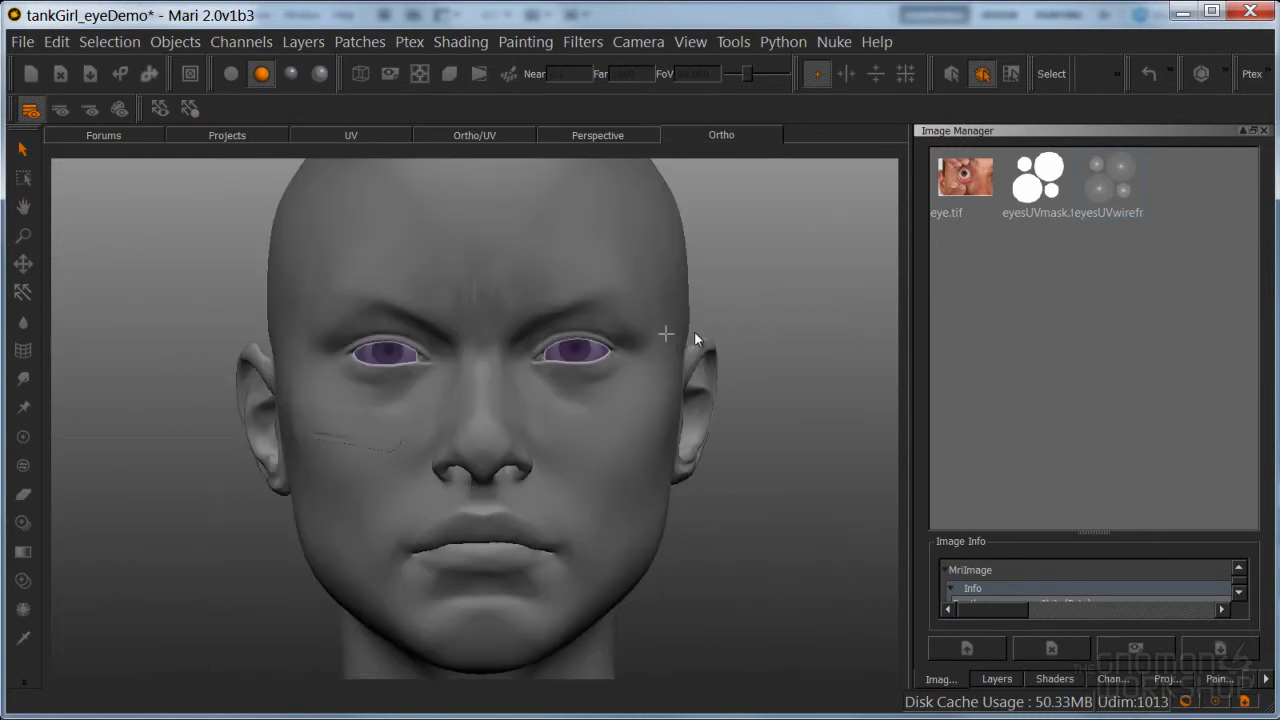
pyautogui.scroll(5, 625, 422)
pyautogui.moveTo(625, 422)
pyautogui.keyDown('alt'); pyautogui.mouseDown(button='middle')
pyautogui.moveTo(560, 402)
pyautogui.moveTo(612, 412)
pyautogui.mouseUp(button='middle'); pyautogui.keyUp('alt')
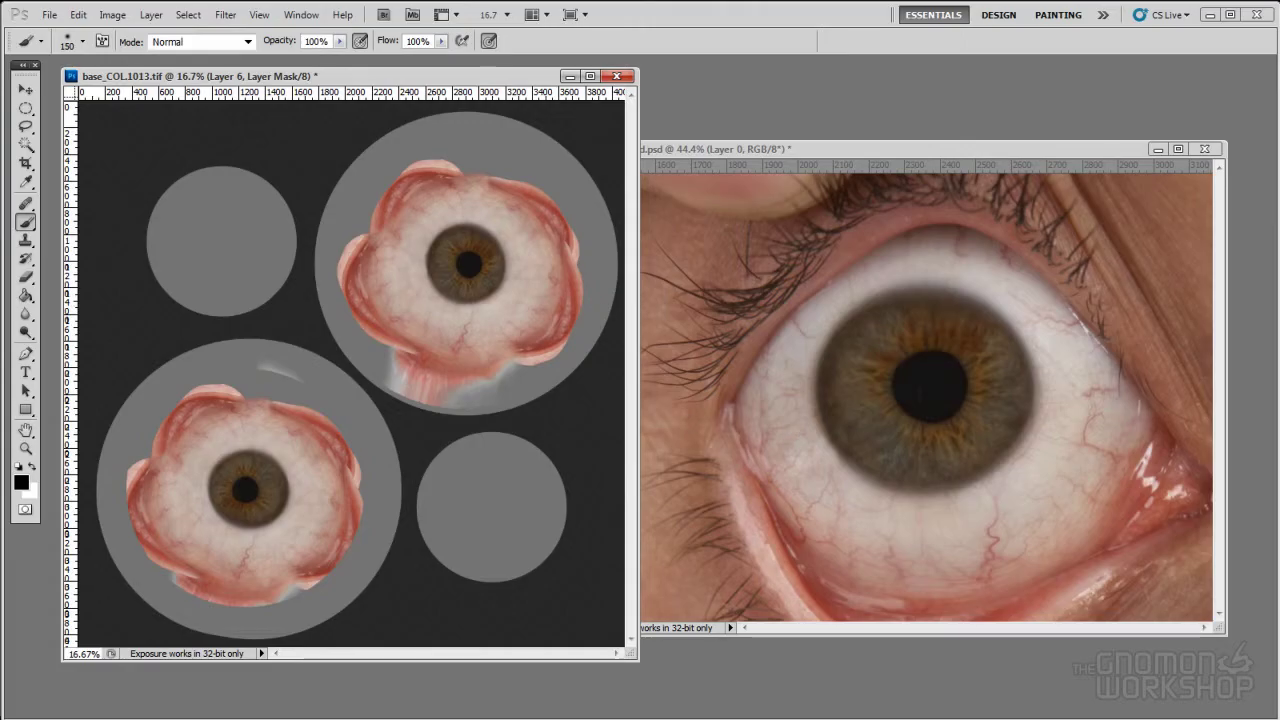
pyautogui.hotkey('ctrl', 'z')
pyautogui.hotkey('ctrl', 'z')
pyautogui.hotkey('ctrl', 'z')
pyautogui.hotkey('ctrl', 'z')
pyautogui.moveTo(540, 76); pyautogui.dragTo(626, 84)
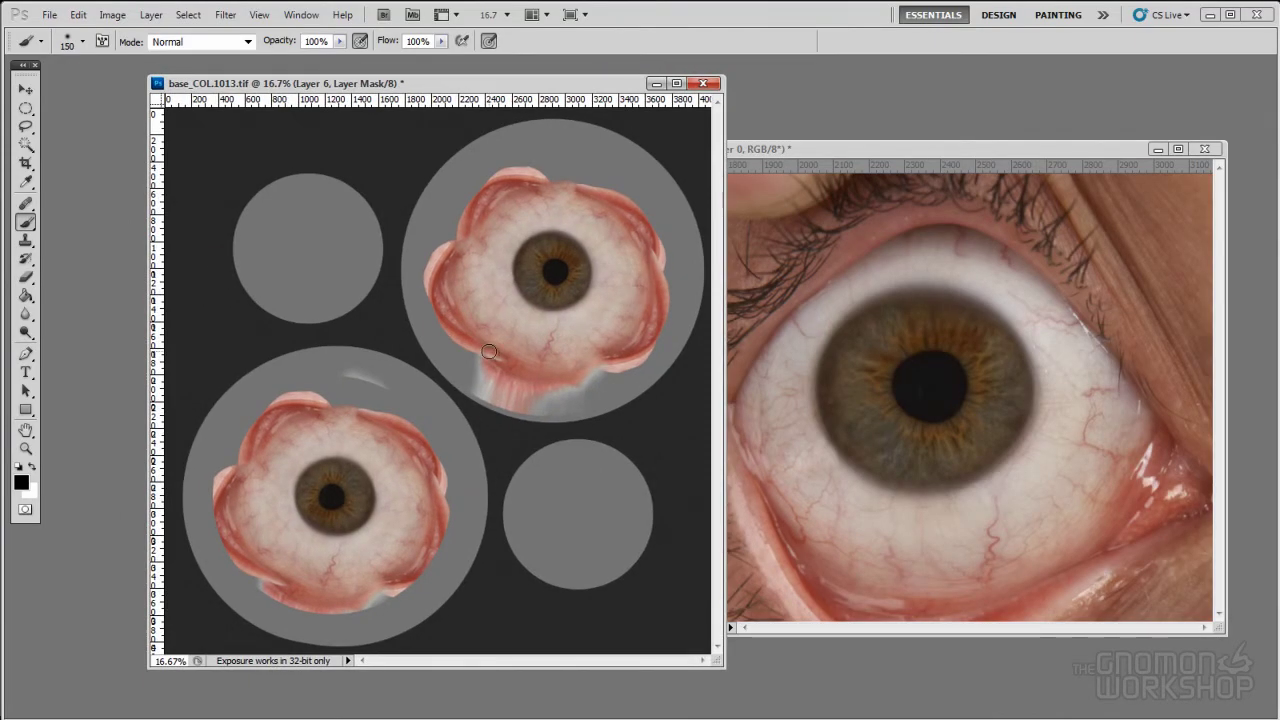
# Clone eye white over the lower-right lid patches of the upper-right eye with a 175 px brush.
pyautogui.hotkey('ctrl', '2')
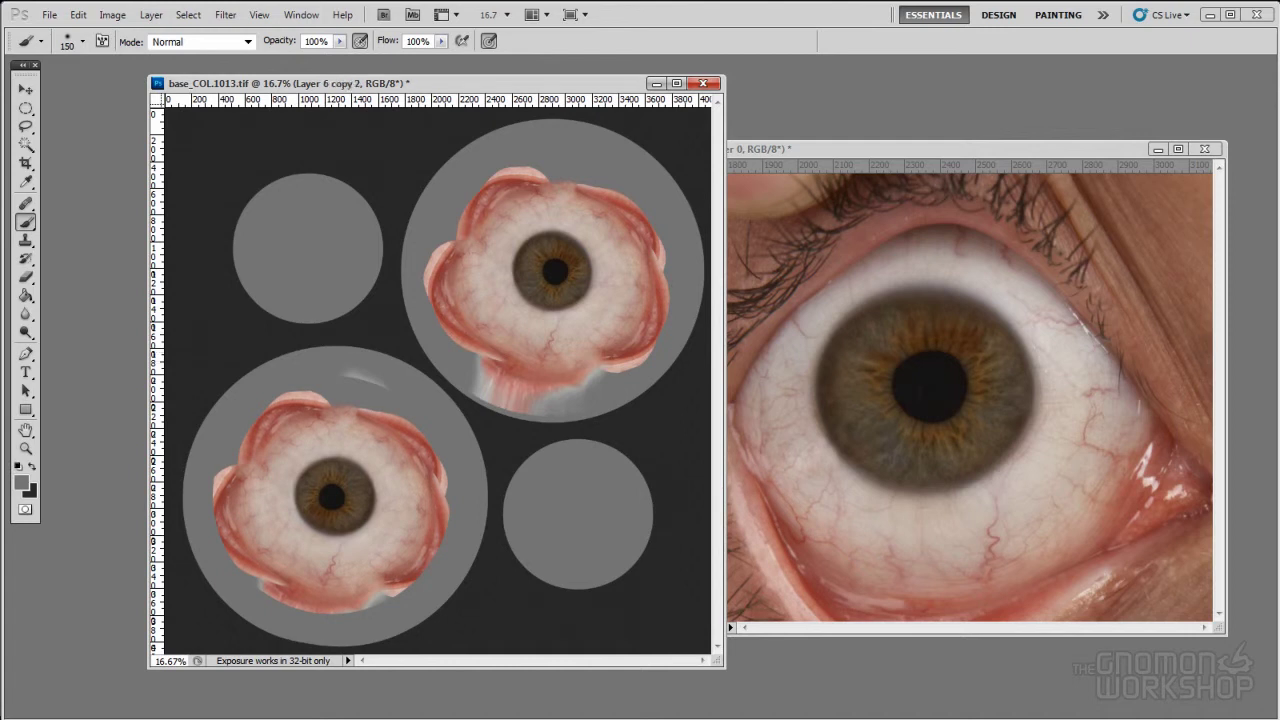
pyautogui.hotkey('ctrl', 'z')
pyautogui.hotkey('ctrl', 'z')
pyautogui.hotkey('ctrl', '+')
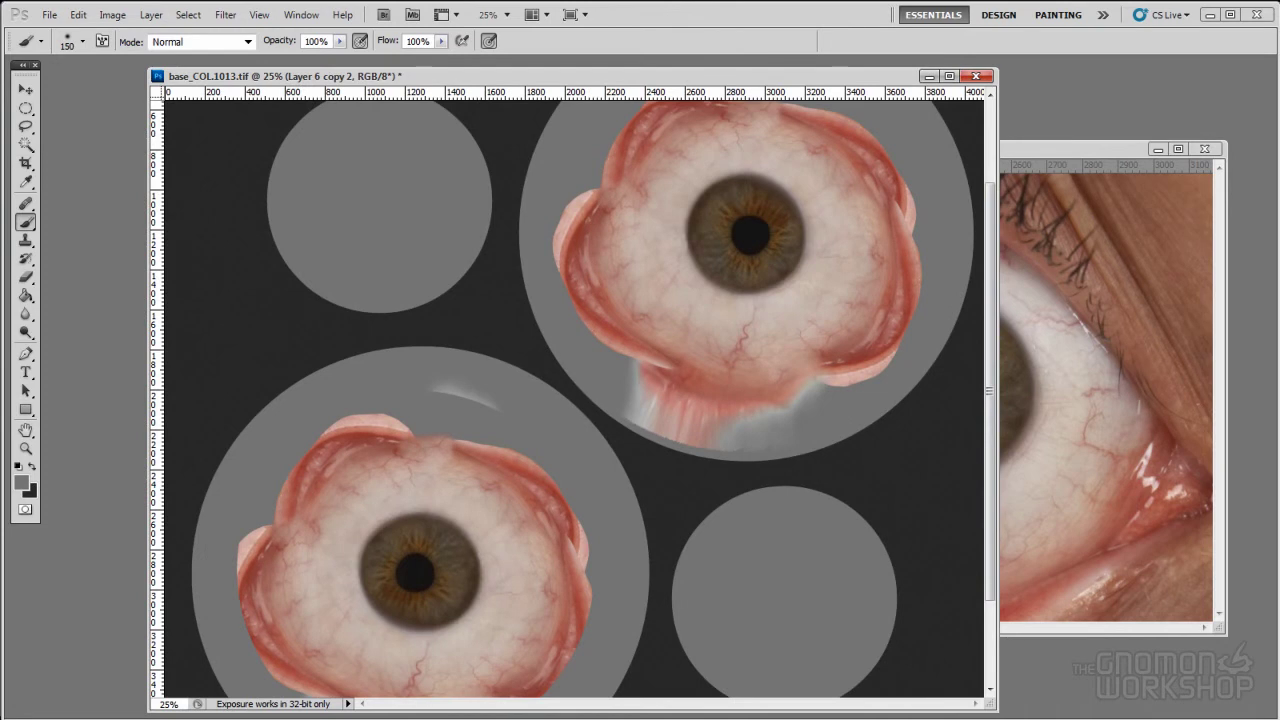
pyautogui.press('s')
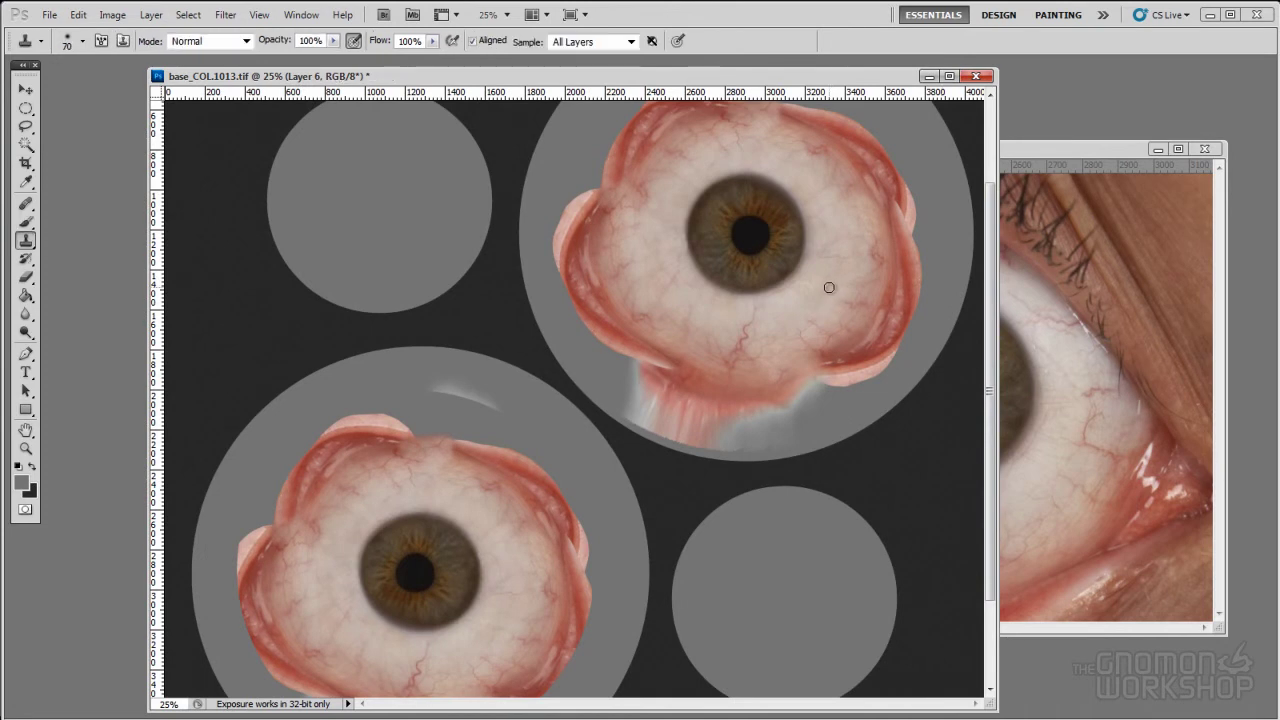
pyautogui.keyDown('alt'); pyautogui.click(838, 273); pyautogui.keyUp('alt')
pyautogui.press(']')
pyautogui.press(']')
pyautogui.press(']')
pyautogui.moveTo(897, 285)
pyautogui.mouseDown()
pyautogui.moveTo(852, 346)
pyautogui.moveTo(862, 304)
pyautogui.moveTo(826, 371)
pyautogui.moveTo(880, 364)
pyautogui.moveTo(851, 346)
pyautogui.moveTo(800, 386)
pyautogui.moveTo(829, 393)
pyautogui.moveTo(795, 396)
pyautogui.mouseUp()
# Extend the cloned eye white along the right side of the upper-right disc, covering the lid edges and gray border.
pyautogui.keyDown('alt'); pyautogui.click(800, 311); pyautogui.keyUp('alt')
pyautogui.keyDown('alt'); pyautogui.click(843, 252); pyautogui.keyUp('alt')
pyautogui.moveTo(877, 243)
pyautogui.mouseDown()
pyautogui.moveTo(886, 263)
pyautogui.moveTo(911, 246)
pyautogui.moveTo(906, 212)
pyautogui.moveTo(929, 271)
pyautogui.moveTo(900, 351)
pyautogui.moveTo(928, 343)
pyautogui.moveTo(918, 368)
pyautogui.moveTo(824, 336)
pyautogui.moveTo(838, 408)
pyautogui.moveTo(816, 440)
pyautogui.moveTo(834, 423)
pyautogui.moveTo(769, 415)
pyautogui.moveTo(803, 409)
pyautogui.moveTo(770, 439)
pyautogui.moveTo(797, 443)
pyautogui.moveTo(832, 422)
pyautogui.mouseUp()
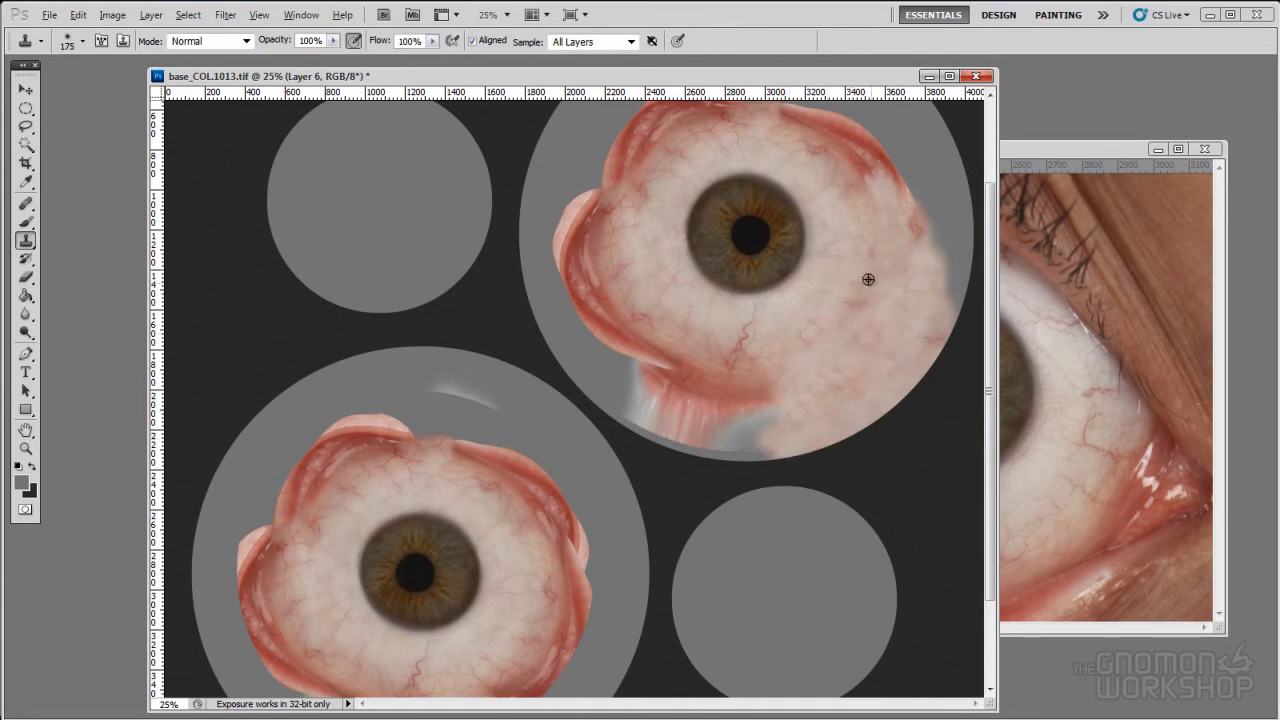
pyautogui.moveTo(914, 197)
pyautogui.mouseDown()
pyautogui.moveTo(908, 160)
pyautogui.moveTo(943, 243)
pyautogui.moveTo(905, 165)
pyautogui.moveTo(943, 303)
pyautogui.moveTo(960, 258)
pyautogui.mouseUp()
pyautogui.moveTo(895, 222)
pyautogui.mouseDown()
pyautogui.moveTo(940, 171)
pyautogui.moveTo(955, 200)
pyautogui.moveTo(934, 186)
pyautogui.moveTo(932, 214)
pyautogui.mouseUp()
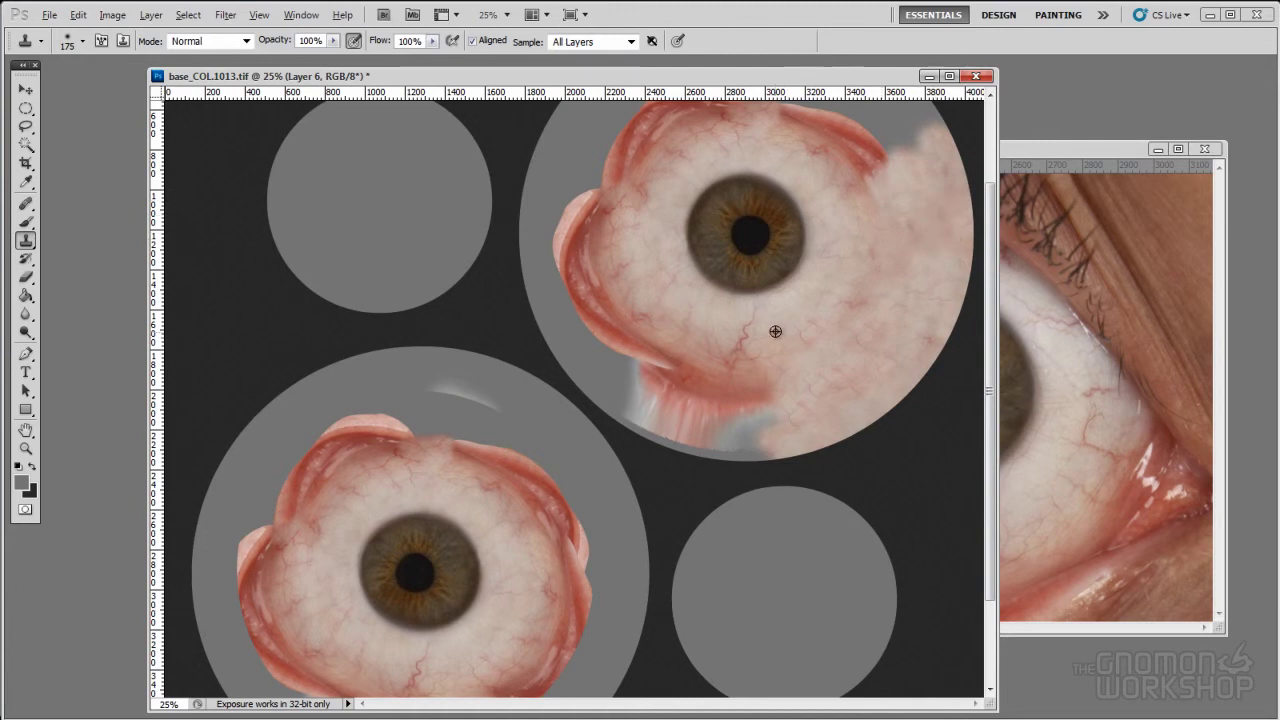
# Clone eye white over the lower lid and the left lid patches, out to the edge of the upper-right disc.
pyautogui.moveTo(734, 394)
pyautogui.mouseDown()
pyautogui.moveTo(737, 370)
pyautogui.moveTo(689, 389)
pyautogui.moveTo(763, 403)
pyautogui.moveTo(757, 449)
pyautogui.moveTo(769, 406)
pyautogui.moveTo(749, 366)
pyautogui.moveTo(711, 371)
pyautogui.moveTo(720, 377)
pyautogui.moveTo(690, 350)
pyautogui.moveTo(650, 355)
pyautogui.moveTo(730, 452)
pyautogui.mouseUp()
pyautogui.keyDown('alt'); pyautogui.click(686, 317); pyautogui.keyUp('alt')
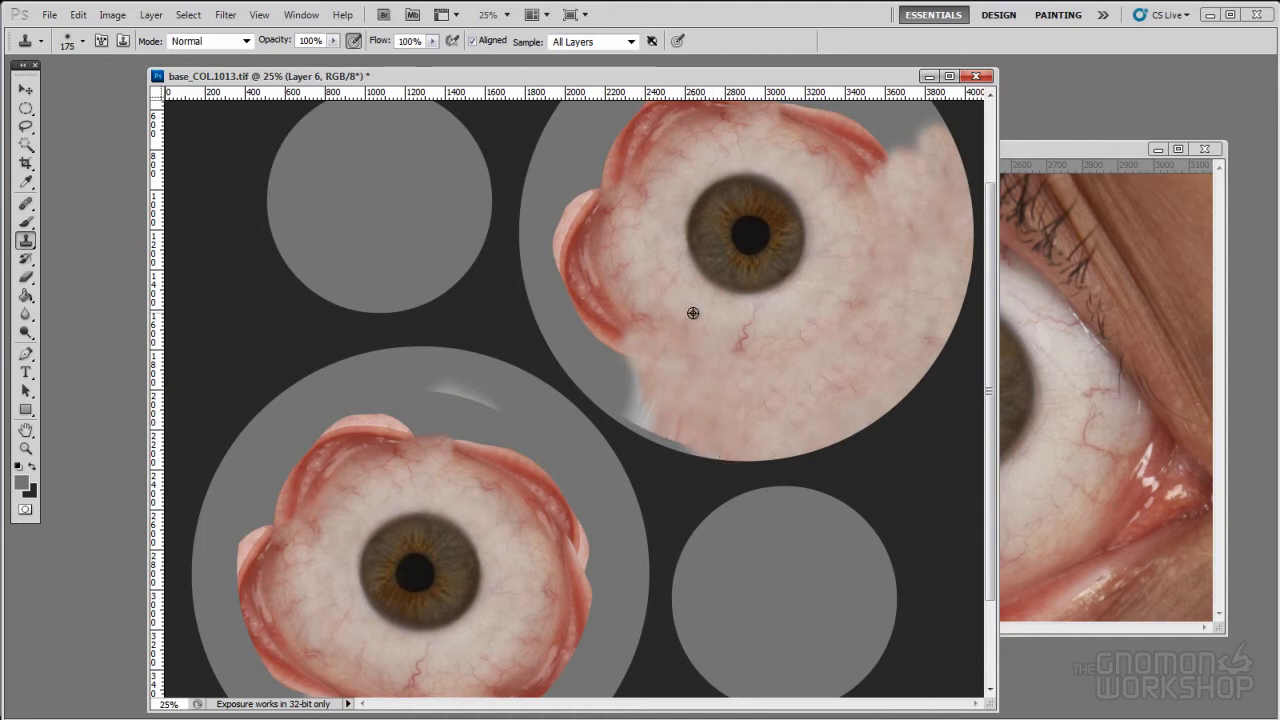
pyautogui.moveTo(651, 420); pyautogui.dragTo(620, 410)
pyautogui.moveTo(644, 348); pyautogui.dragTo(593, 387)
pyautogui.keyDown('alt'); pyautogui.click(642, 266); pyautogui.keyUp('alt')
pyautogui.moveTo(605, 305)
pyautogui.mouseDown()
pyautogui.moveTo(634, 329)
pyautogui.moveTo(583, 300)
pyautogui.moveTo(620, 329)
pyautogui.moveTo(564, 349)
pyautogui.moveTo(571, 274)
pyautogui.moveTo(554, 320)
pyautogui.moveTo(601, 265)
pyautogui.moveTo(563, 277)
pyautogui.moveTo(557, 263)
pyautogui.moveTo(531, 266)
pyautogui.moveTo(631, 243)
pyautogui.moveTo(591, 254)
pyautogui.moveTo(603, 228)
pyautogui.moveTo(566, 200)
pyautogui.moveTo(535, 228)
pyautogui.moveTo(537, 214)
pyautogui.moveTo(543, 257)
pyautogui.moveTo(603, 274)
pyautogui.mouseUp()
# Clone eye white over the upper-right lid patch and the gray area beyond it.
pyautogui.press('h')
pyautogui.moveTo(749, 352); pyautogui.dragTo(745, 502)
pyautogui.press('s')
pyautogui.keyDown('alt'); pyautogui.click(841, 349); pyautogui.keyUp('alt')
pyautogui.moveTo(866, 282)
pyautogui.mouseDown()
pyautogui.moveTo(858, 263)
pyautogui.moveTo(854, 283)
pyautogui.moveTo(891, 286)
pyautogui.moveTo(911, 254)
pyautogui.moveTo(880, 234)
pyautogui.moveTo(920, 217)
pyautogui.moveTo(903, 194)
pyautogui.moveTo(914, 198)
pyautogui.moveTo(860, 177)
pyautogui.moveTo(889, 194)
pyautogui.moveTo(857, 149)
pyautogui.moveTo(872, 207)
pyautogui.mouseUp()
pyautogui.moveTo(786, 221)
pyautogui.mouseDown()
pyautogui.moveTo(853, 245)
pyautogui.moveTo(831, 266)
pyautogui.mouseUp()
pyautogui.keyDown('alt'); pyautogui.click(831, 289); pyautogui.keyUp('alt')
pyautogui.keyDown('alt'); pyautogui.click(876, 294); pyautogui.keyUp('alt')
pyautogui.moveTo(834, 203)
pyautogui.mouseDown()
pyautogui.moveTo(806, 205)
pyautogui.moveTo(826, 151)
pyautogui.moveTo(830, 200)
pyautogui.mouseUp()
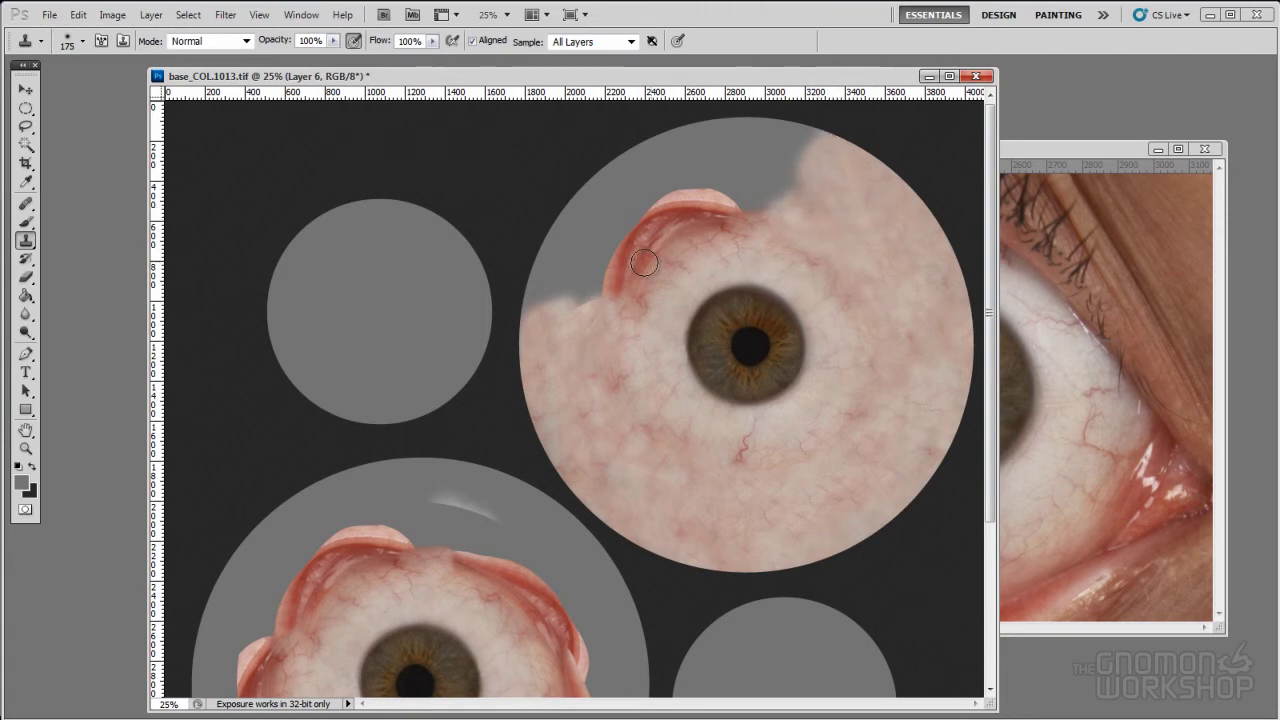
# Clone eye white over the upper-left lid patch and the adjoining gray part of the disc.
pyautogui.moveTo(635, 264)
pyautogui.mouseDown()
pyautogui.moveTo(646, 246)
pyautogui.moveTo(632, 292)
pyautogui.moveTo(609, 277)
pyautogui.moveTo(575, 291)
pyautogui.moveTo(580, 234)
pyautogui.moveTo(537, 274)
pyautogui.moveTo(529, 309)
pyautogui.mouseUp()
pyautogui.keyDown('alt'); pyautogui.click(628, 370); pyautogui.keyUp('alt')
pyautogui.keyDown('alt'); pyautogui.click(646, 366); pyautogui.keyUp('alt')
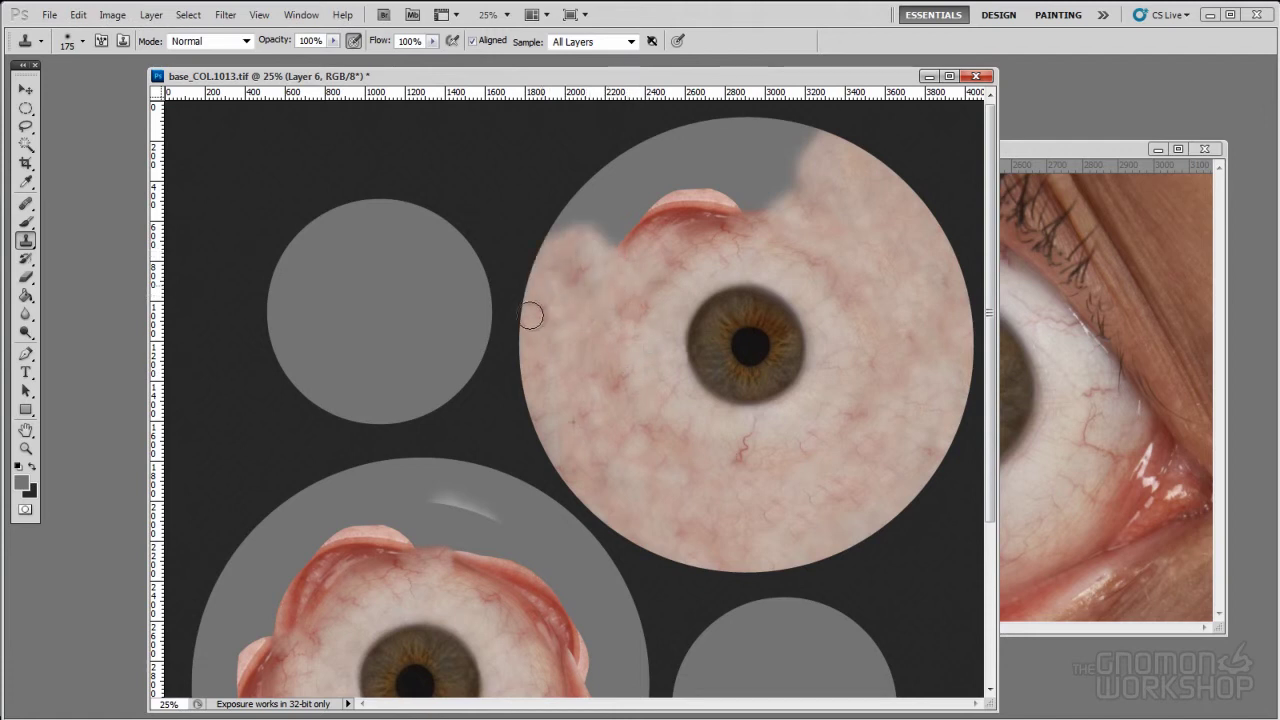
pyautogui.keyDown('alt'); pyautogui.click(621, 340); pyautogui.keyUp('alt')
pyautogui.moveTo(624, 275)
pyautogui.mouseDown()
pyautogui.moveTo(623, 229)
pyautogui.moveTo(586, 214)
pyautogui.moveTo(589, 194)
pyautogui.moveTo(625, 270)
pyautogui.mouseUp()
pyautogui.keyDown('alt'); pyautogui.click(638, 324); pyautogui.keyUp('alt')
pyautogui.moveTo(663, 216)
pyautogui.mouseDown()
pyautogui.moveTo(639, 231)
pyautogui.moveTo(640, 169)
pyautogui.moveTo(697, 137)
pyautogui.moveTo(629, 177)
pyautogui.moveTo(632, 164)
pyautogui.mouseUp()
# Cover the remaining upper lid and the gray gap at the top of the disc with cloned eye white.
pyautogui.keyDown('alt'); pyautogui.click(726, 259); pyautogui.keyUp('alt')
pyautogui.moveTo(684, 208)
pyautogui.mouseDown()
pyautogui.moveTo(697, 220)
pyautogui.moveTo(763, 195)
pyautogui.mouseUp()
pyautogui.hotkey('ctrl', 'z')
pyautogui.moveTo(737, 241)
pyautogui.mouseDown()
pyautogui.moveTo(689, 211)
pyautogui.moveTo(766, 206)
pyautogui.moveTo(677, 169)
pyautogui.moveTo(654, 200)
pyautogui.moveTo(700, 148)
pyautogui.moveTo(783, 203)
pyautogui.moveTo(751, 154)
pyautogui.moveTo(704, 127)
pyautogui.mouseUp()
pyautogui.keyDown('alt'); pyautogui.click(621, 254); pyautogui.keyUp('alt')
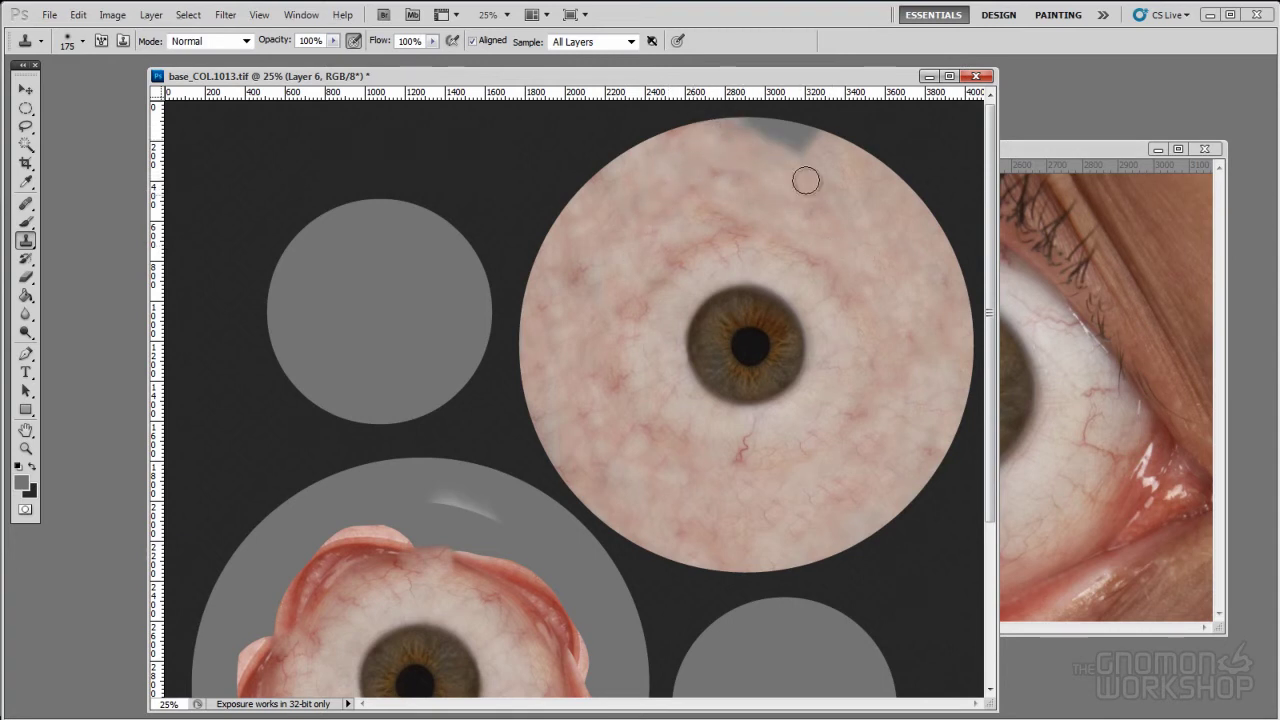
pyautogui.moveTo(787, 150)
pyautogui.mouseDown()
pyautogui.moveTo(777, 140)
pyautogui.moveTo(811, 149)
pyautogui.moveTo(751, 140)
pyautogui.mouseUp()
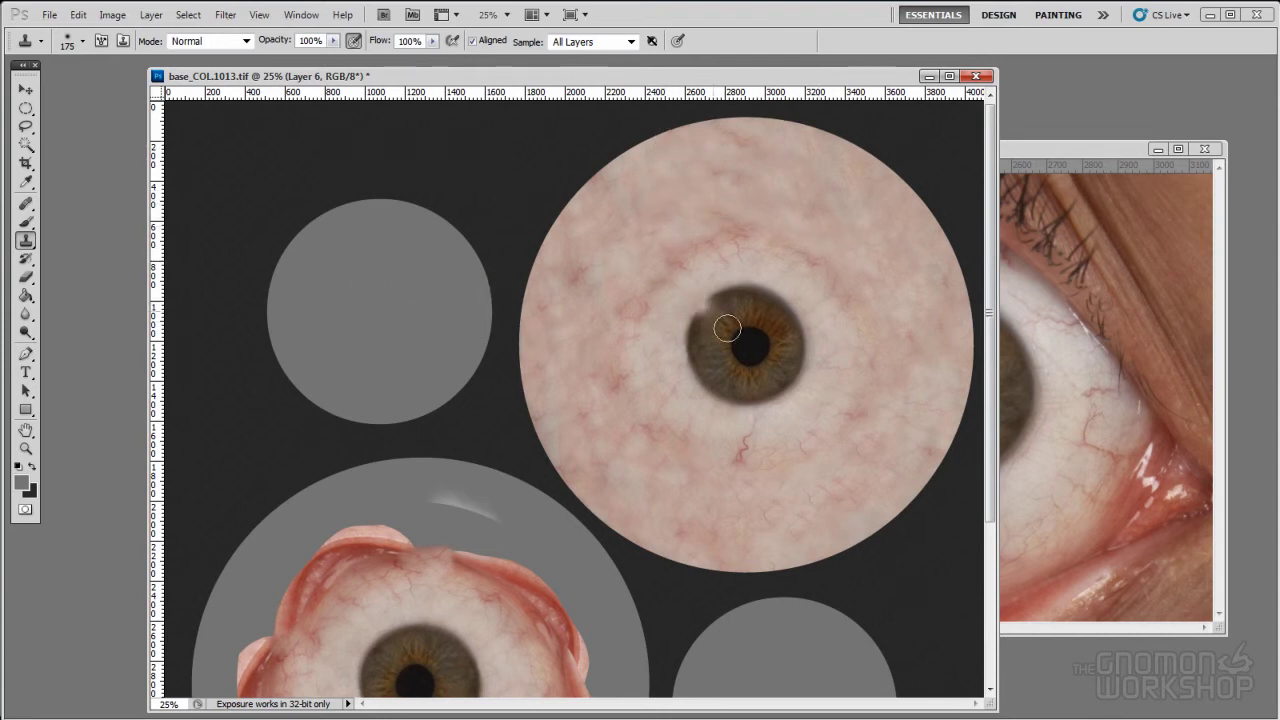
# Duplicate the completed upper-right eye layer, place the copy over the lower-left disc, and merge it down.
pyautogui.hotkey('ctrl', '-')
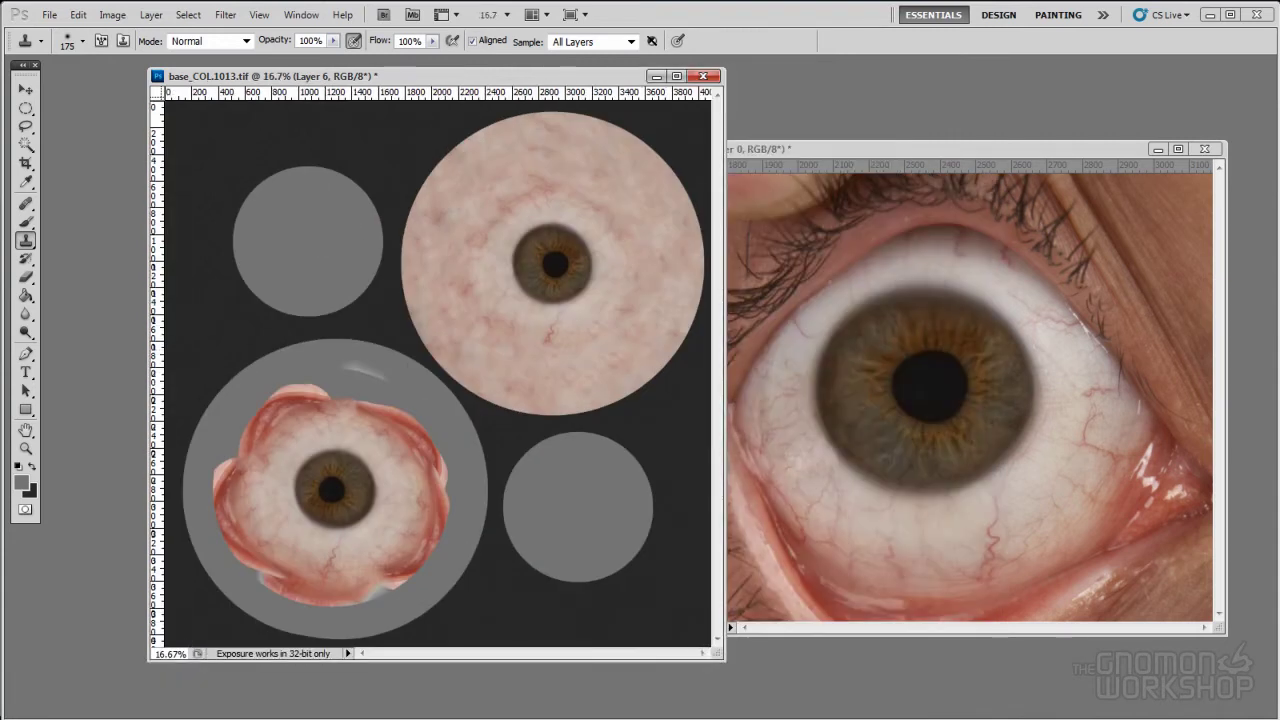
pyautogui.hotkey('ctrl', 'j')
pyautogui.press('v')
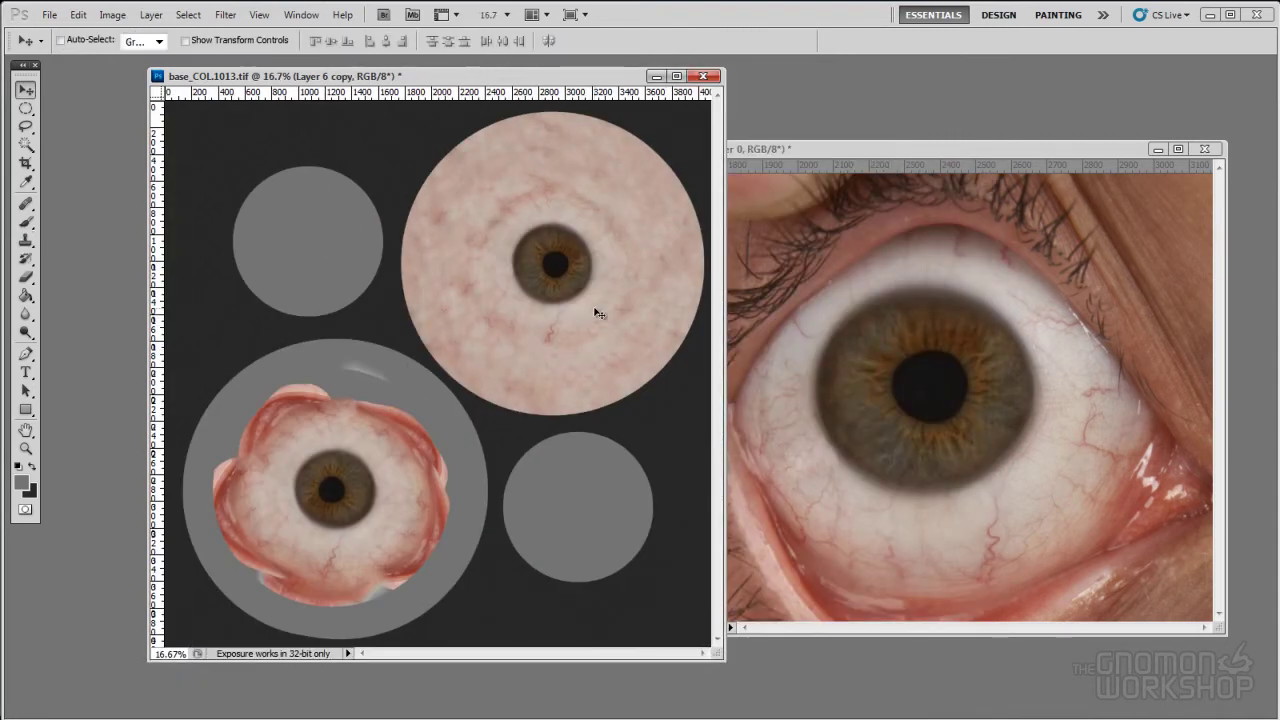
pyautogui.moveTo(590, 312); pyautogui.dragTo(371, 537)
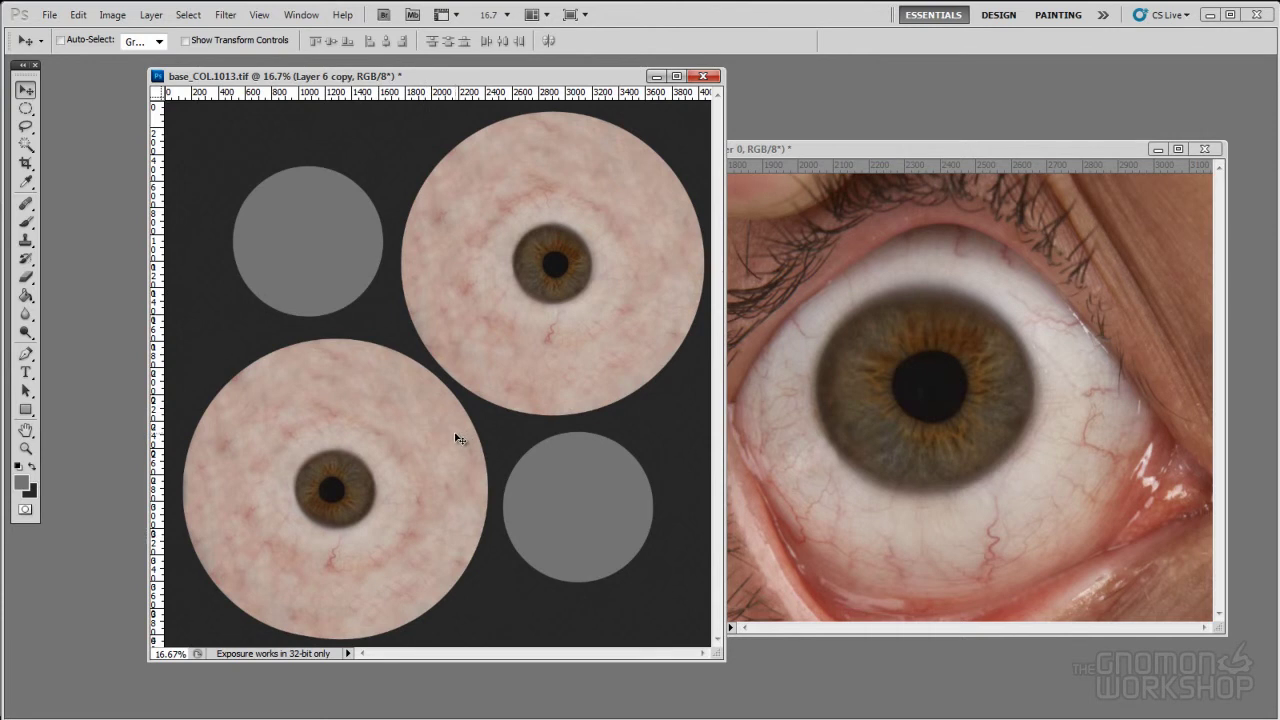
pyautogui.hotkey('ctrl', 'e')
# Examine the upper-right iris and the eye white around it at close range.
pyautogui.moveTo(563, 91); pyautogui.dragTo(550, 97)
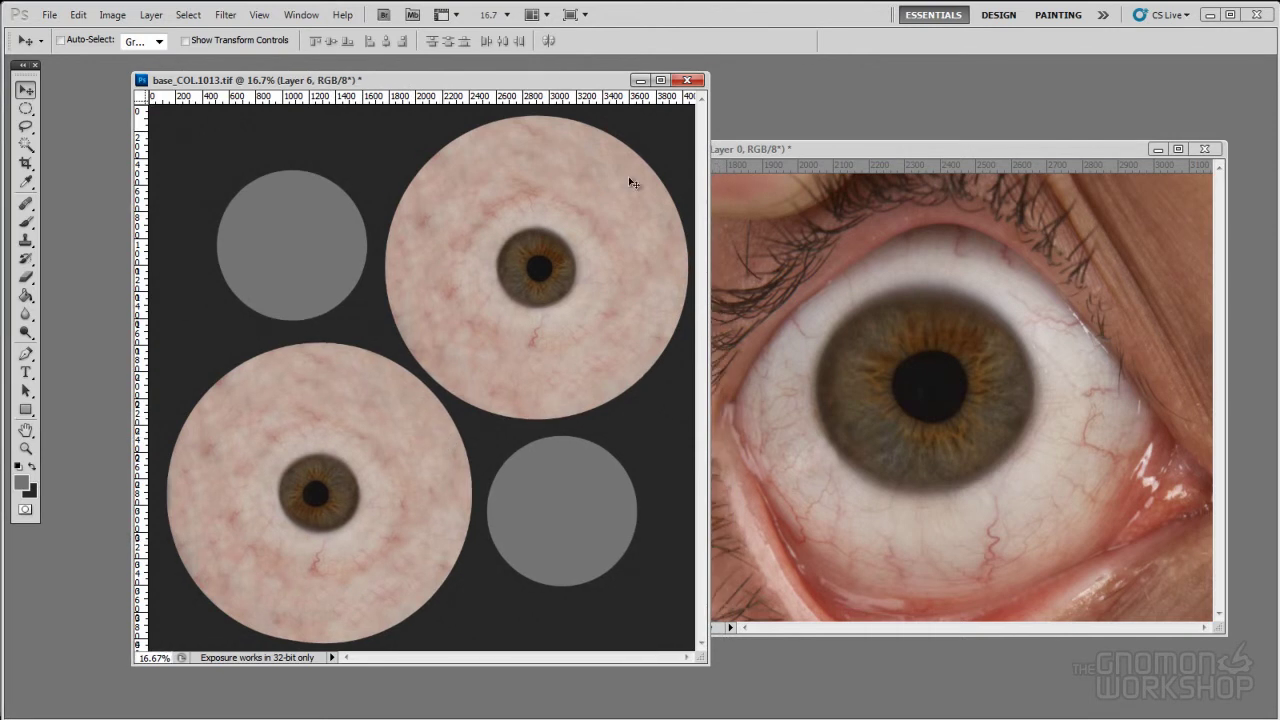
pyautogui.moveTo(580, 90); pyautogui.dragTo(607, 93)
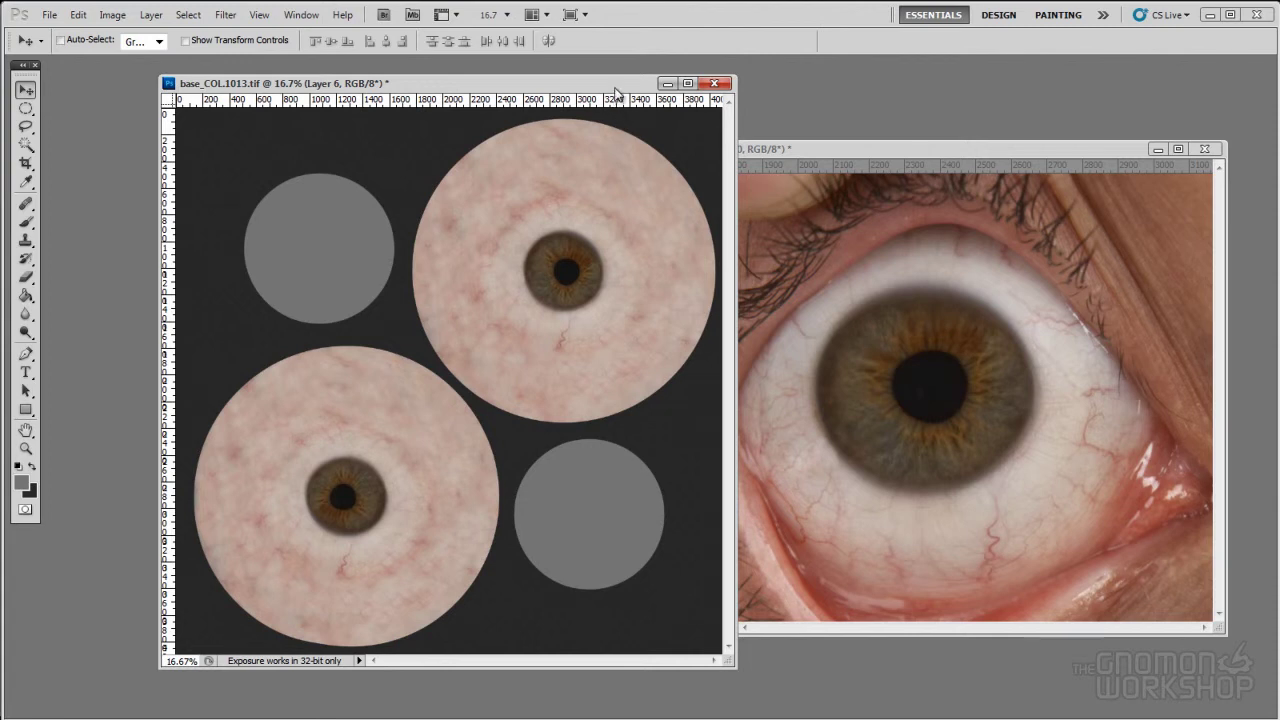
pyautogui.moveTo(617, 90); pyautogui.dragTo(639, 89)
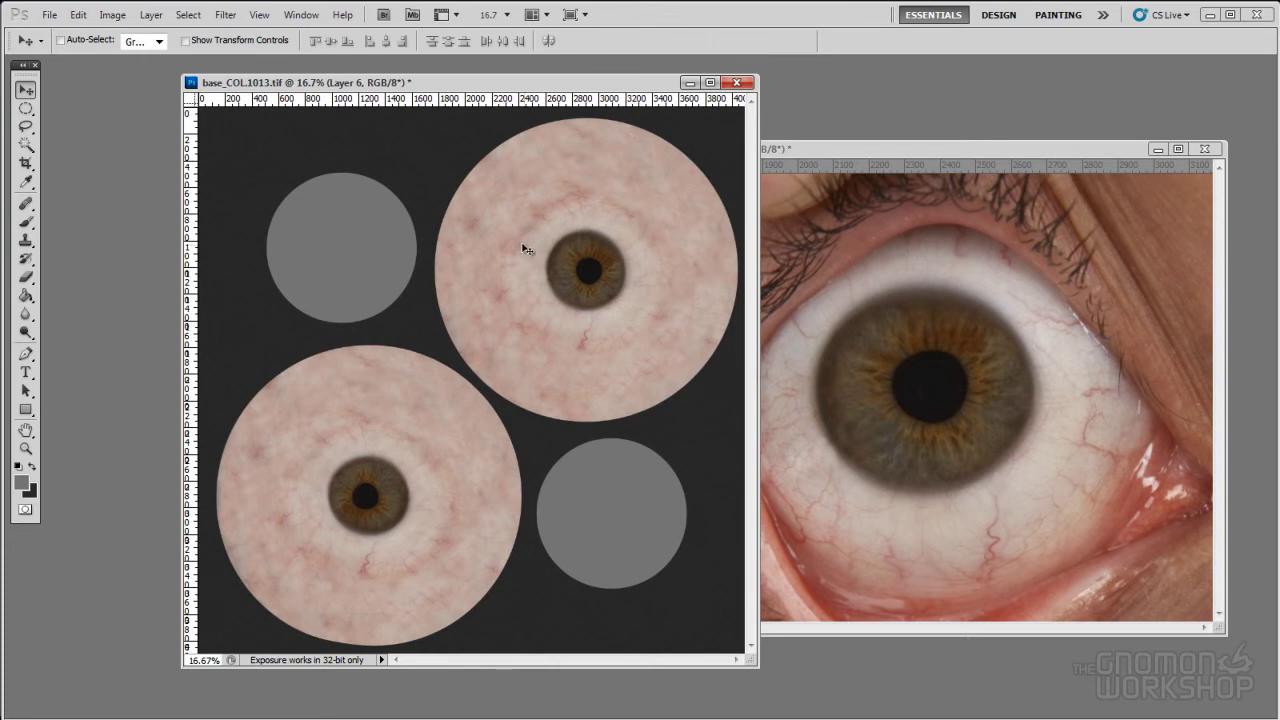
pyautogui.press('z')
pyautogui.moveTo(526, 228); pyautogui.dragTo(633, 316)
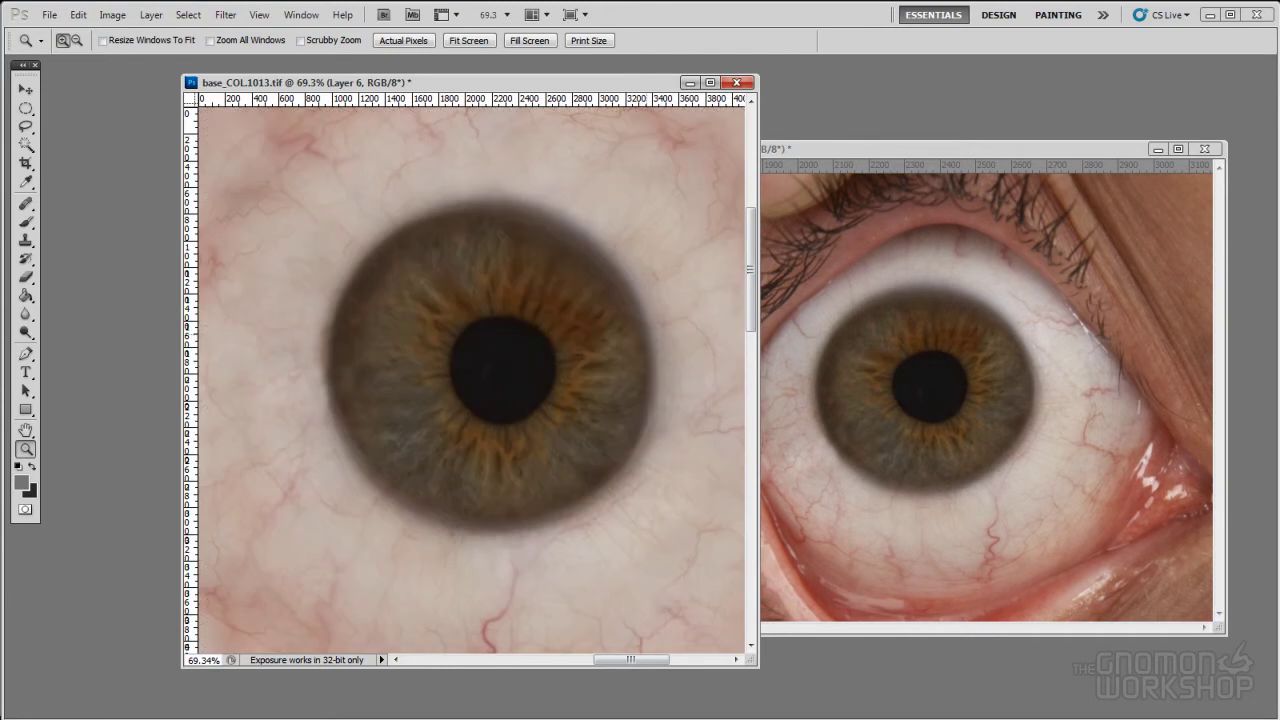
# Copy the upper-right eye's pupil and inner iris to a new layer and center the copy on the UV wireframe rings.
pyautogui.press('l')
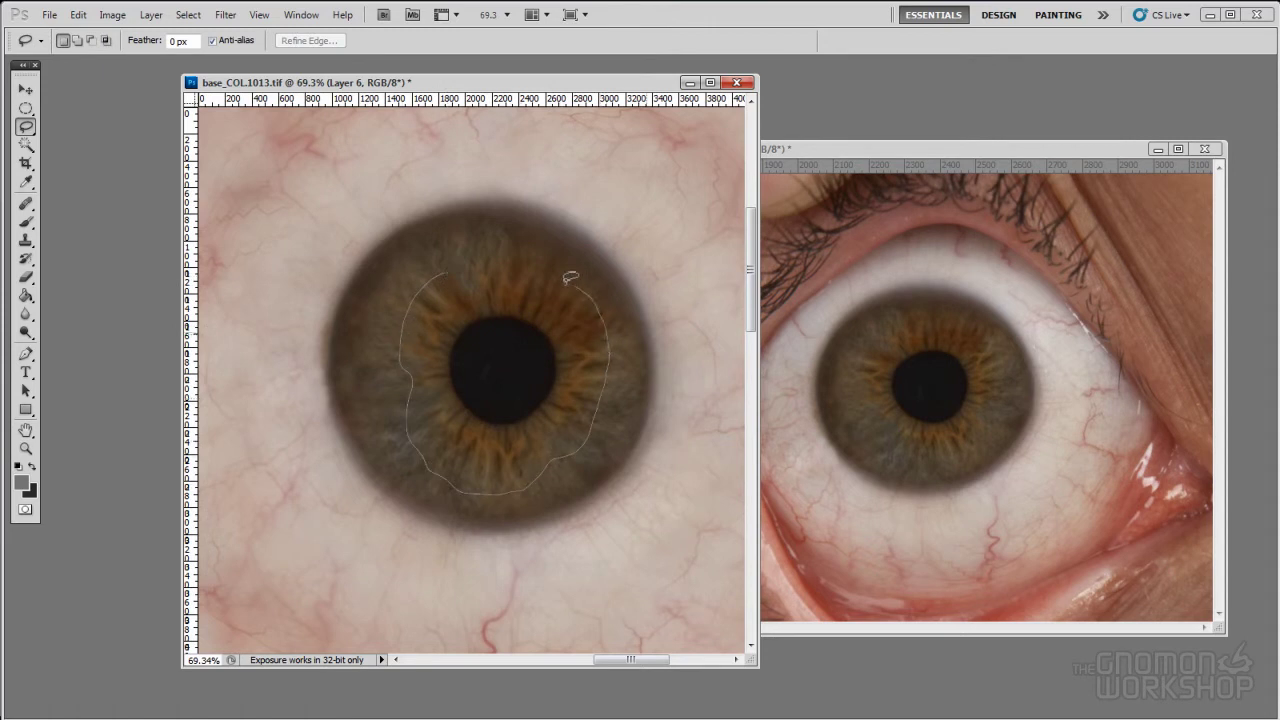
pyautogui.moveTo(550, 275); pyautogui.dragTo(470, 263)
pyautogui.hotkey('ctrl', 'j')
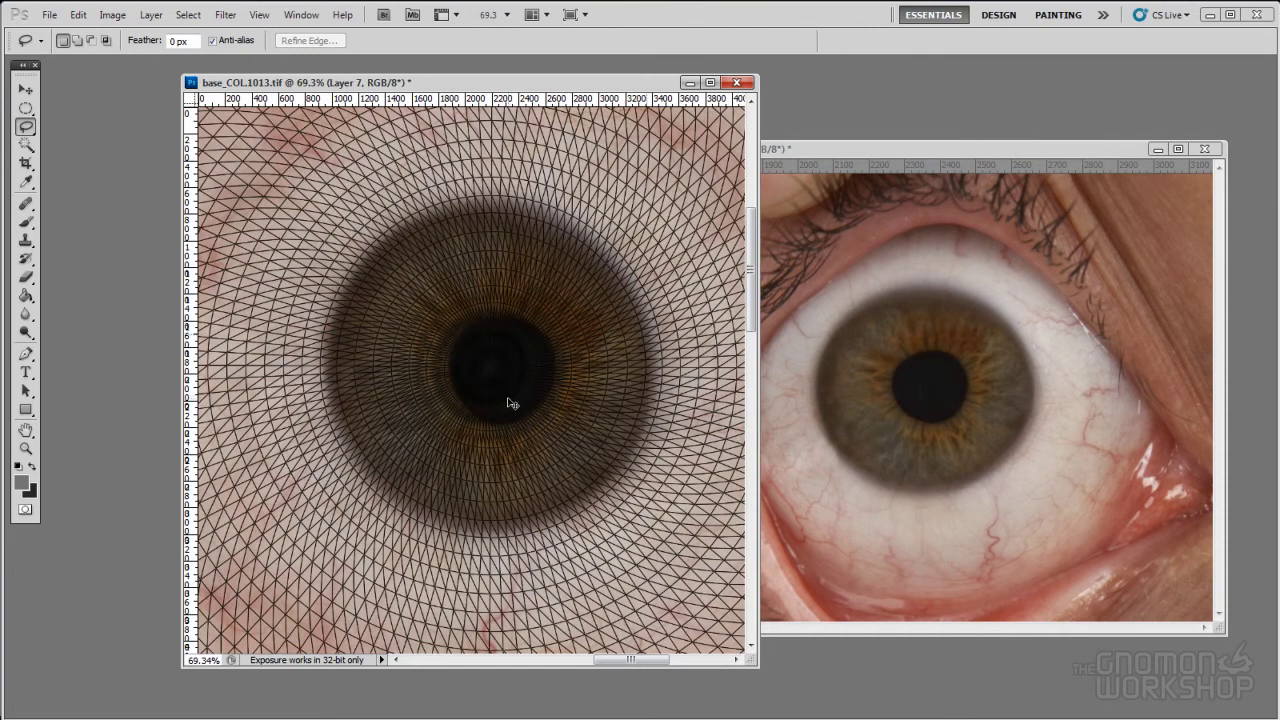
pyautogui.press('v')
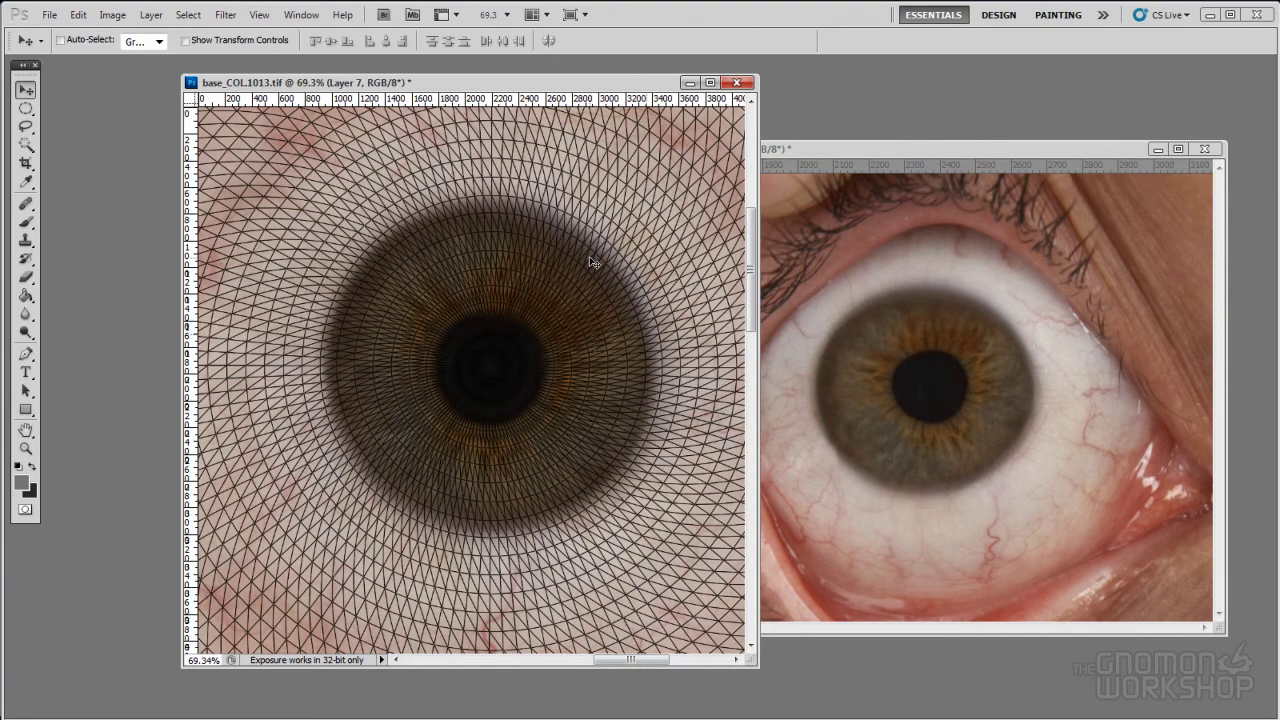
# Scale the upper-right pupil copy slightly in height and width so the pupil fits the round UV wireframe rings.
pyautogui.hotkey('ctrl', 't')
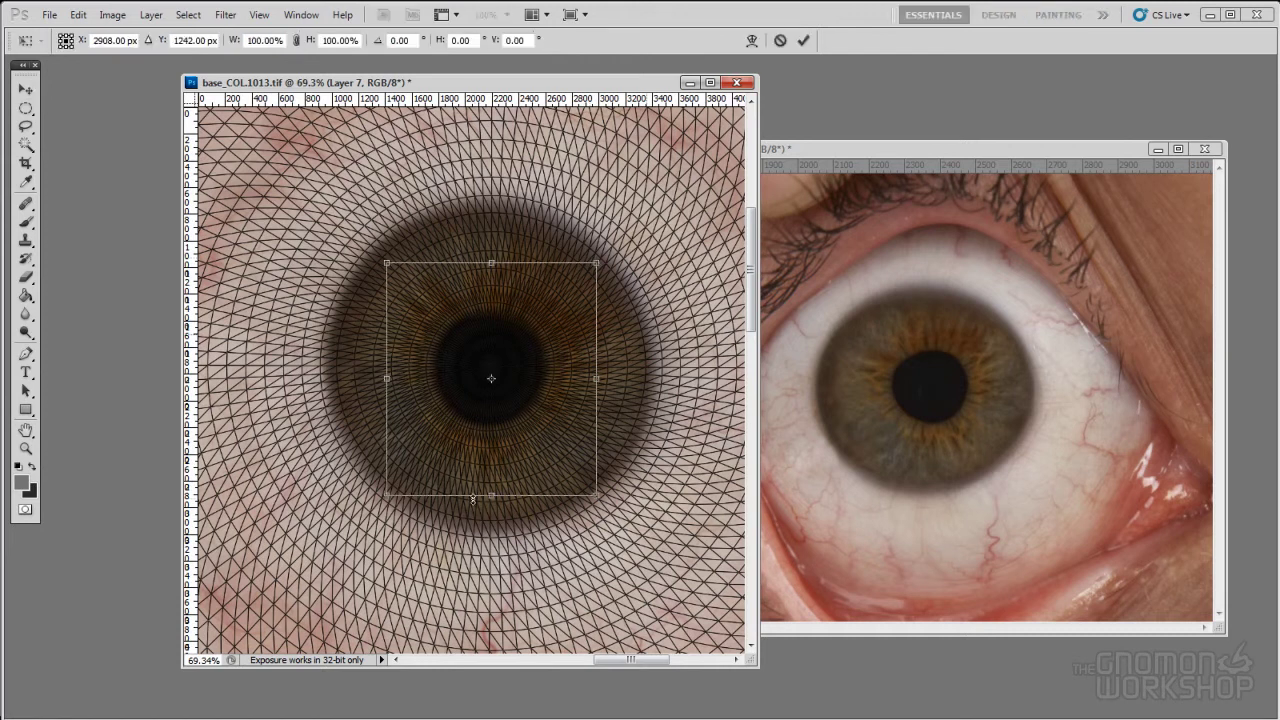
pyautogui.moveTo(491, 494); pyautogui.dragTo(491, 491)
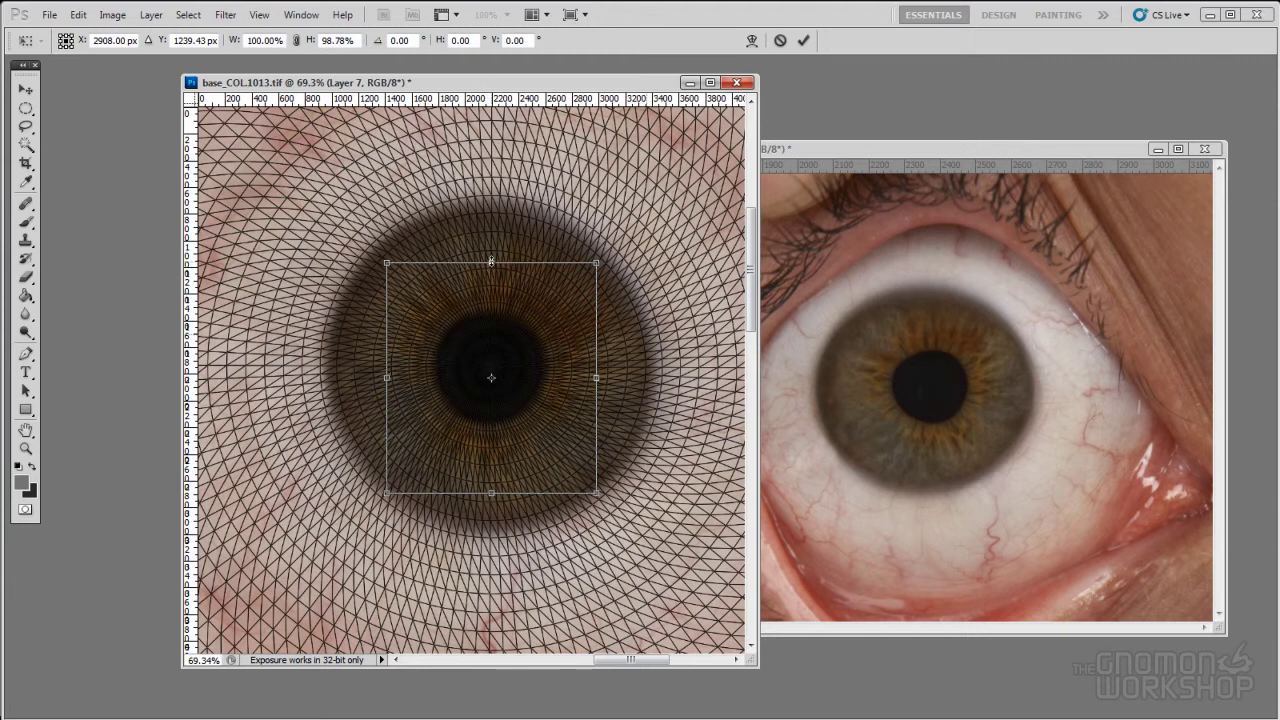
pyautogui.moveTo(491, 263); pyautogui.dragTo(491, 261)
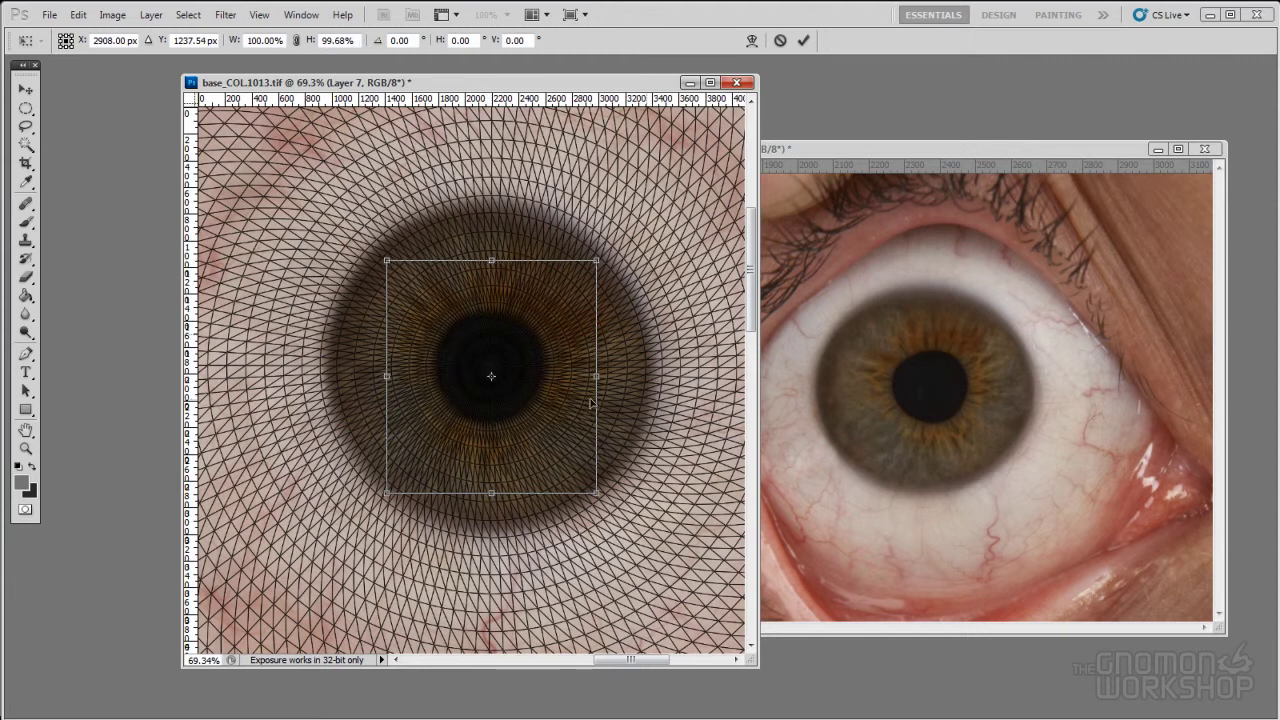
pyautogui.moveTo(597, 376); pyautogui.dragTo(595, 378)
pyautogui.press('Return')
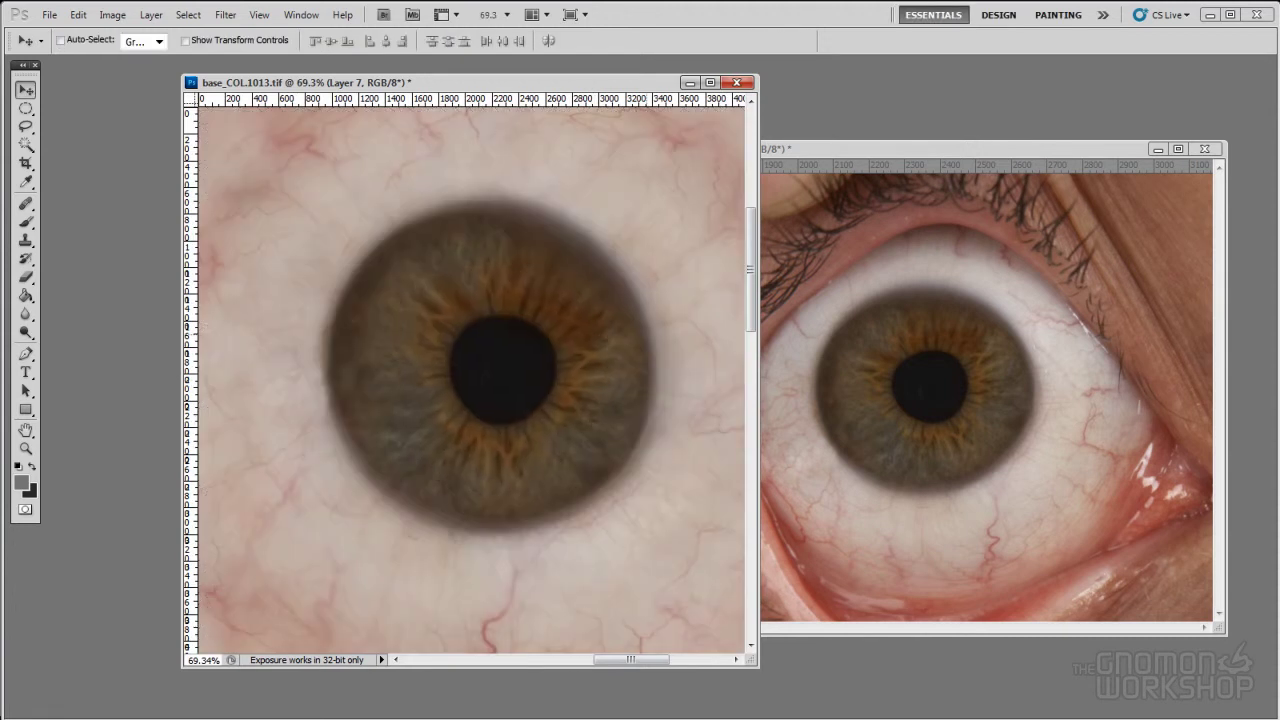
pyautogui.press('e')
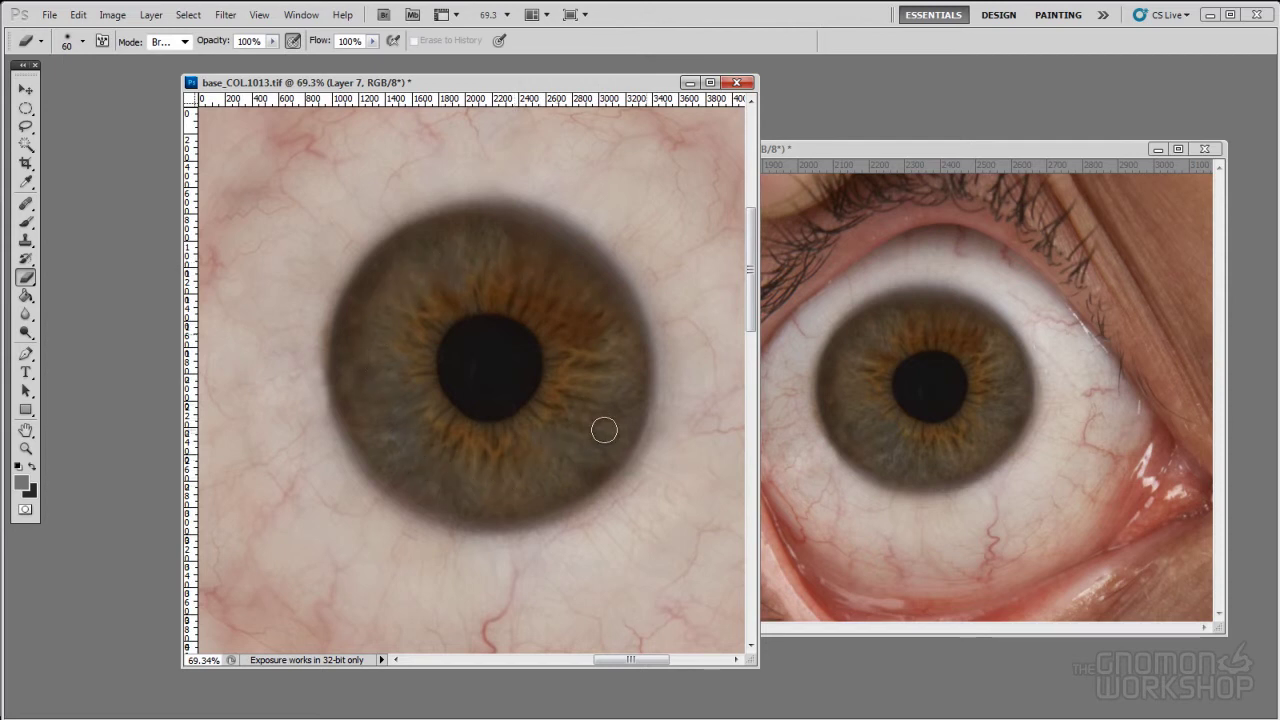
# Copy the lower-left eye's pupil and inner iris to a new layer.
pyautogui.hotkey('ctrl', 'Tab')
pyautogui.hotkey('ctrl', '-')
pyautogui.hotkey('ctrl', '-')
pyautogui.hotkey('ctrl', '-')
pyautogui.hotkey('ctrl', '-')
pyautogui.hotkey('ctrl', '-')
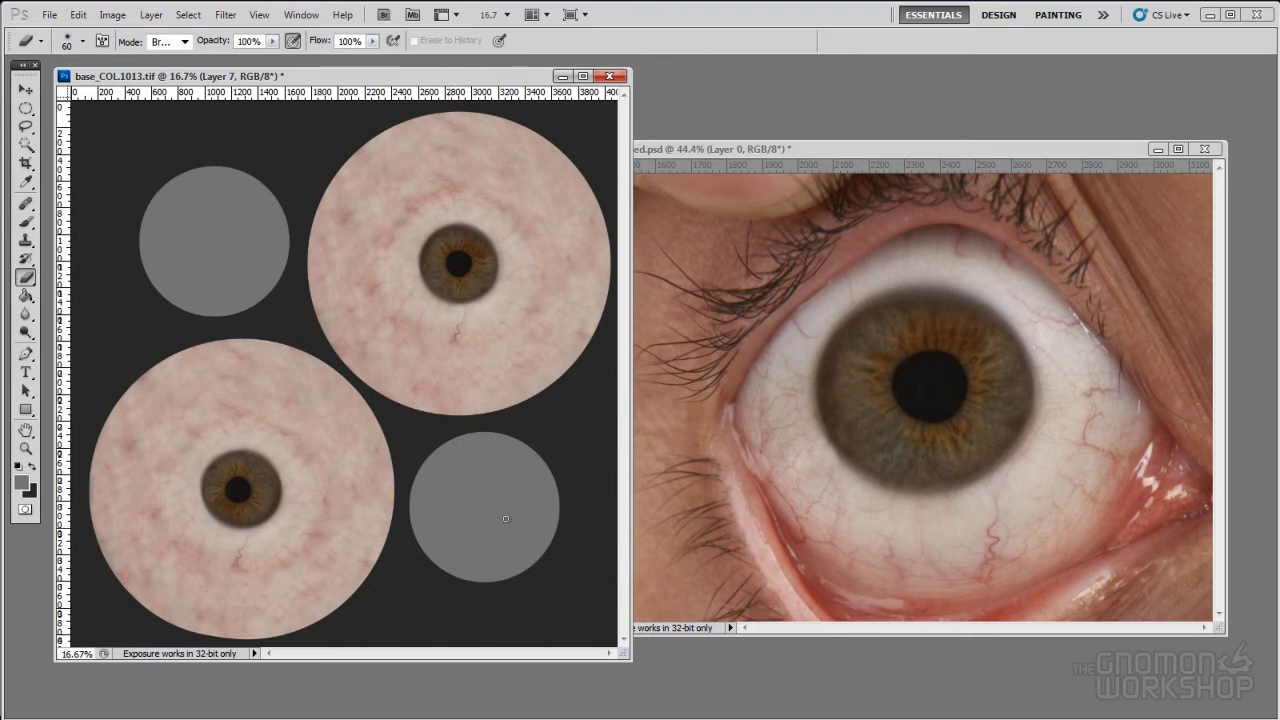
pyautogui.press('z')
pyautogui.moveTo(180, 428); pyautogui.dragTo(311, 549)
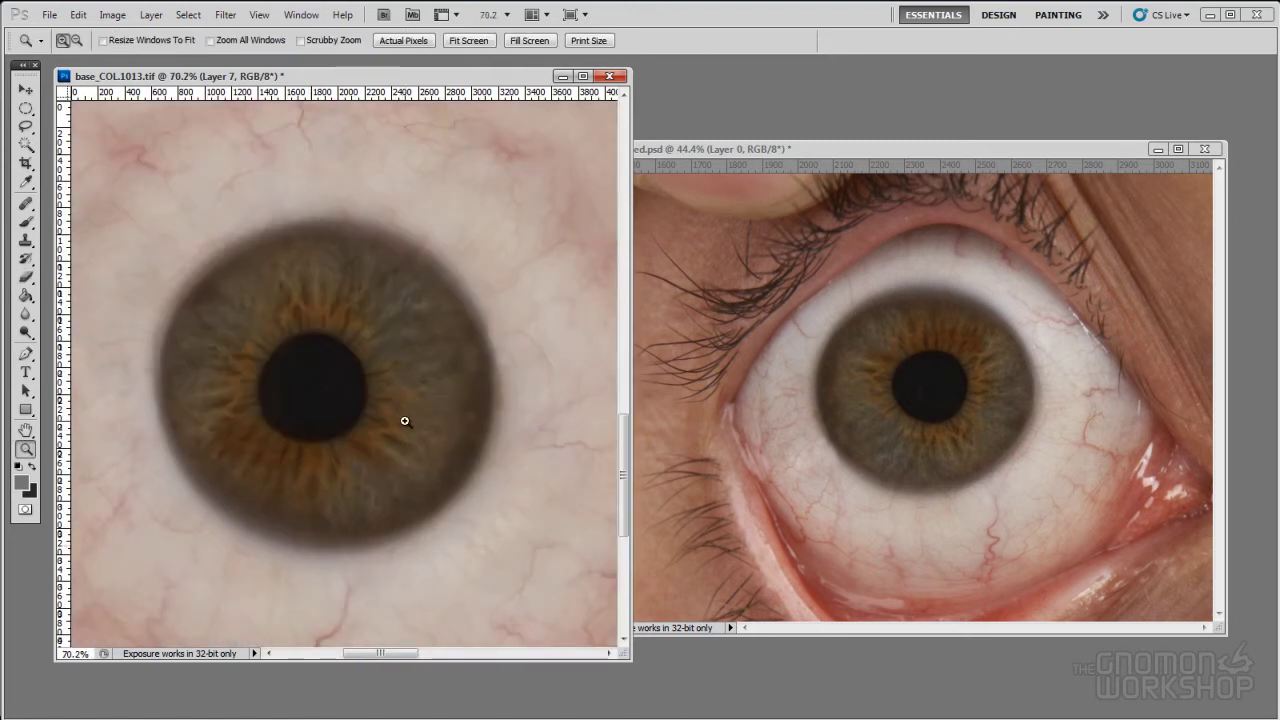
pyautogui.press('l')
pyautogui.moveTo(274, 293)
pyautogui.mouseDown()
pyautogui.moveTo(208, 360)
pyautogui.moveTo(218, 432)
pyautogui.moveTo(296, 488)
pyautogui.moveTo(400, 447)
pyautogui.moveTo(398, 320)
pyautogui.moveTo(300, 283)
pyautogui.moveTo(278, 291)
pyautogui.mouseUp()
pyautogui.hotkey('ctrl', 'j')
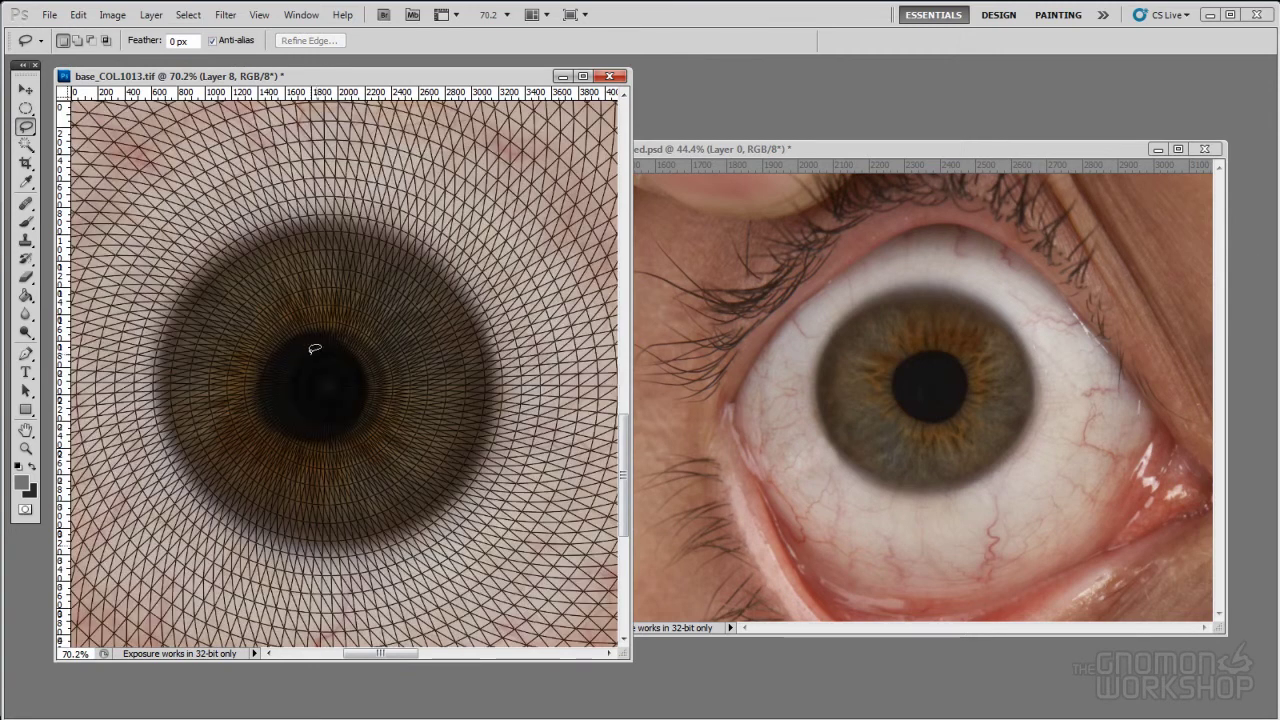
# Move the lower-left pupil copy to the center of the eye and rotate it clockwise to change its iris pattern.
pyautogui.press('v')
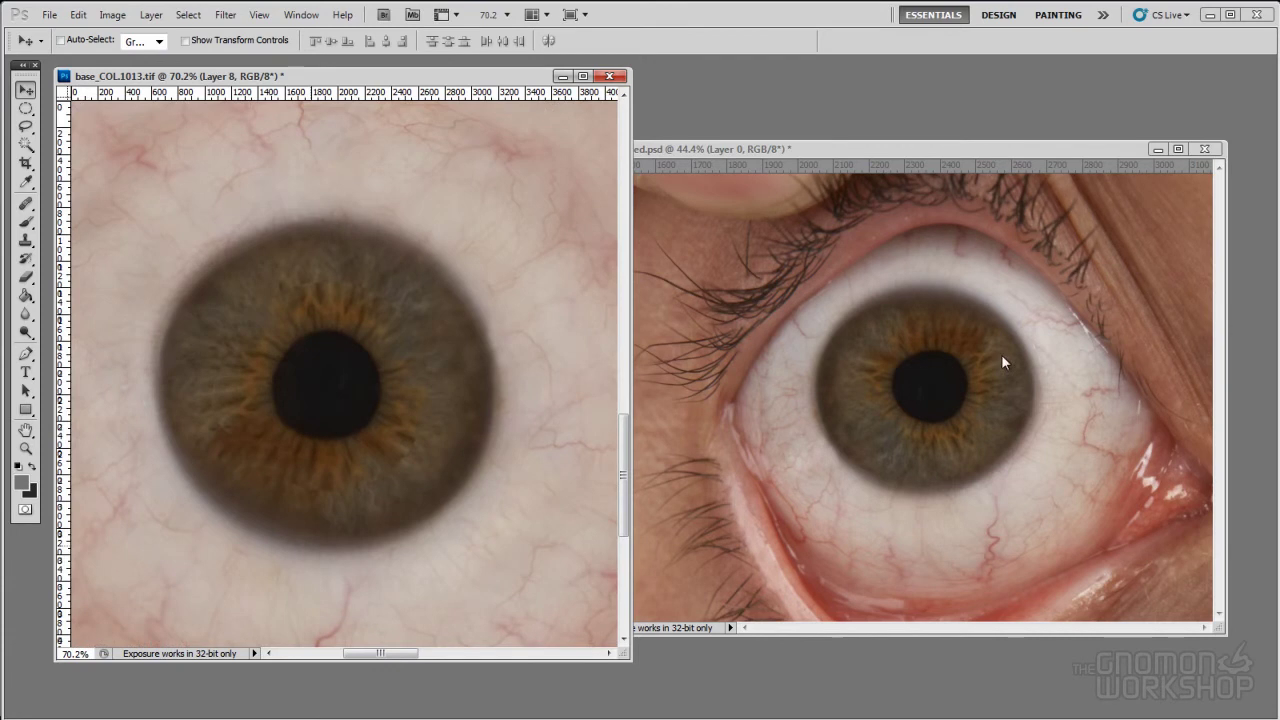
pyautogui.press('e')
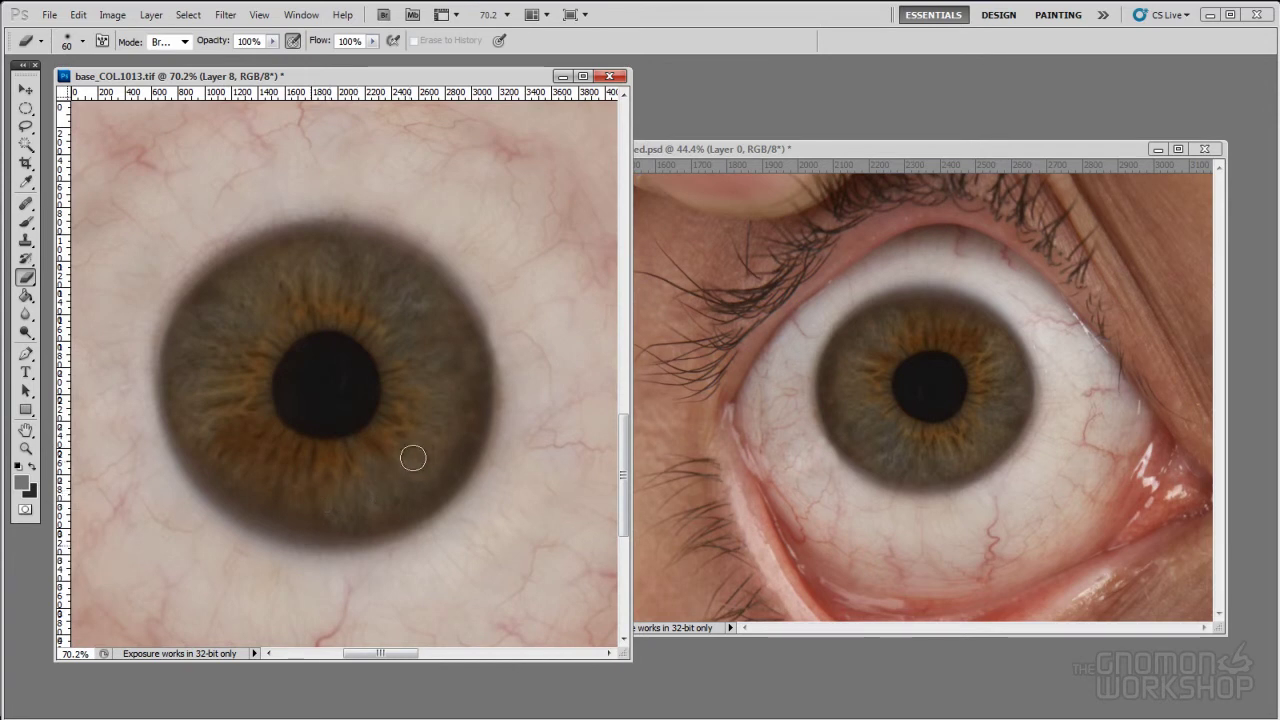
pyautogui.hotkey('ctrl', 't')
pyautogui.moveTo(474, 289); pyautogui.dragTo(428, 532)
pyautogui.press('Return')
pyautogui.press('e')
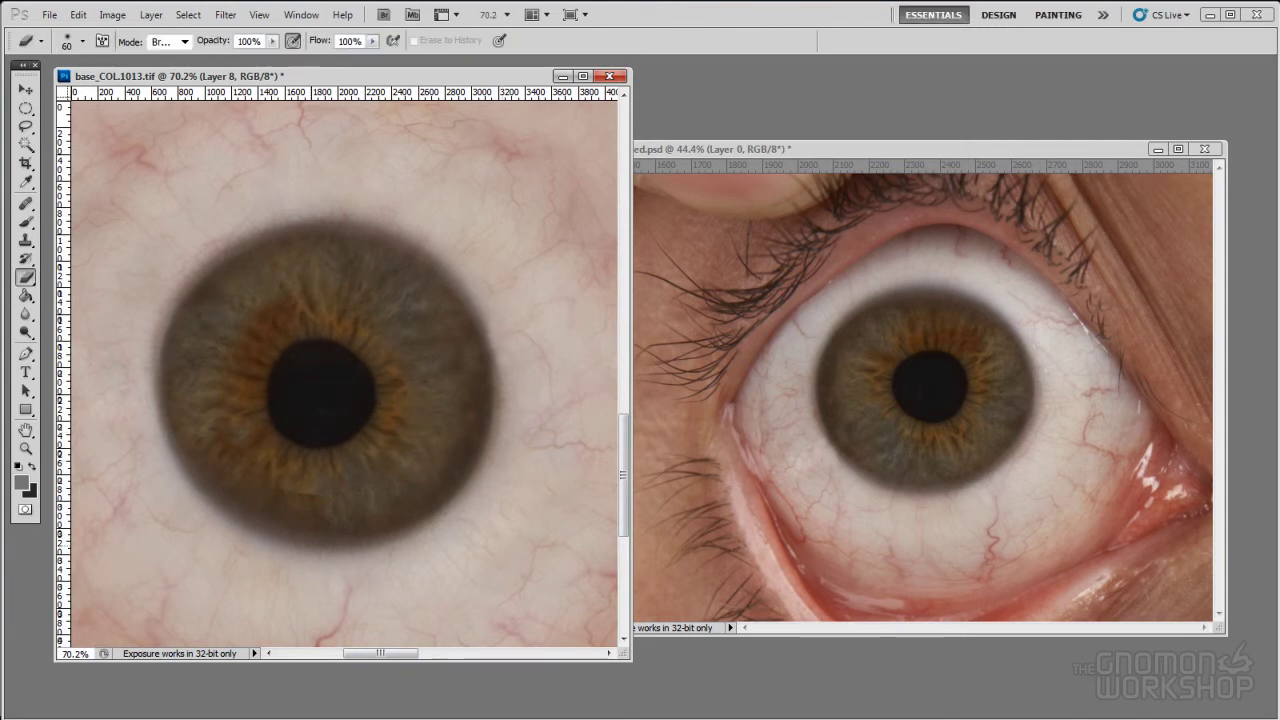
# Recenter the rotated lower-left pupil copy on the UV wireframe rings.
pyautogui.press('v')
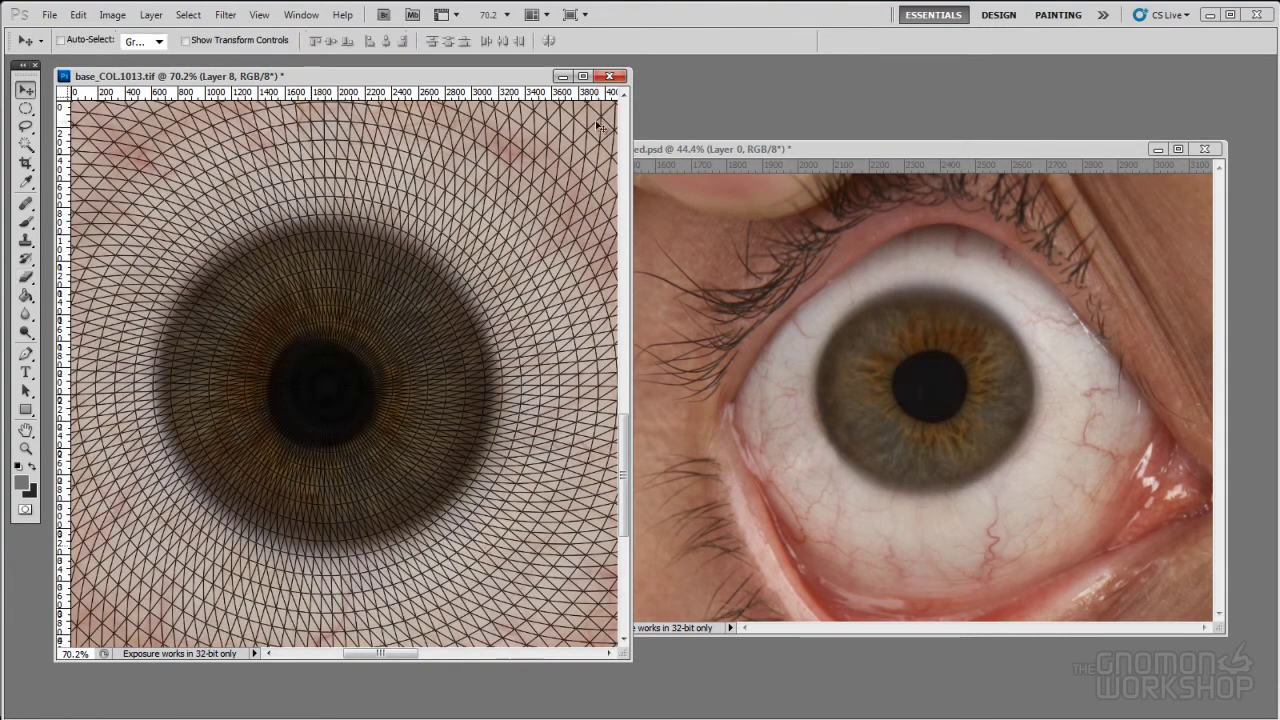
pyautogui.moveTo(351, 449); pyautogui.dragTo(357, 443)
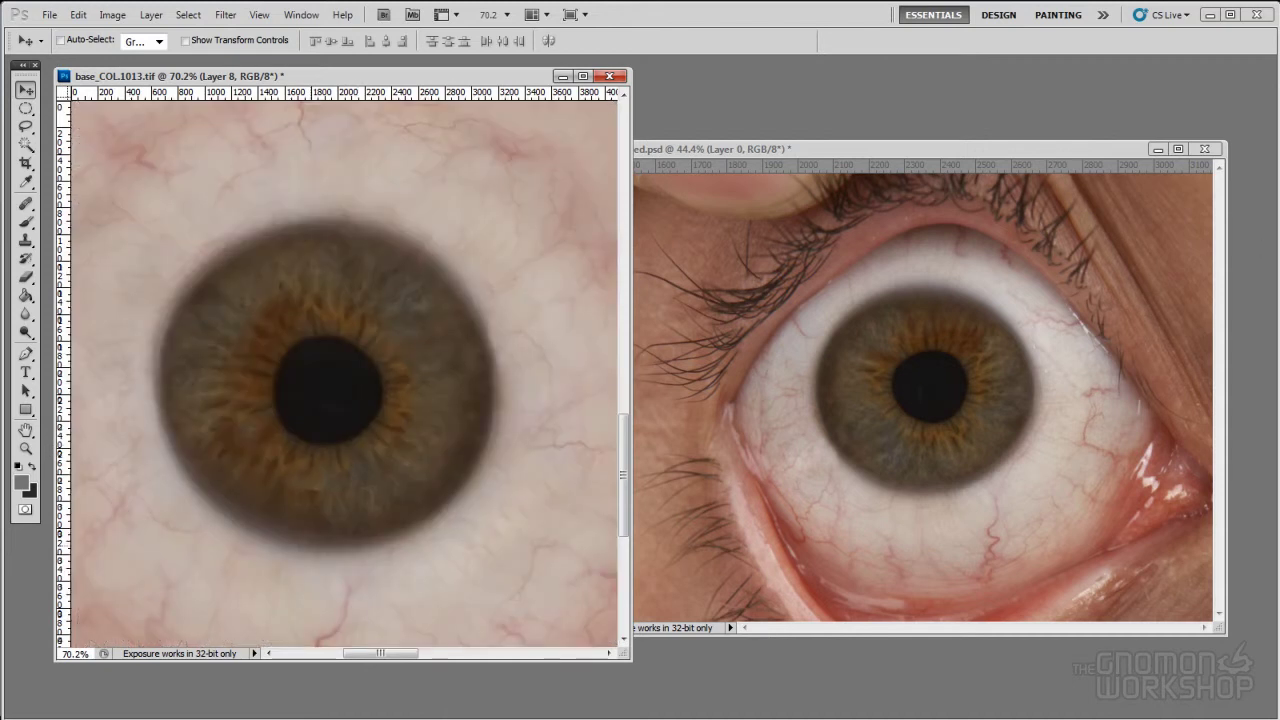
pyautogui.press('e')
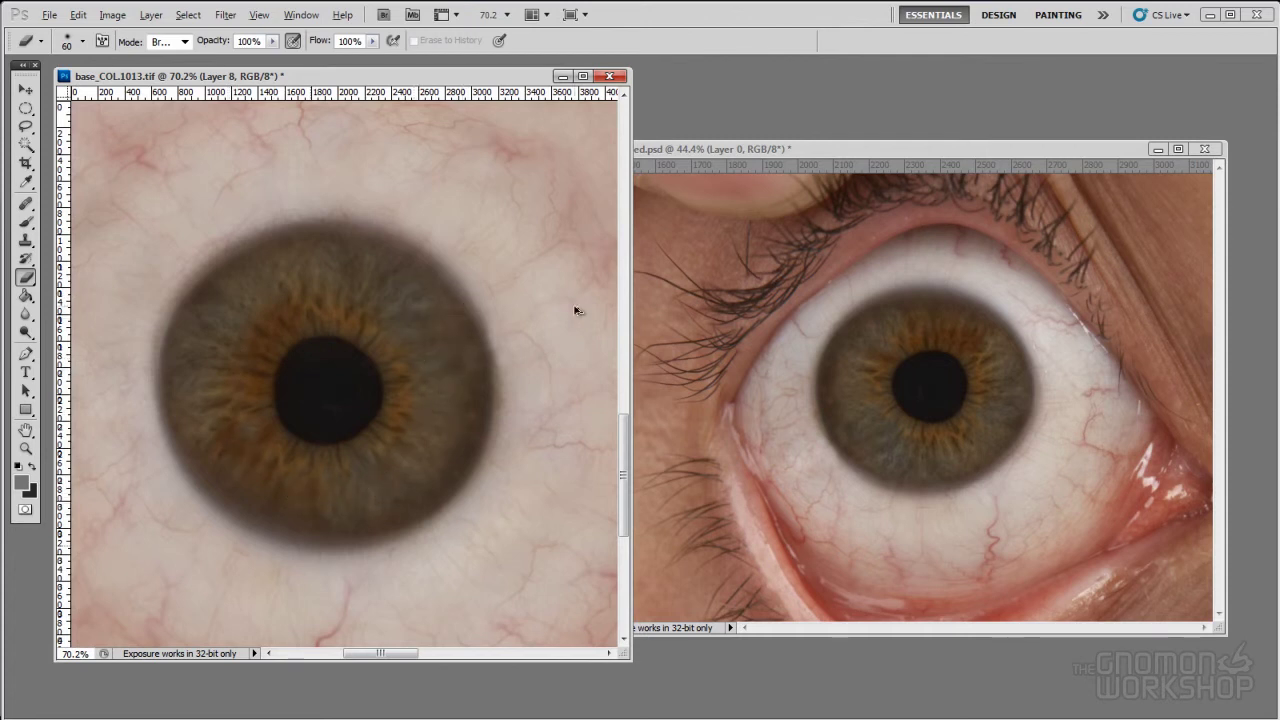
# Merge the two pupil copies into a single layer named pupils.
pyautogui.hotkey('ctrl', '-')
pyautogui.hotkey('ctrl', '-')
pyautogui.hotkey('ctrl', '-')
pyautogui.hotkey('ctrl', '-')
pyautogui.hotkey('ctrl', '-')
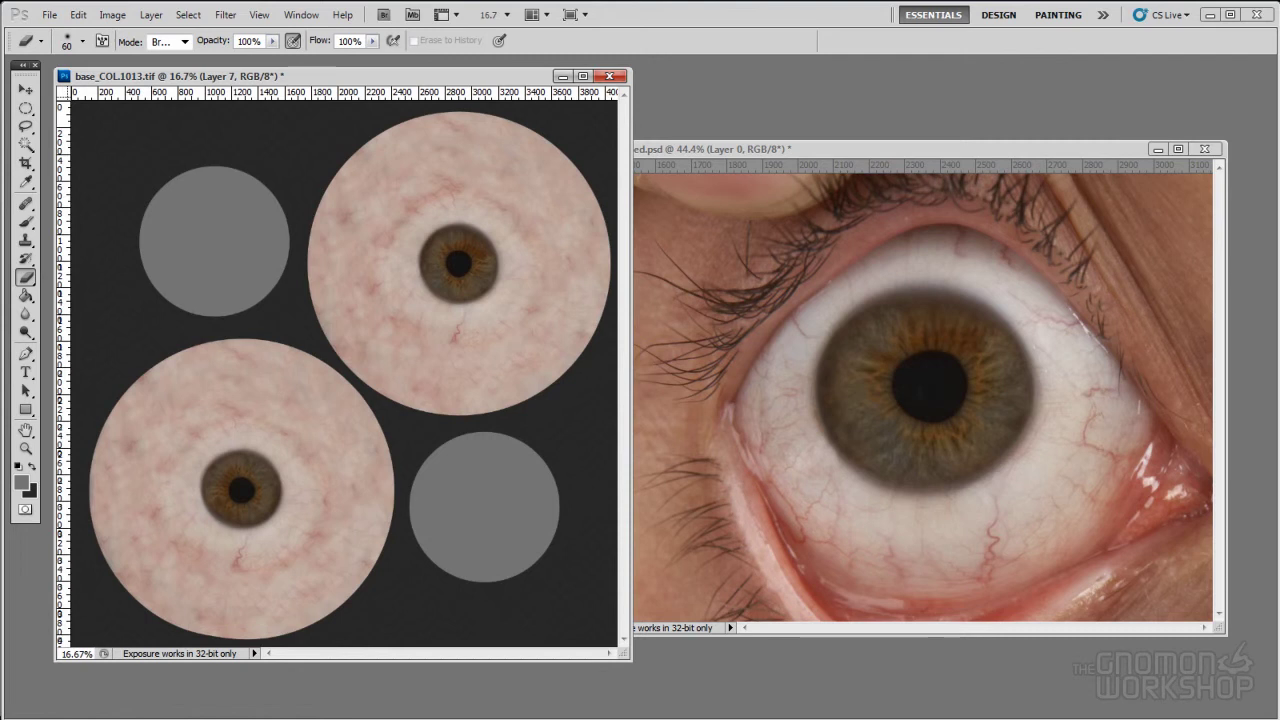
pyautogui.hotkey('ctrl', 'e')
pyautogui.moveTo(500, 78); pyautogui.dragTo(541, 78)
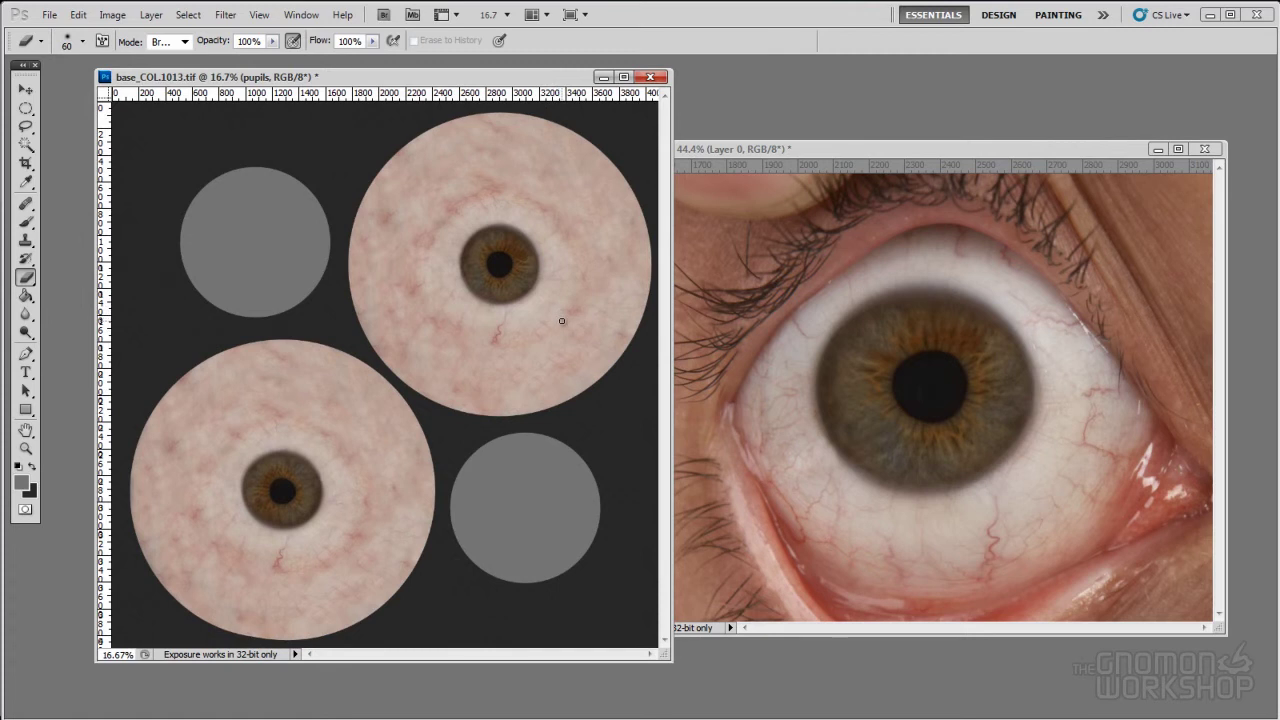
# Save a TIFF copy of the texture as eyeBase.tif in the eyes folder, discarding the layers.
pyautogui.hotkey('ctrl', 'shift', 's')
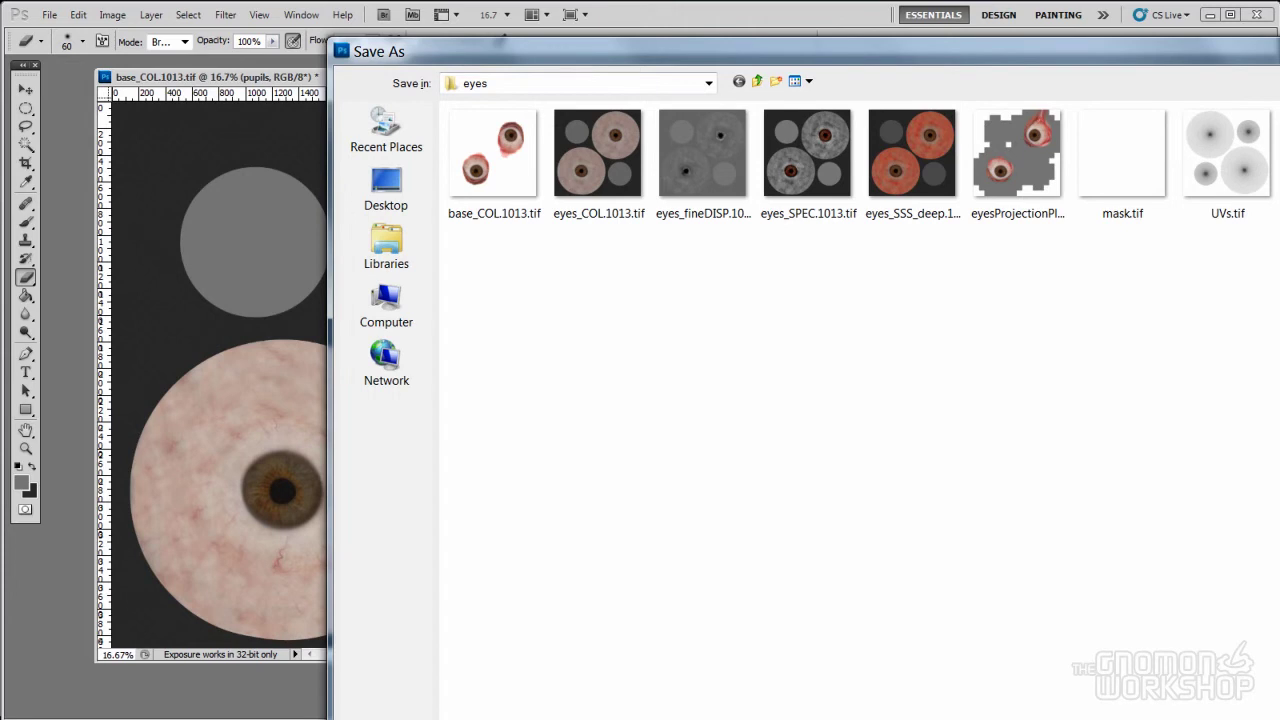
pyautogui.press('Return')
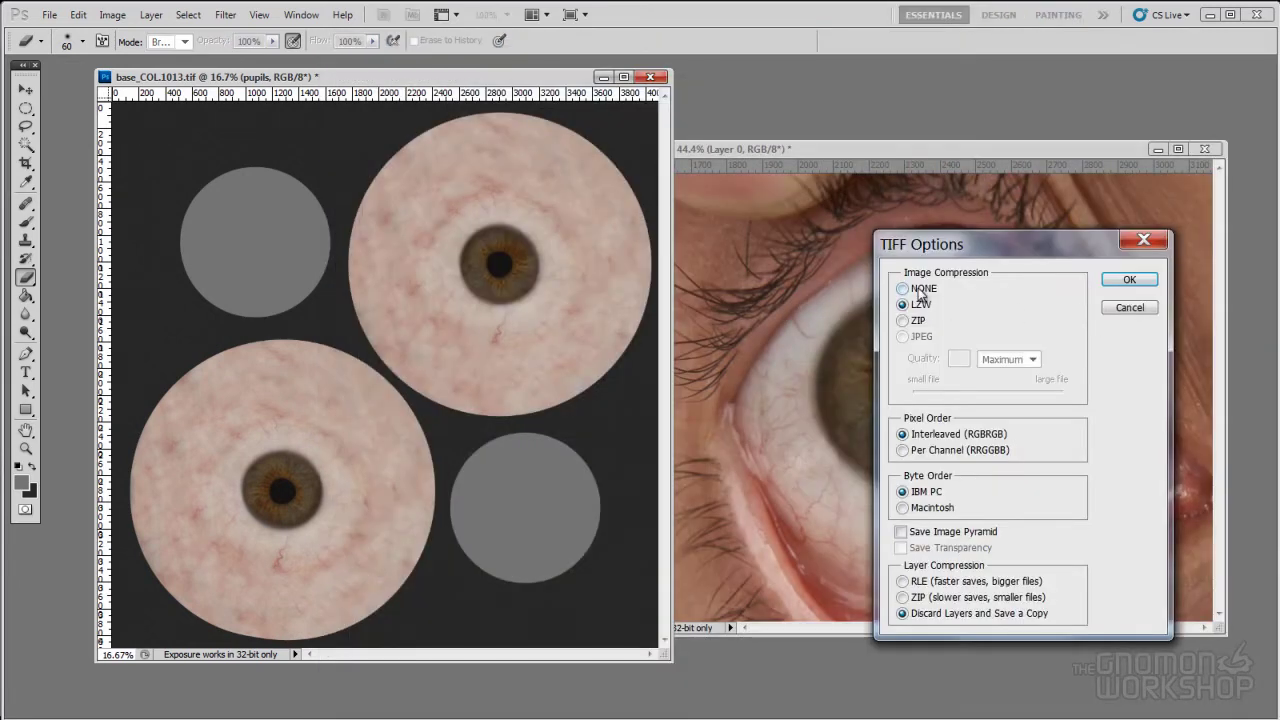
pyautogui.click(1128, 280)
# Switch to Mari and add a new layer named eyeBaseFromPS above the base layer.
pyautogui.moveTo(514, 84); pyautogui.dragTo(506, 92)
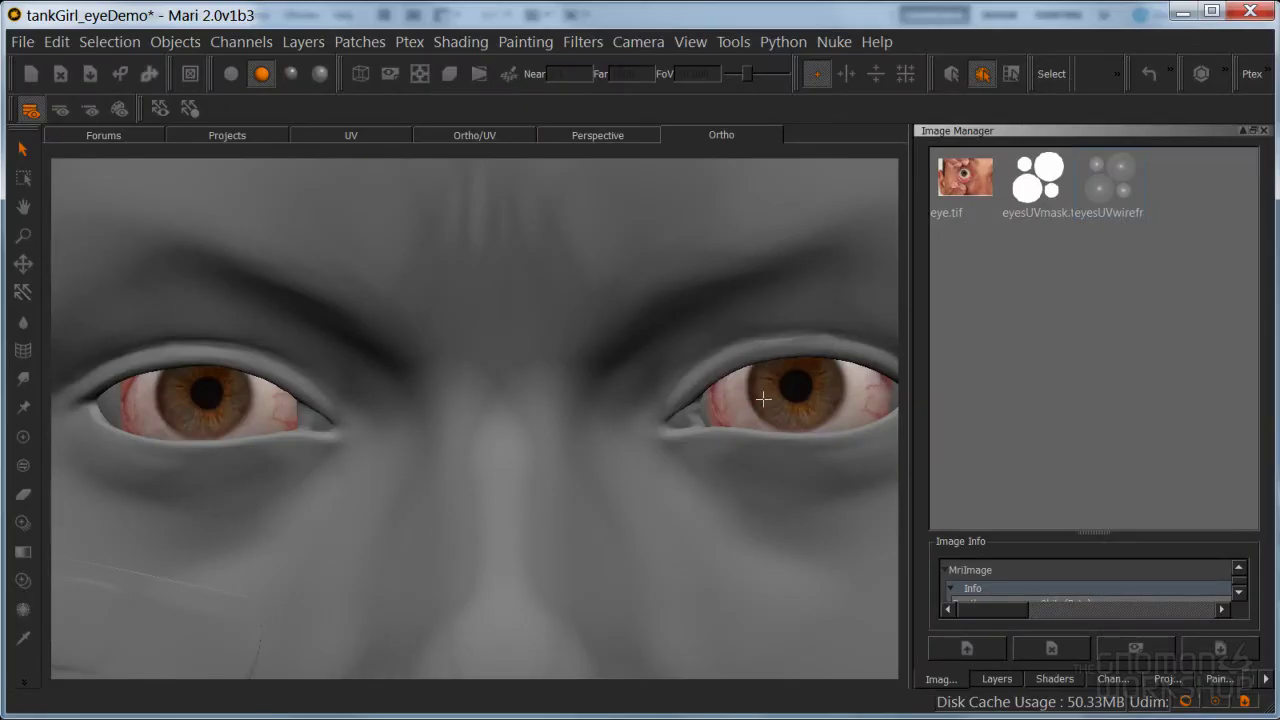
pyautogui.keyDown('alt'); pyautogui.moveTo(763, 399); pyautogui.dragTo(774, 447, button='right'); pyautogui.keyUp('alt')
pyautogui.click(997, 679)
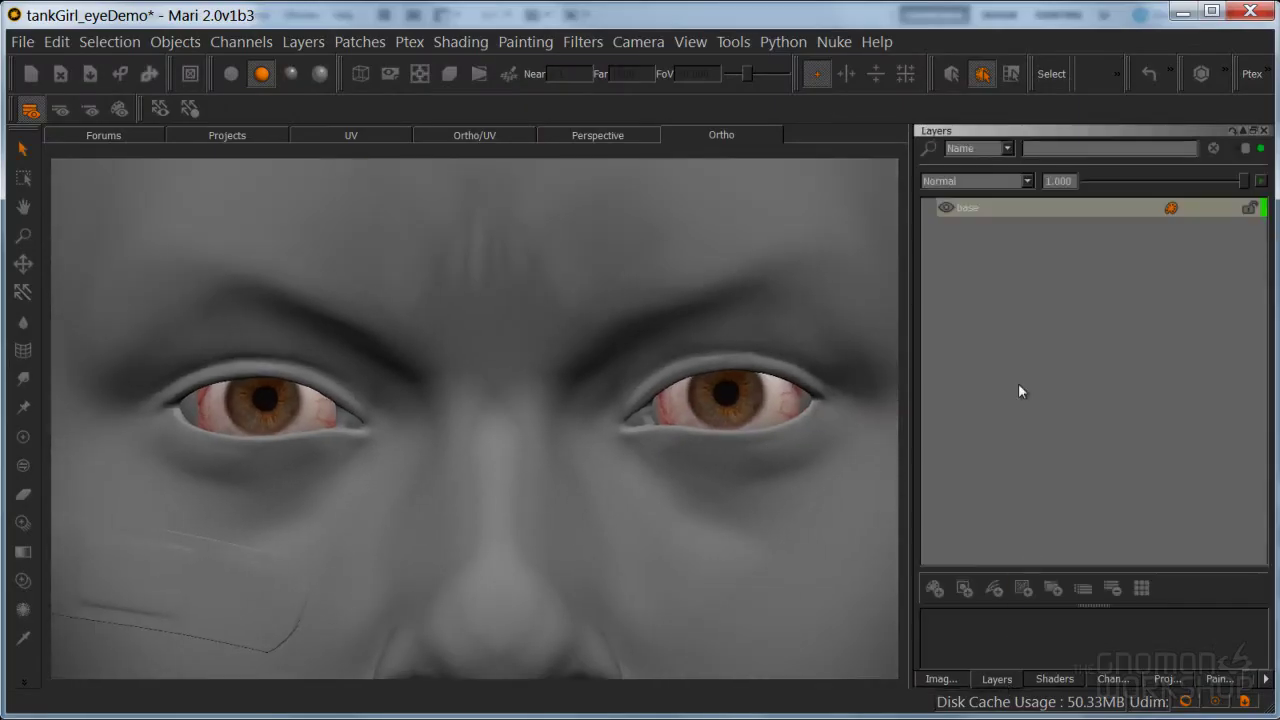
pyautogui.click(934, 588)
pyautogui.doubleClick(970, 207)
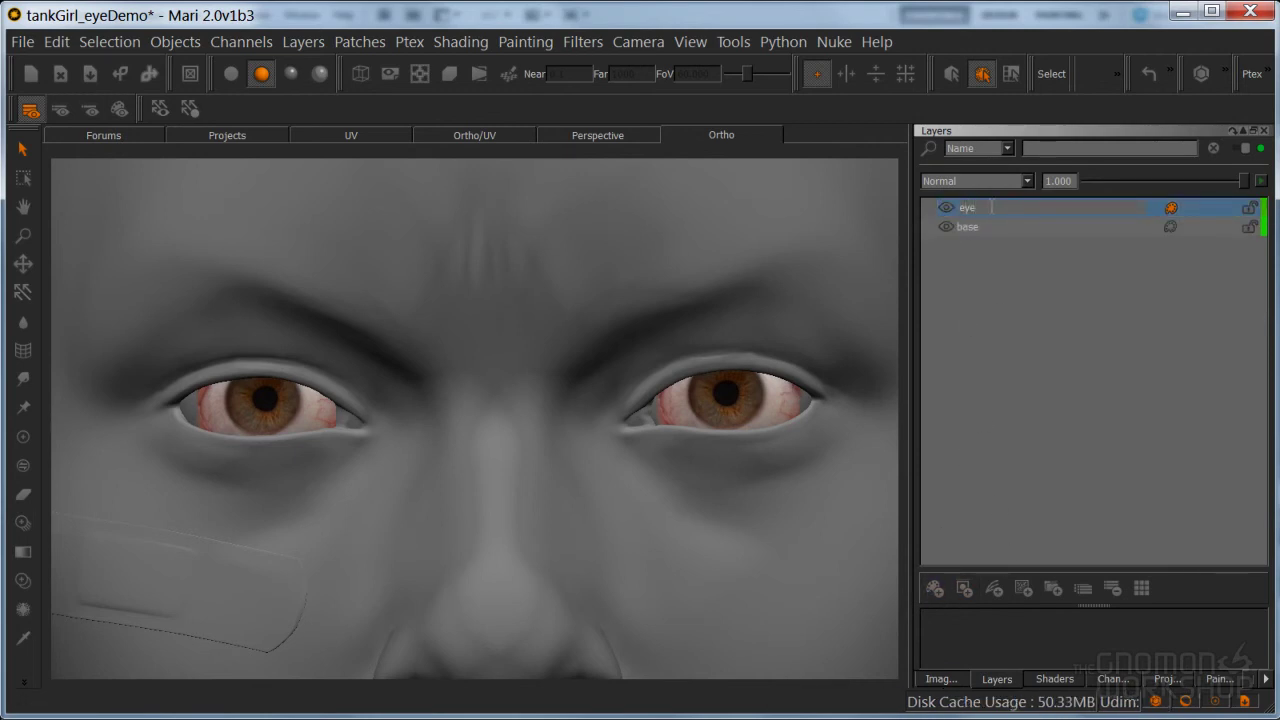
pyautogui.write('eyeBaseFromPS')
pyautogui.press('Return')
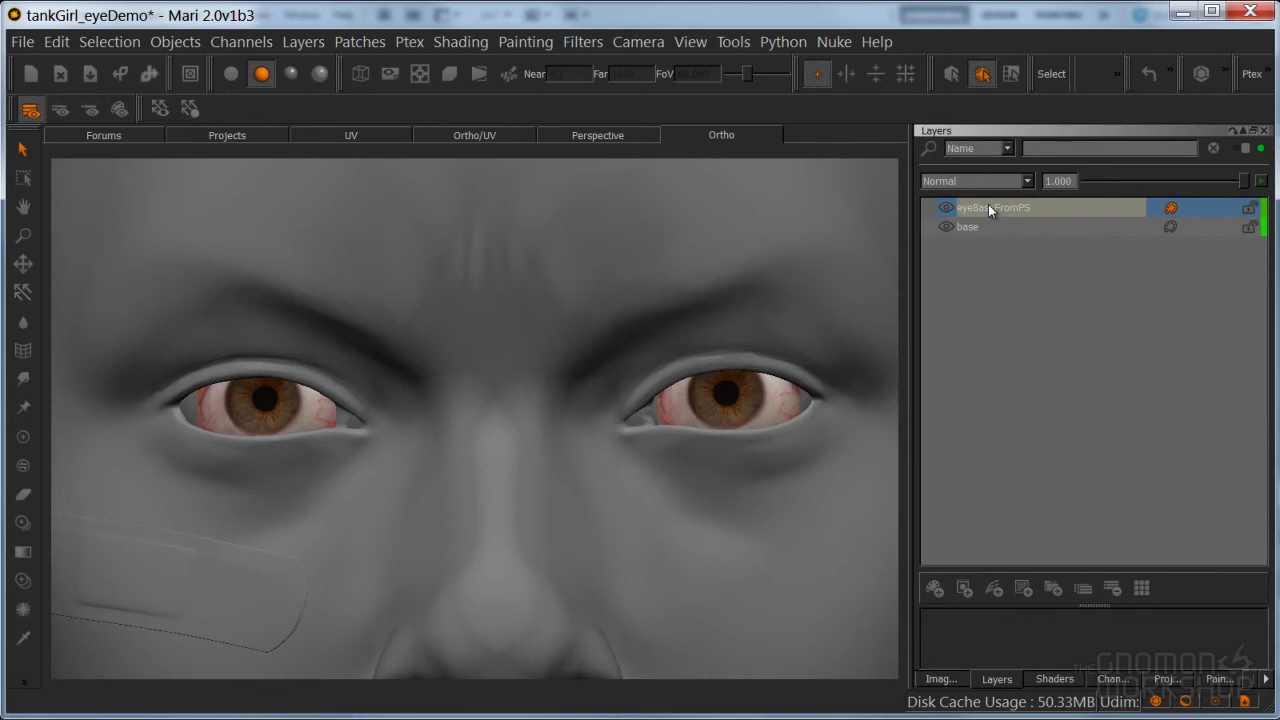
# Select the eyes' patch 1013 and import eyeBase.tif onto it in the eyeBaseFromPS layer.
pyautogui.click(743, 402)
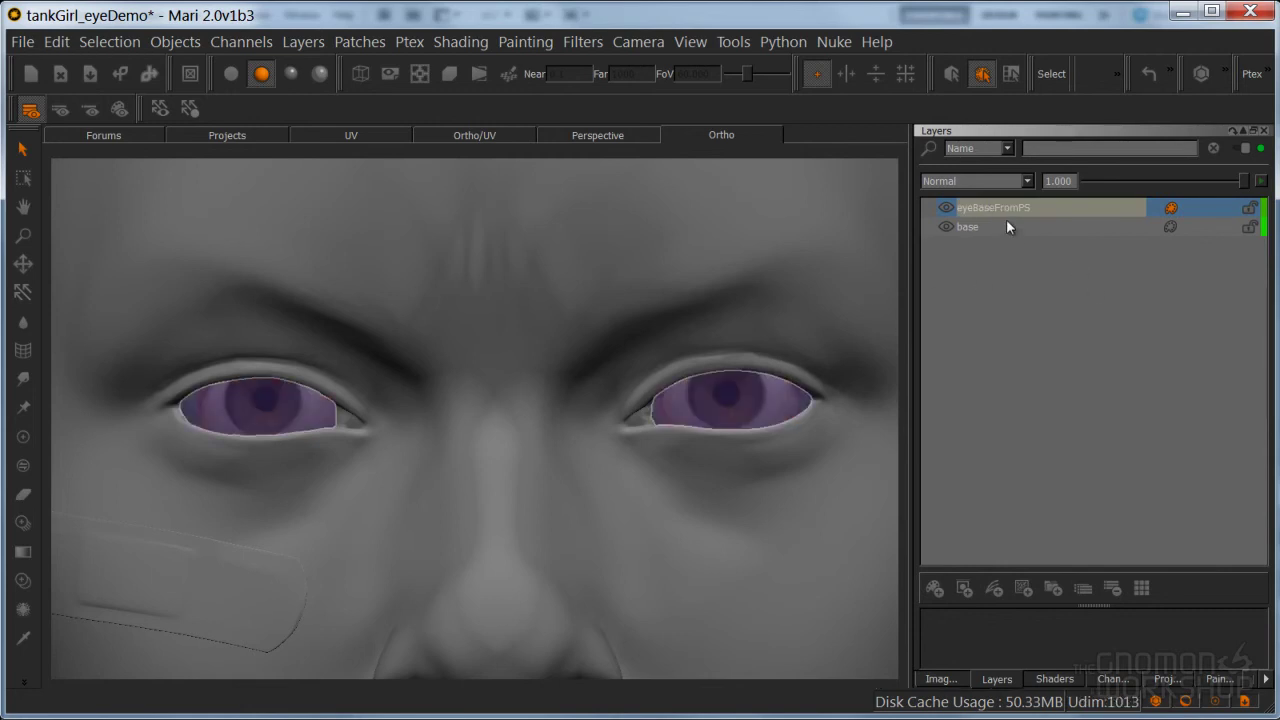
pyautogui.rightClick(1013, 207)
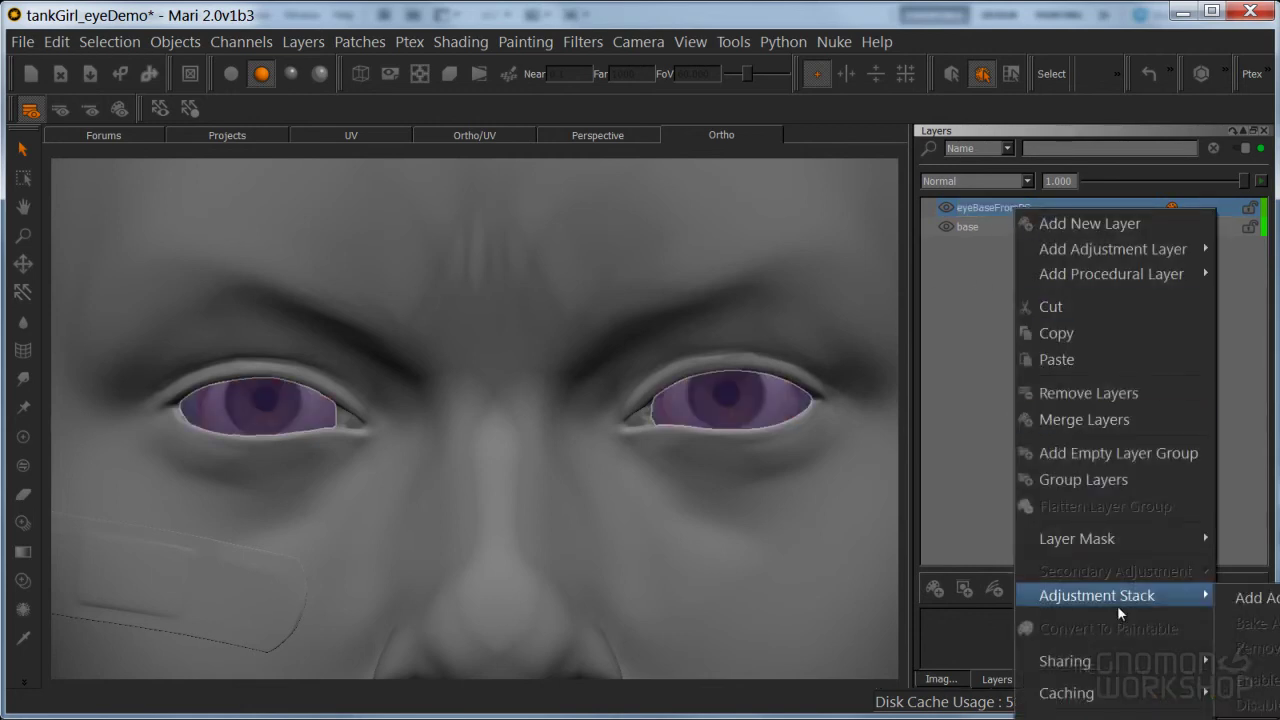
pyautogui.click(1075, 716)
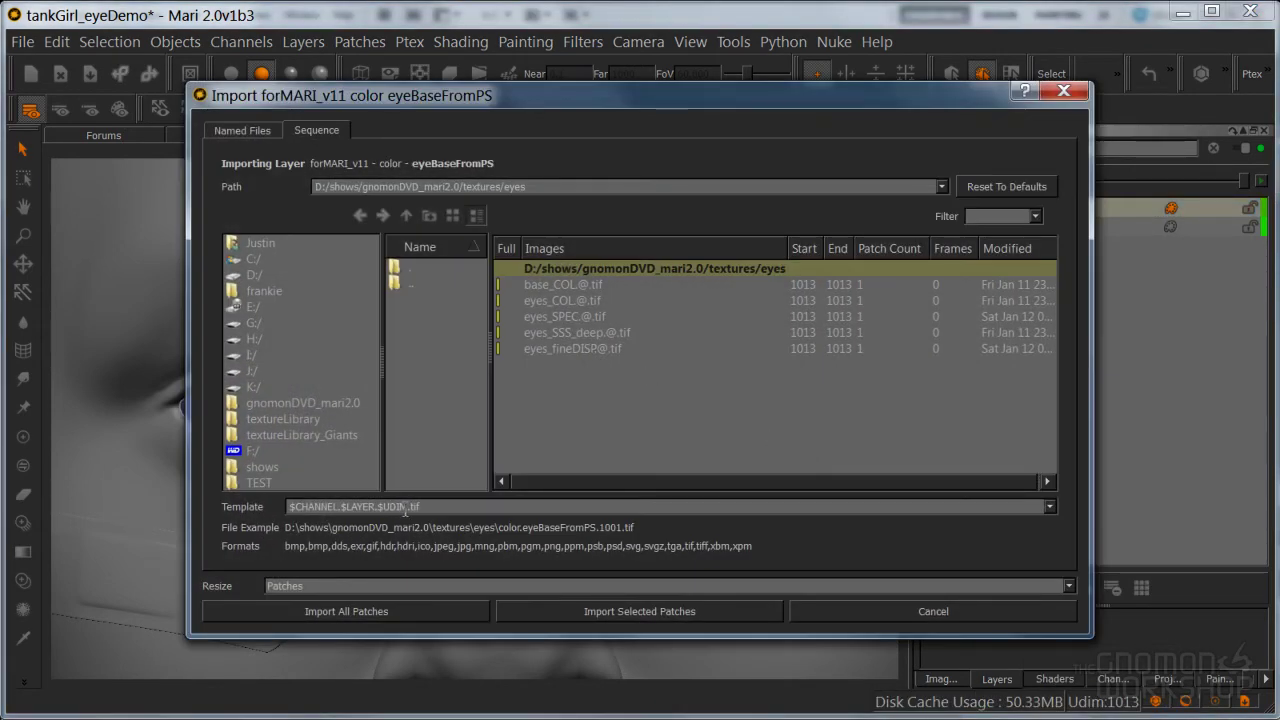
pyautogui.moveTo(412, 507); pyautogui.dragTo(262, 500)
pyautogui.press('BackSpace')
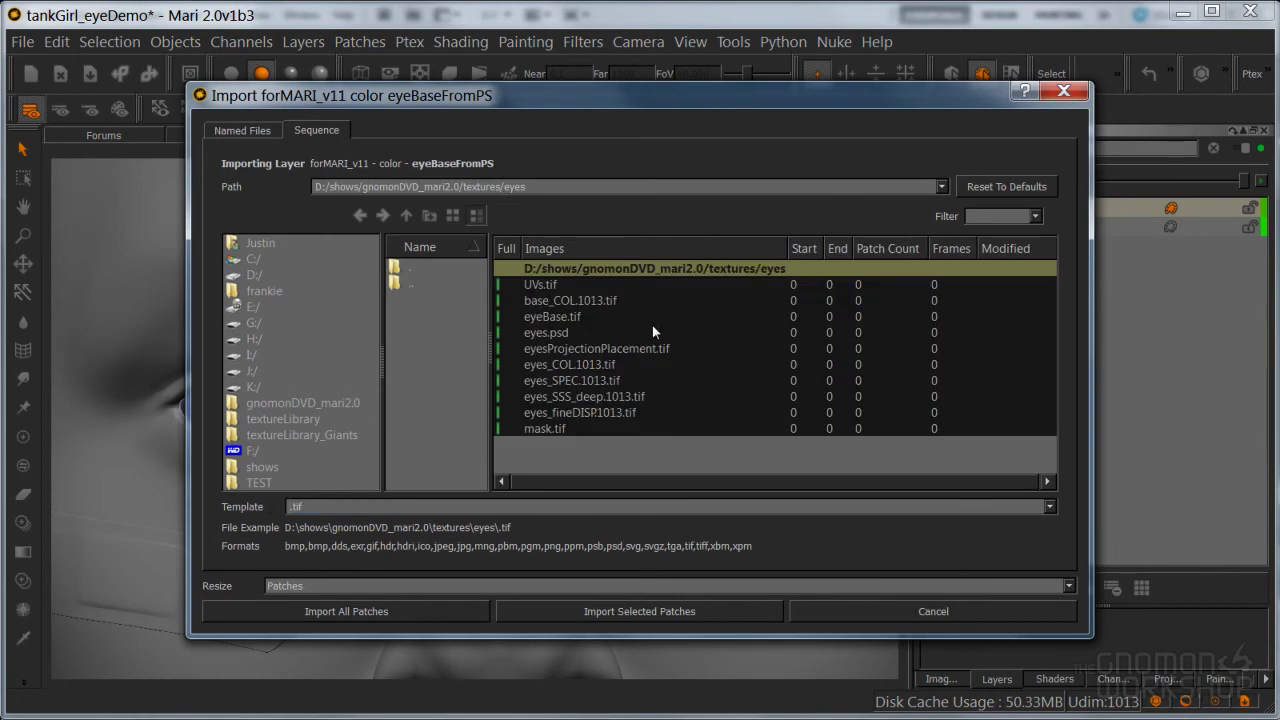
pyautogui.click(569, 318)
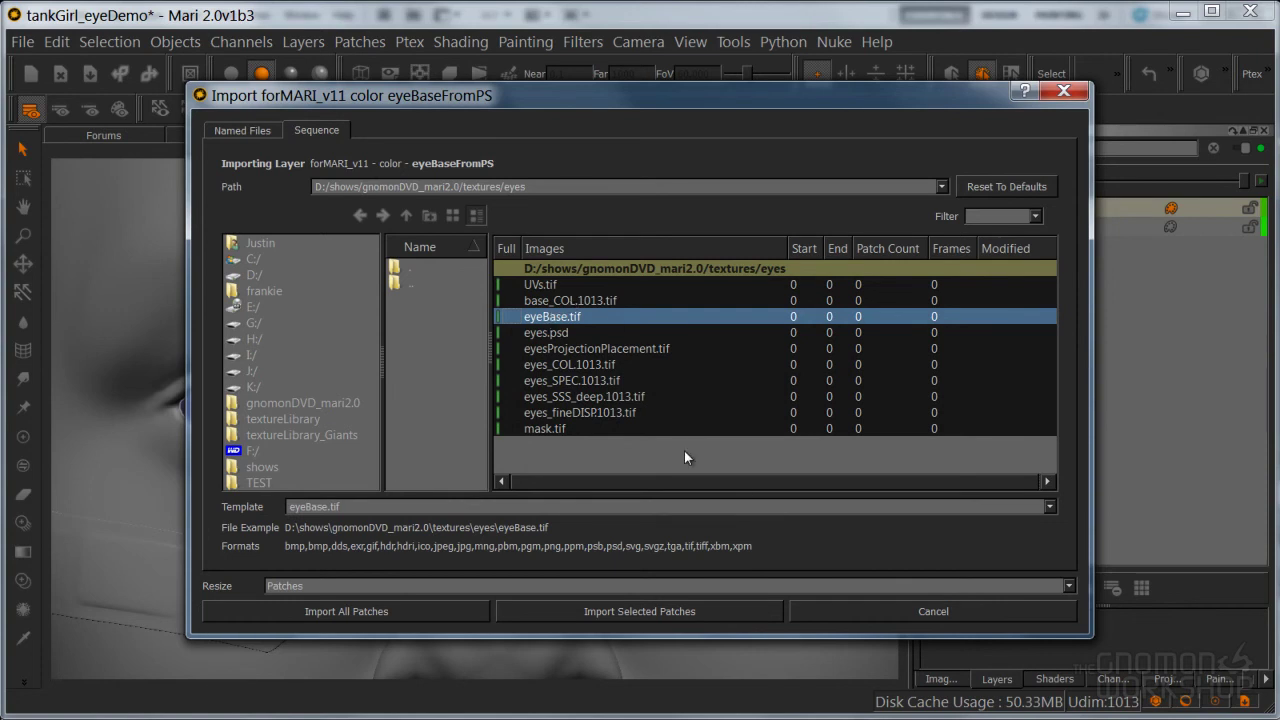
pyautogui.click(640, 611)
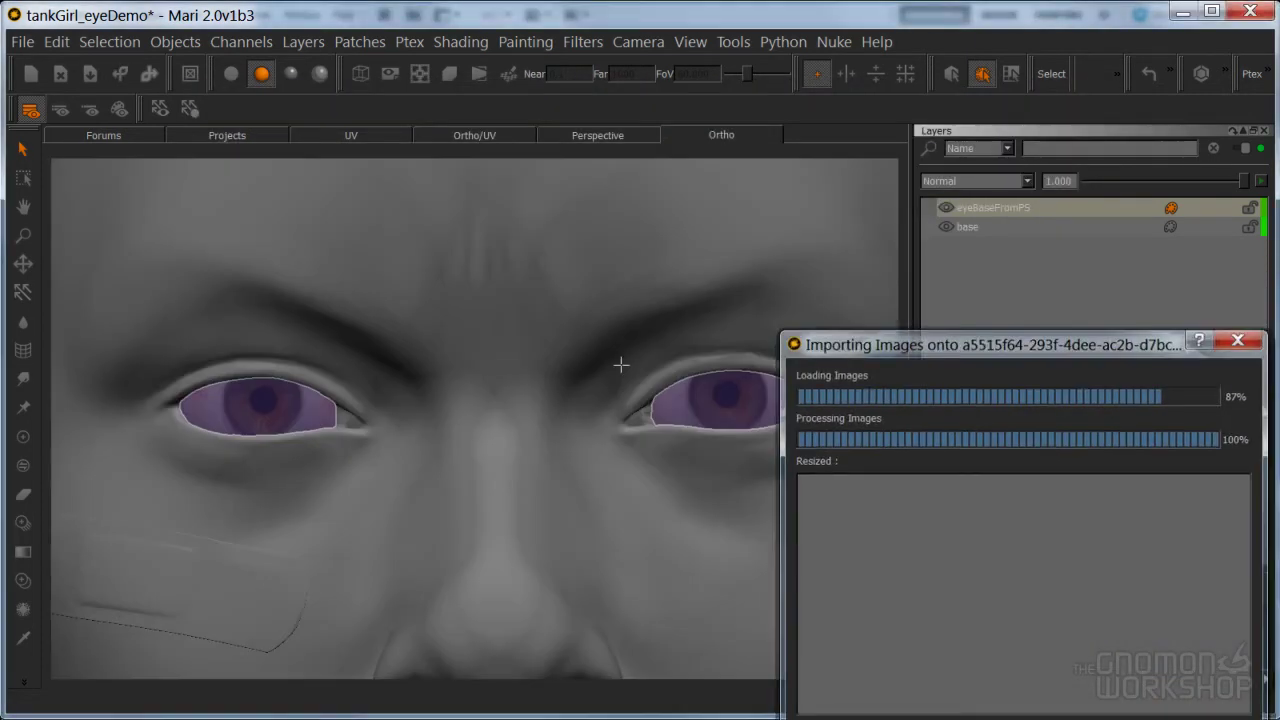
# Examine the imported eye texture in the UV view and up close on the head in the Ortho view.
pyautogui.press('f')
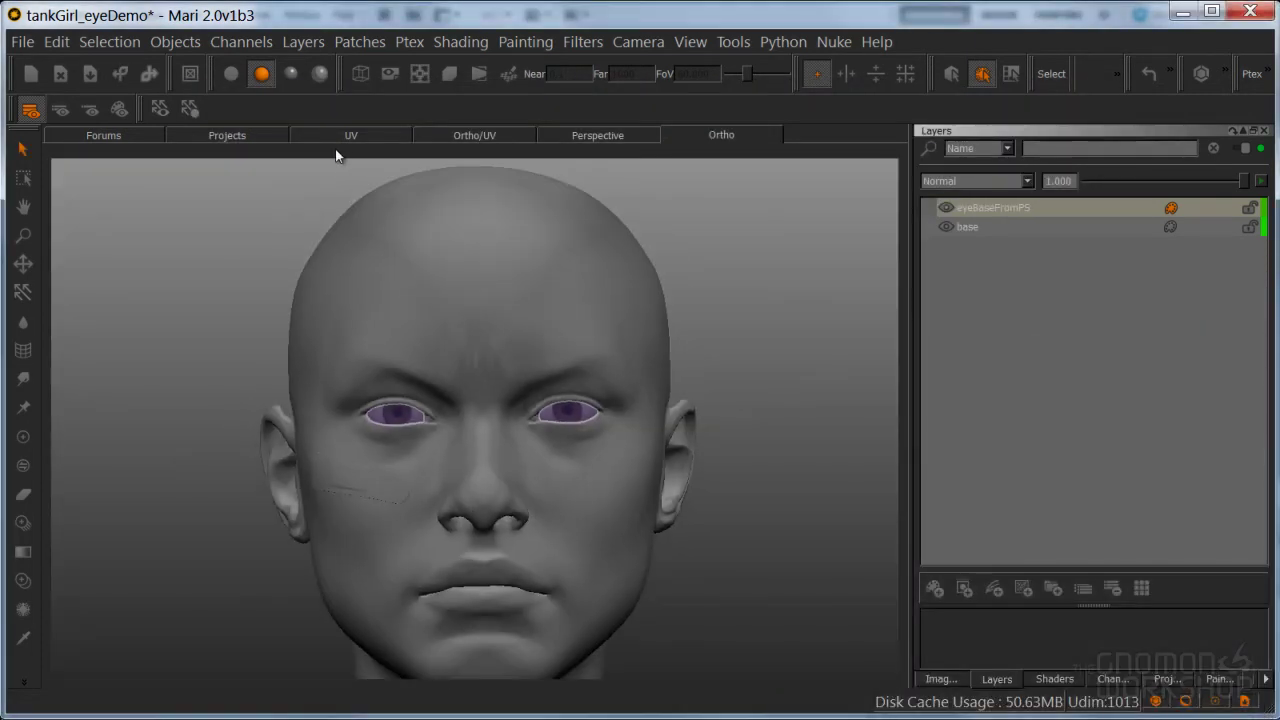
pyautogui.click(352, 139)
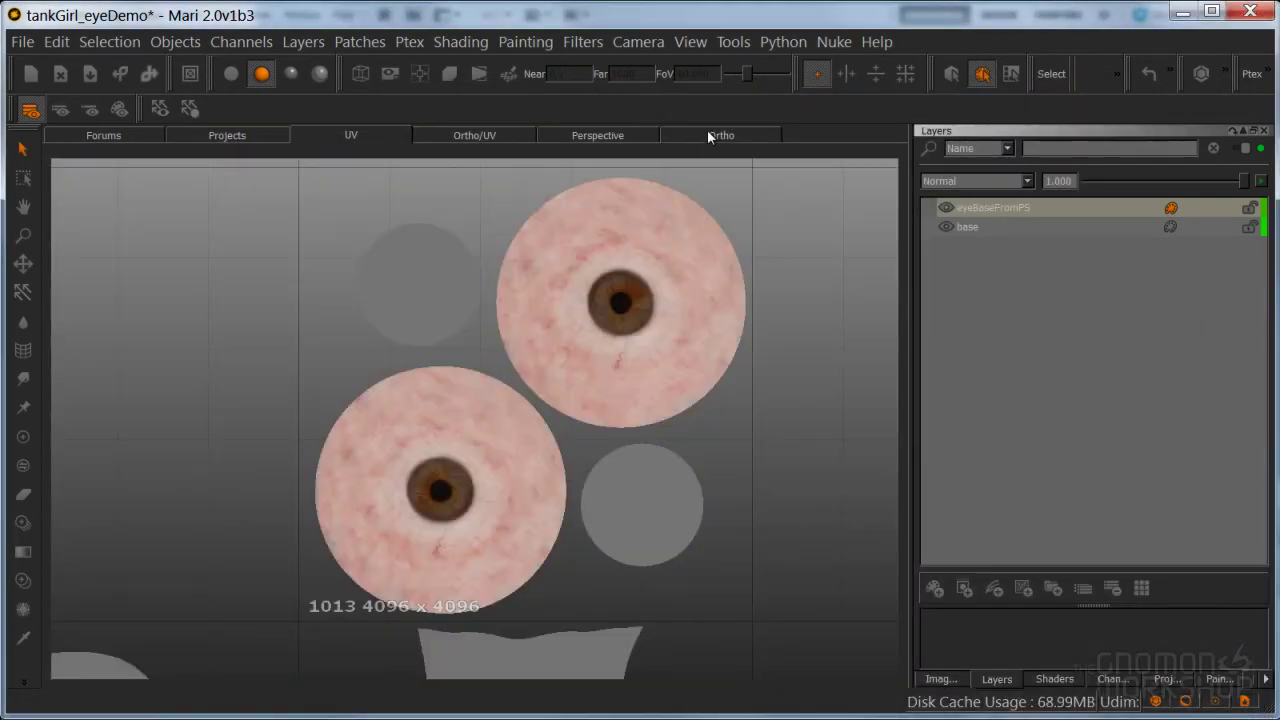
pyautogui.click(707, 136)
pyautogui.scroll(5, 608, 369)
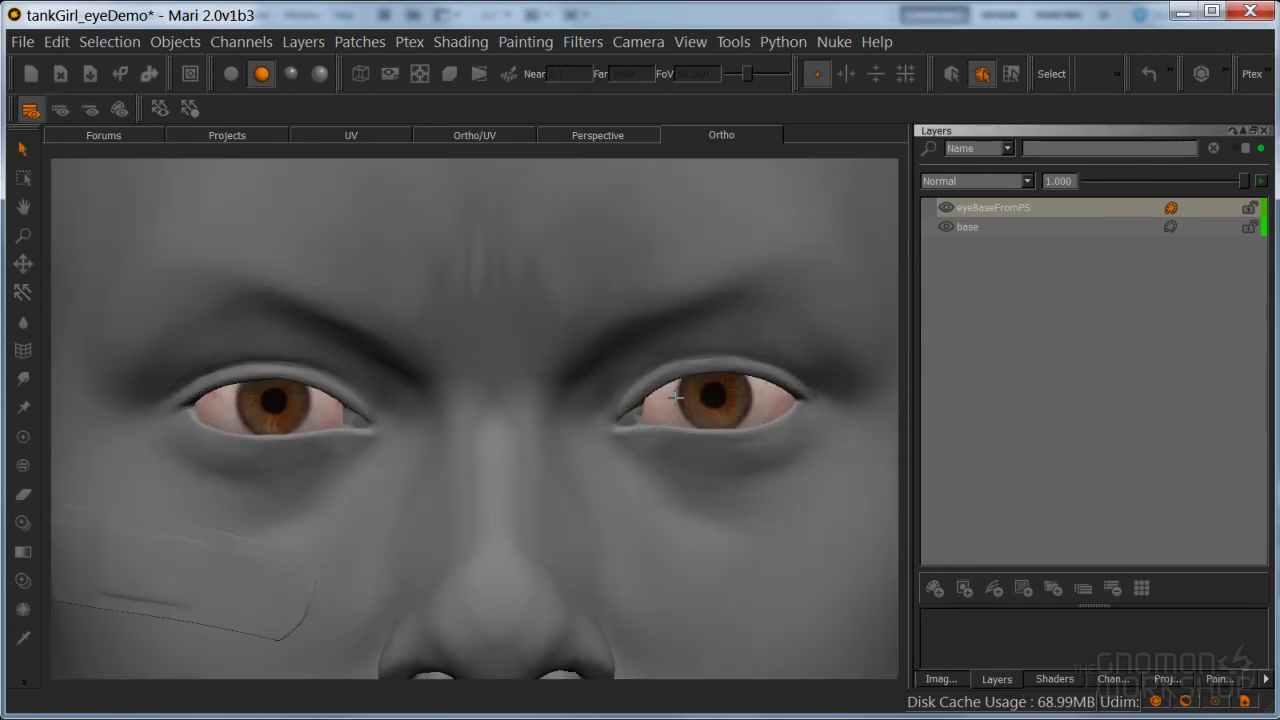
pyautogui.scroll(3, 423, 586)
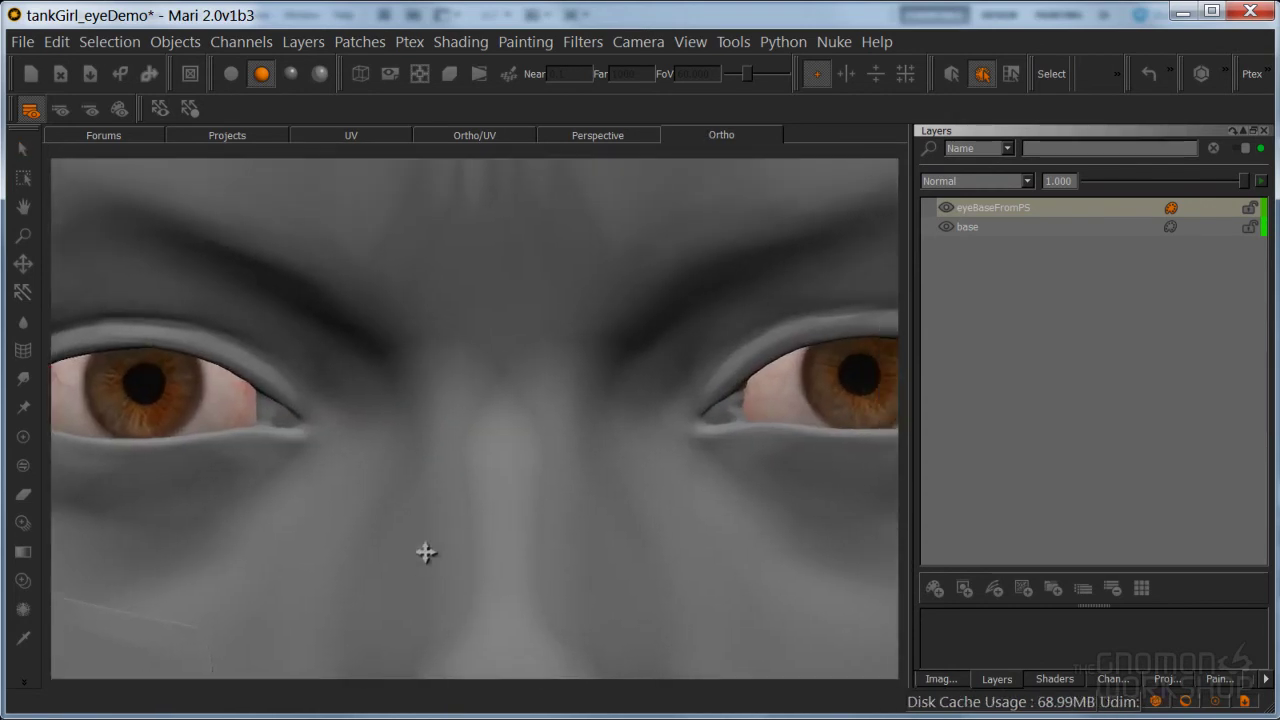
# Examine the iris and pupil placement of the imported texture on both eyes up close from several angles.
pyautogui.keyDown('alt'); pyautogui.moveTo(377, 558); pyautogui.dragTo(289, 552, button='middle'); pyautogui.keyUp('alt')
pyautogui.scroll(3, 564, 403)
pyautogui.keyDown('alt'); pyautogui.moveTo(862, 386); pyautogui.dragTo(478, 446, button='middle'); pyautogui.keyUp('alt')
pyautogui.keyDown('alt'); pyautogui.moveTo(478, 446); pyautogui.dragTo(606, 446, button='right'); pyautogui.keyUp('alt')
pyautogui.keyDown('alt'); pyautogui.moveTo(627, 469); pyautogui.dragTo(585, 474); pyautogui.keyUp('alt')
pyautogui.keyDown('alt'); pyautogui.moveTo(585, 474); pyautogui.dragTo(346, 495, button='middle'); pyautogui.keyUp('alt')
pyautogui.keyDown('alt'); pyautogui.moveTo(404, 486); pyautogui.dragTo(480, 491); pyautogui.keyUp('alt')
pyautogui.keyDown('alt'); pyautogui.moveTo(480, 491); pyautogui.dragTo(610, 473, button='middle'); pyautogui.keyUp('alt')
pyautogui.moveTo(440, 489); pyautogui.dragTo(460, 475, button='middle')
pyautogui.scroll(-5, 631, 369)
pyautogui.keyDown('alt'); pyautogui.moveTo(385, 505); pyautogui.dragTo(683, 483, button='middle'); pyautogui.keyUp('alt')
pyautogui.keyDown('alt'); pyautogui.moveTo(374, 480); pyautogui.dragTo(574, 503, button='middle'); pyautogui.keyUp('alt')
pyautogui.moveTo(560, 489)
pyautogui.keyDown('alt'); pyautogui.mouseDown()
pyautogui.moveTo(509, 474)
pyautogui.moveTo(560, 480)
pyautogui.mouseUp(); pyautogui.keyUp('alt')
pyautogui.keyDown('alt'); pyautogui.moveTo(560, 480); pyautogui.dragTo(598, 495, button='middle'); pyautogui.keyUp('alt')
pyautogui.scroll(5, 577, 491)
pyautogui.keyDown('alt'); pyautogui.moveTo(577, 491); pyautogui.dragTo(584, 512); pyautogui.keyUp('alt')
pyautogui.keyDown('alt'); pyautogui.moveTo(584, 512); pyautogui.dragTo(479, 507, button='right'); pyautogui.keyUp('alt')
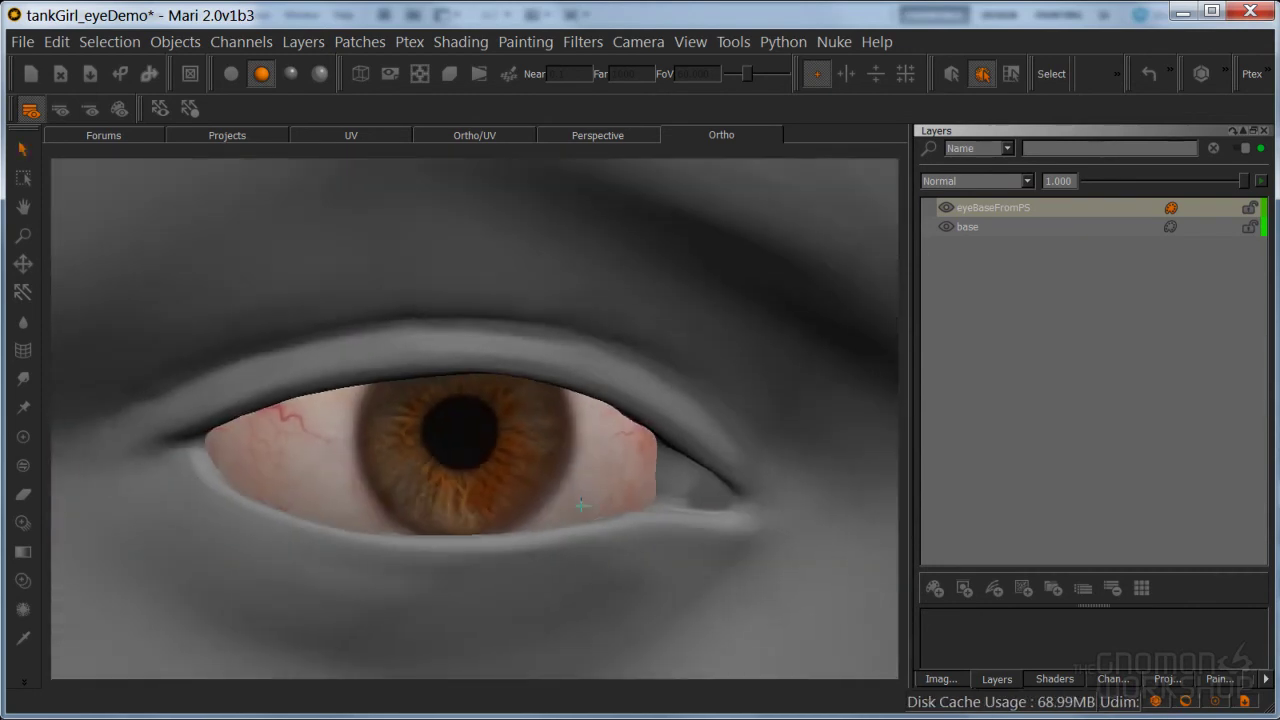
pyautogui.scroll(-5, 510, 495)
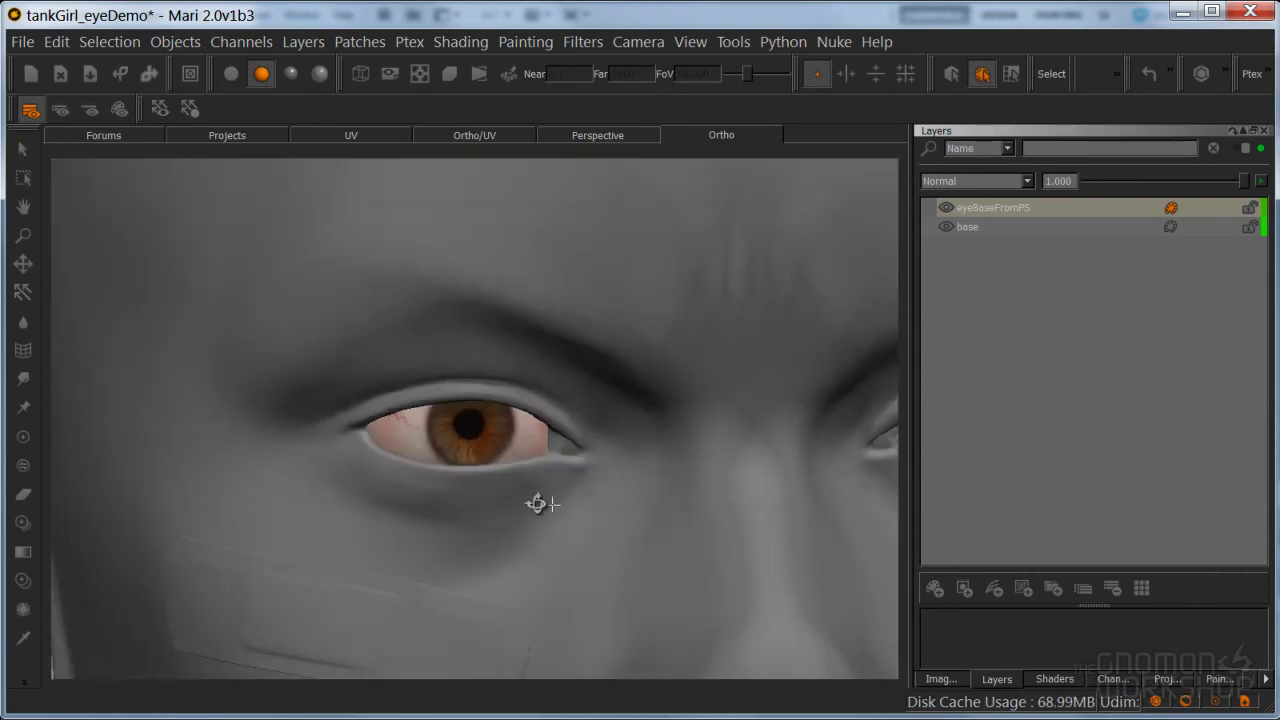
# Check the colour of both eyes on the head under flat lighting, and switch back to basic lighting.
pyautogui.moveTo(520, 503); pyautogui.dragTo(465, 470, button='middle')
pyautogui.scroll(-4, 465, 470)
pyautogui.click(232, 74)
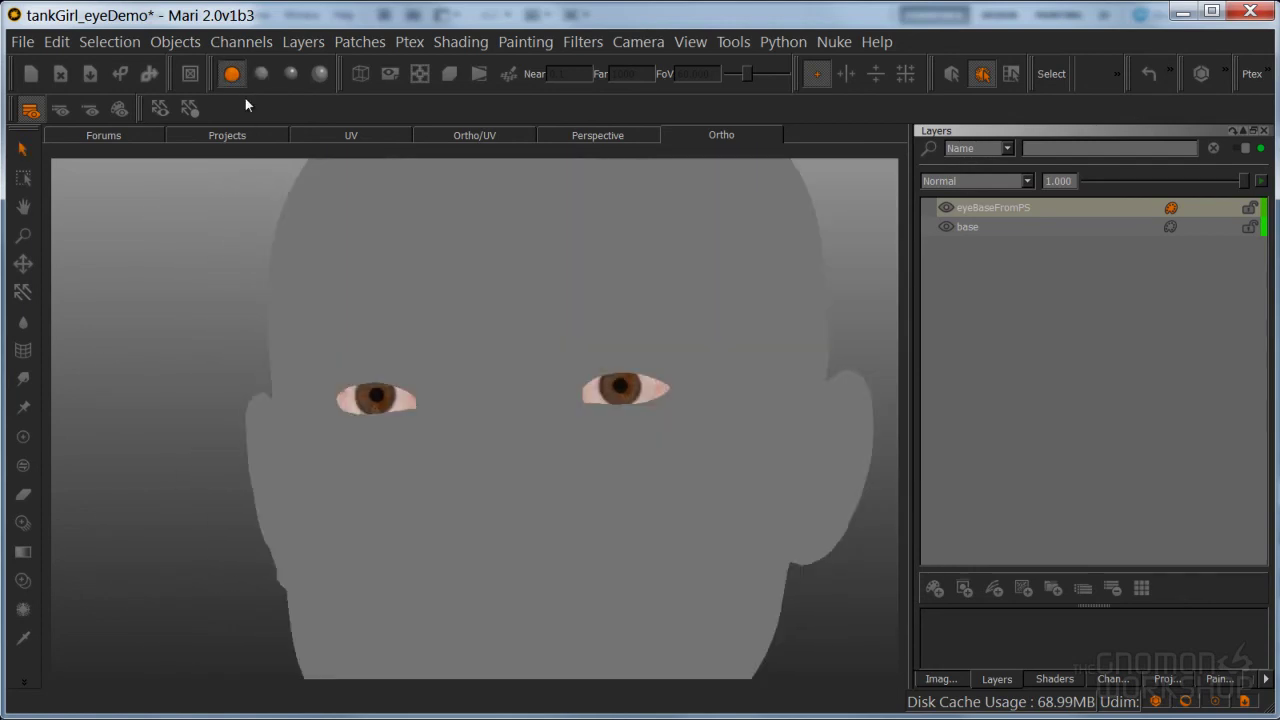
pyautogui.scroll(5, 405, 400)
pyautogui.moveTo(529, 434); pyautogui.dragTo(417, 486, button='middle')
pyautogui.moveTo(571, 397); pyautogui.dragTo(594, 423, button='middle')
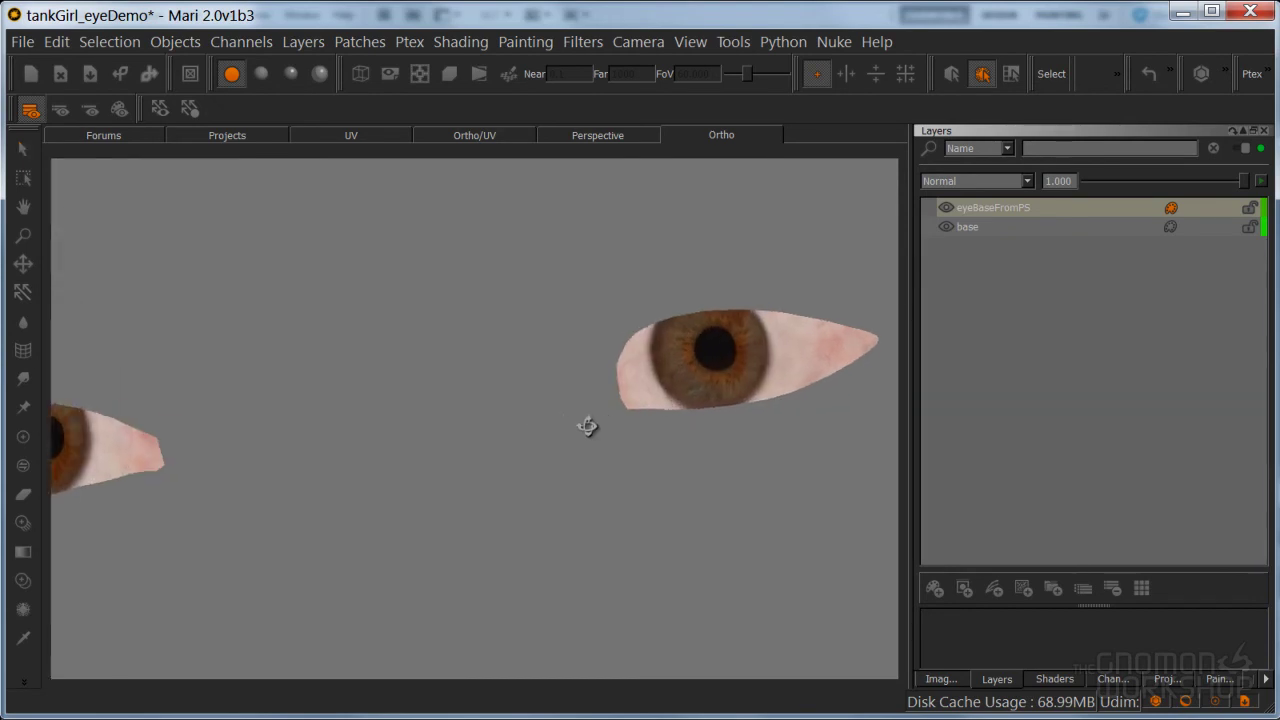
pyautogui.scroll(-3, 594, 423)
pyautogui.click(262, 74)
# Examine the iris detail and sclera veins on the character's right eye up close under basic lighting.
pyautogui.moveTo(405, 390); pyautogui.dragTo(449, 420, button='middle')
pyautogui.scroll(4, 449, 420)
pyautogui.keyDown('alt'); pyautogui.moveTo(300, 420); pyautogui.dragTo(500, 434, button='middle'); pyautogui.keyUp('alt')
pyautogui.keyDown('alt'); pyautogui.moveTo(420, 470); pyautogui.dragTo(566, 480, button='right'); pyautogui.keyUp('alt')
pyautogui.keyDown('alt'); pyautogui.moveTo(566, 480); pyautogui.dragTo(598, 478); pyautogui.keyUp('alt')
pyautogui.keyDown('alt'); pyautogui.moveTo(448, 474); pyautogui.dragTo(660, 514, button='middle'); pyautogui.keyUp('alt')
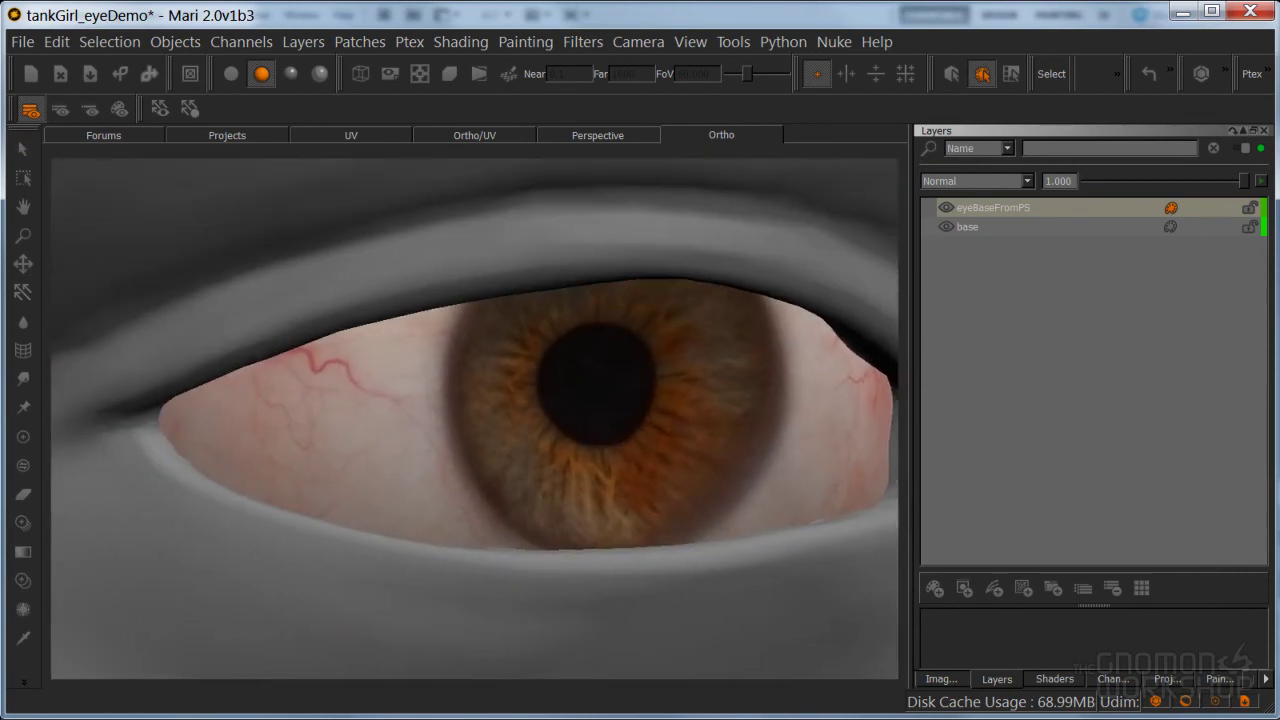
pyautogui.keyDown('alt'); pyautogui.moveTo(660, 514); pyautogui.dragTo(680, 514); pyautogui.keyUp('alt')
pyautogui.keyDown('alt'); pyautogui.moveTo(505, 497); pyautogui.dragTo(569, 497, button='right'); pyautogui.keyUp('alt')
pyautogui.keyDown('alt'); pyautogui.moveTo(569, 497); pyautogui.dragTo(520, 497); pyautogui.keyUp('alt')
pyautogui.scroll(-6, 519, 497)
pyautogui.keyDown('alt'); pyautogui.moveTo(569, 466); pyautogui.dragTo(508, 479, button='middle'); pyautogui.keyUp('alt')
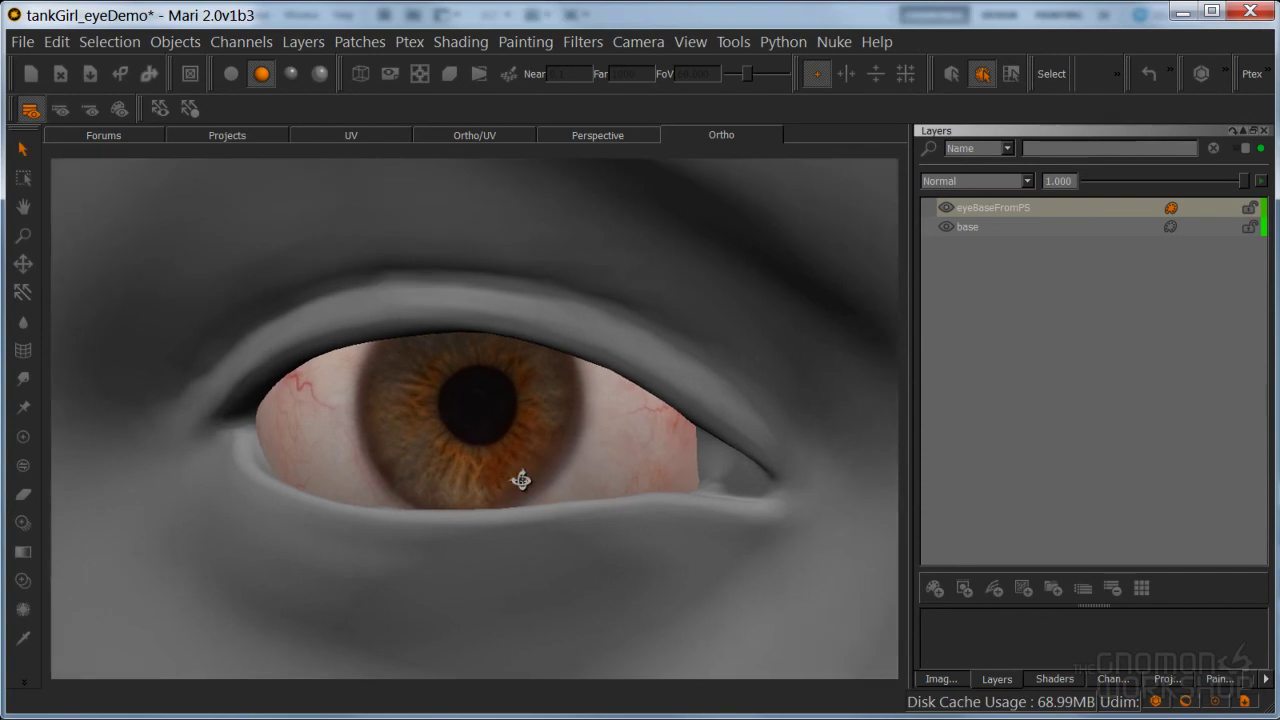
pyautogui.moveTo(508, 479)
pyautogui.keyDown('alt'); pyautogui.mouseDown()
pyautogui.moveTo(463, 469)
pyautogui.moveTo(523, 494)
pyautogui.mouseUp(); pyautogui.keyUp('alt')
# Examine the character's left eye up close and both eyes together on the full face from the front.
pyautogui.keyDown('alt'); pyautogui.moveTo(454, 450); pyautogui.dragTo(397, 469, button='right'); pyautogui.keyUp('alt')
pyautogui.keyDown('alt'); pyautogui.moveTo(397, 469); pyautogui.dragTo(571, 491); pyautogui.keyUp('alt')
pyautogui.scroll(4, 531, 486)
pyautogui.keyDown('alt'); pyautogui.moveTo(531, 486); pyautogui.dragTo(540, 443, button='right'); pyautogui.keyUp('alt')
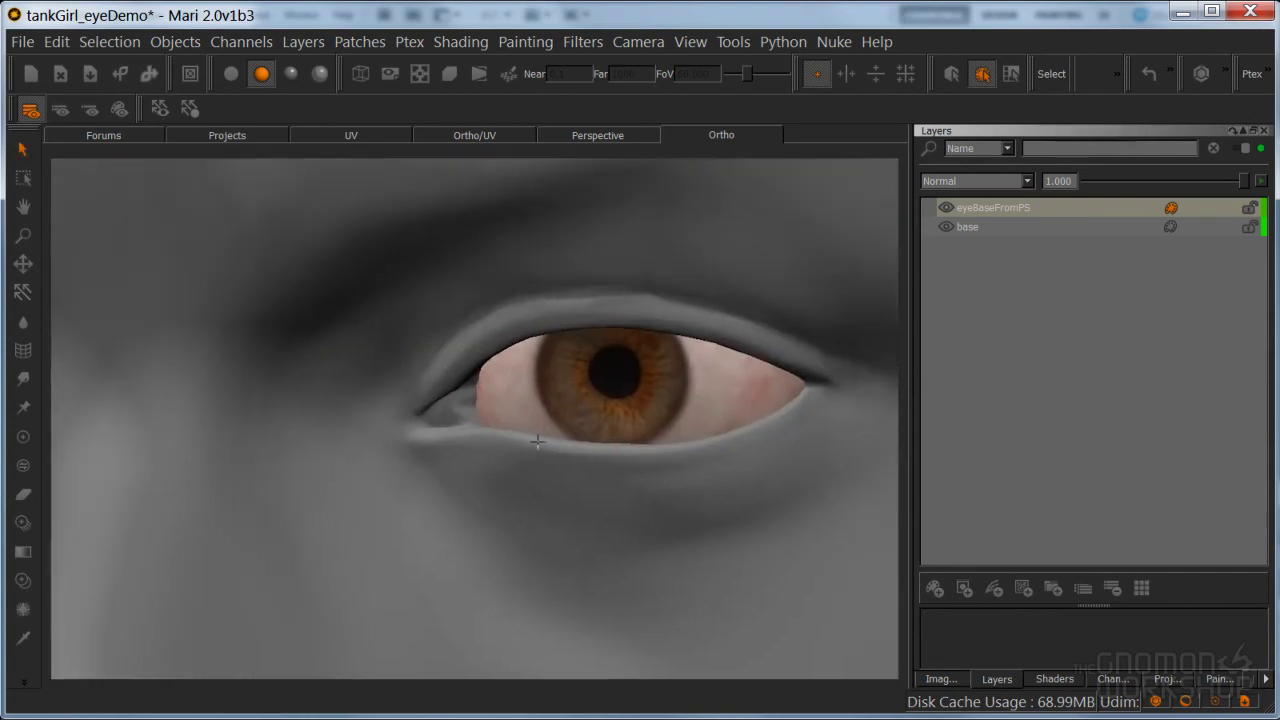
pyautogui.keyDown('alt'); pyautogui.moveTo(540, 443); pyautogui.dragTo(617, 449); pyautogui.keyUp('alt')
pyautogui.keyDown('alt'); pyautogui.moveTo(617, 449); pyautogui.dragTo(506, 471, button='right'); pyautogui.keyUp('alt')
pyautogui.keyDown('alt'); pyautogui.moveTo(506, 471); pyautogui.dragTo(655, 424, button='middle'); pyautogui.keyUp('alt')
pyautogui.keyDown('alt'); pyautogui.moveTo(610, 463); pyautogui.dragTo(563, 483, button='right'); pyautogui.keyUp('alt')
pyautogui.keyDown('alt'); pyautogui.moveTo(563, 483); pyautogui.dragTo(570, 478, button='middle'); pyautogui.keyUp('alt')
pyautogui.scroll(-6, 534, 449)
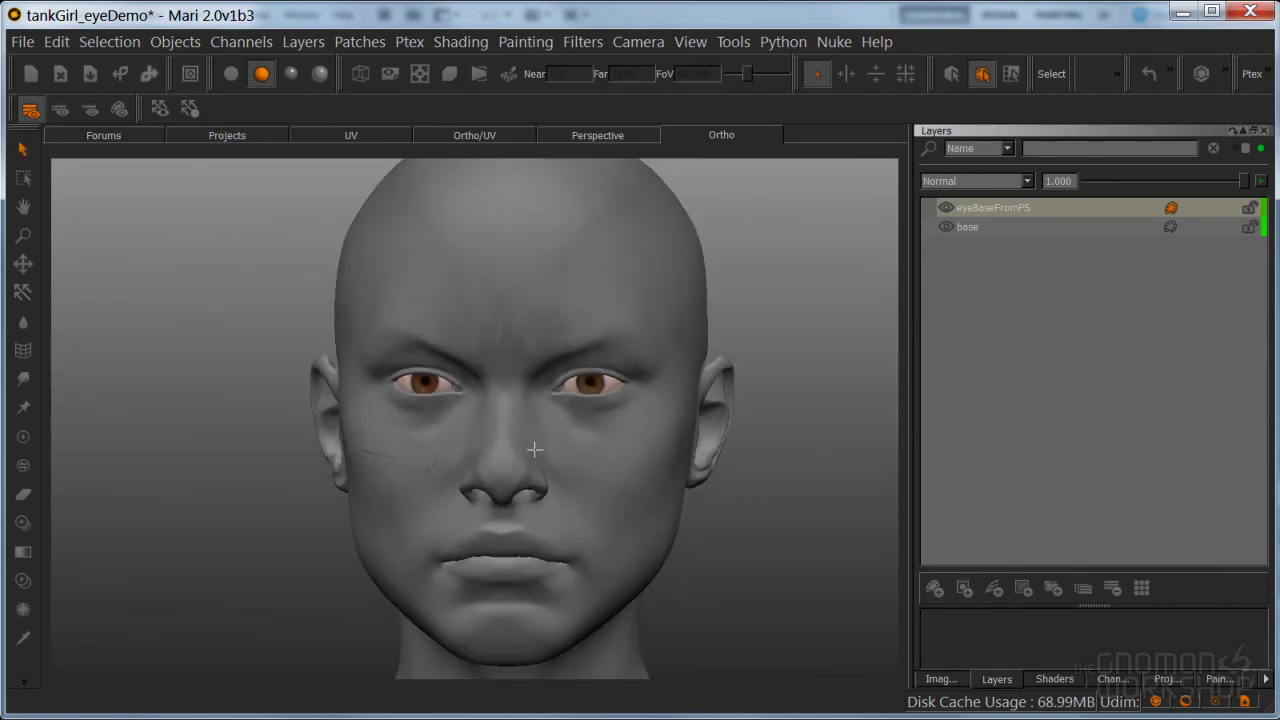
pyautogui.keyDown('alt'); pyautogui.moveTo(515, 439); pyautogui.dragTo(514, 509, button='middle'); pyautogui.keyUp('alt')
pyautogui.keyDown('alt'); pyautogui.moveTo(514, 509); pyautogui.dragTo(622, 458, button='right'); pyautogui.keyUp('alt')
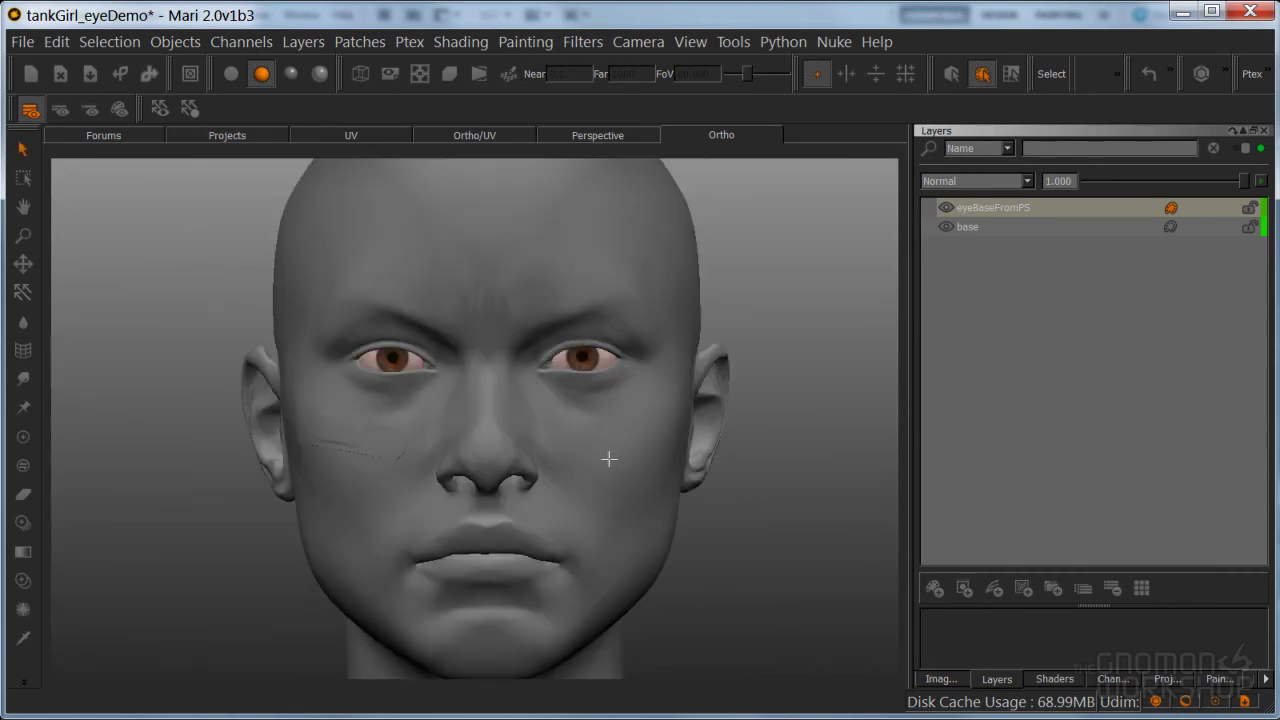